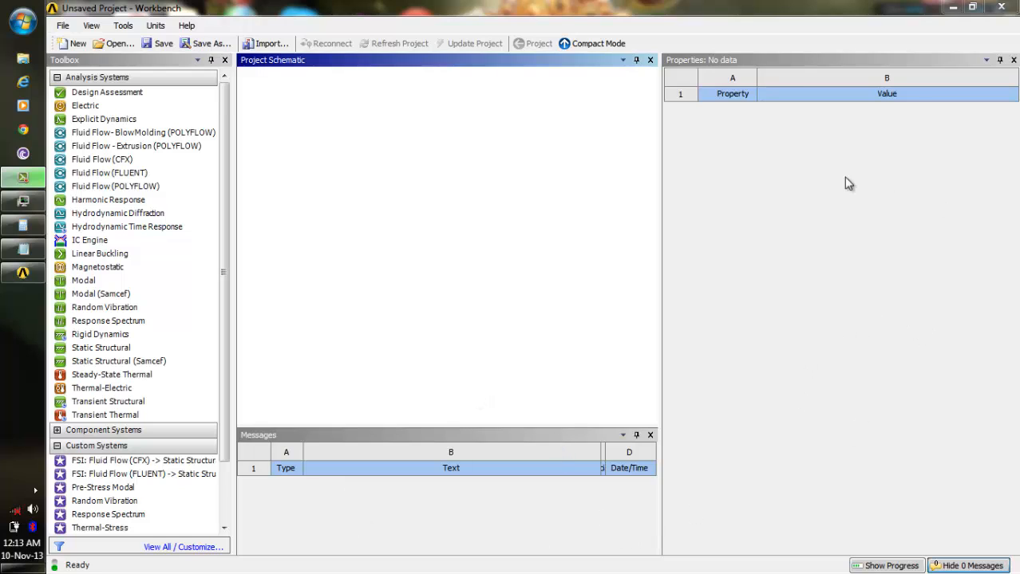
Step: Add a new Fluid Flow (FLUENT) analysis system to the project schematic, keeping its default name
right_click(331, 150)
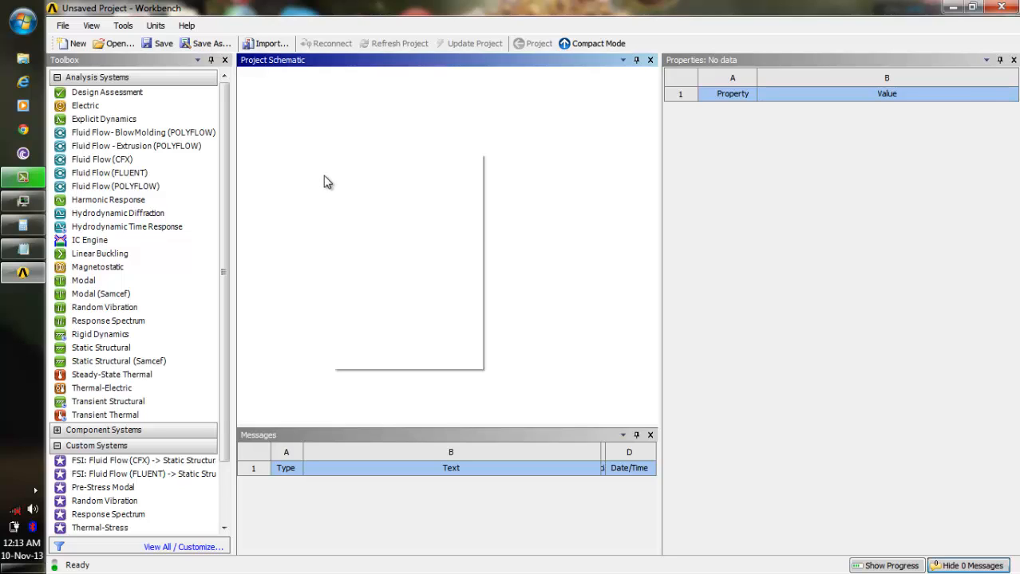
mouse_move(403, 255)
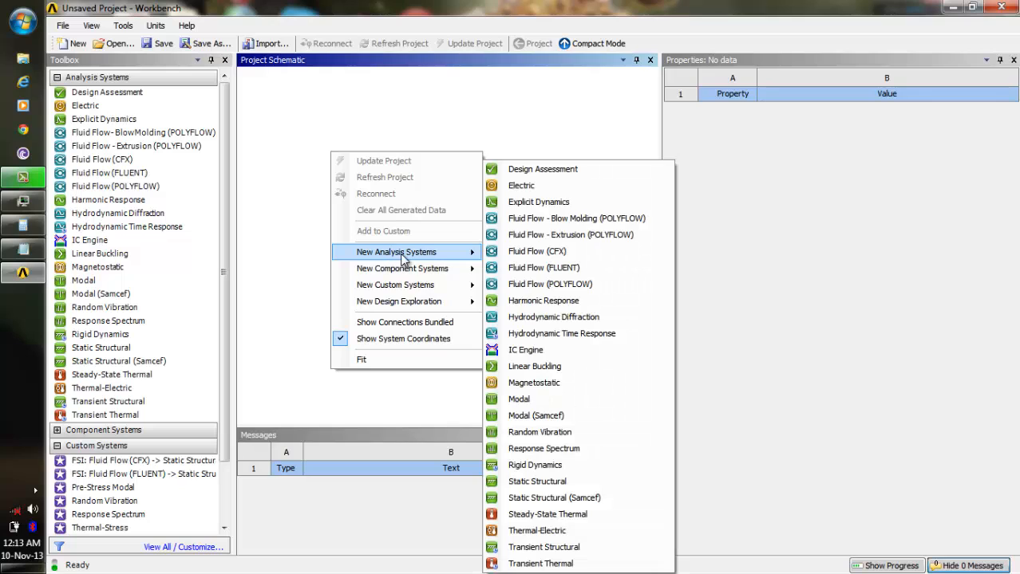
left_click(517, 270)
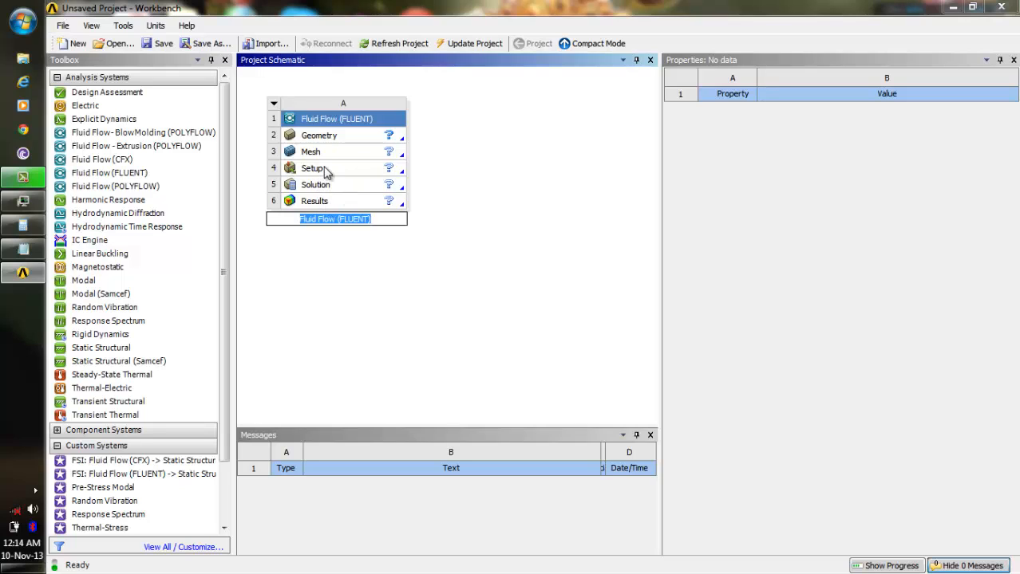
left_click(320, 256)
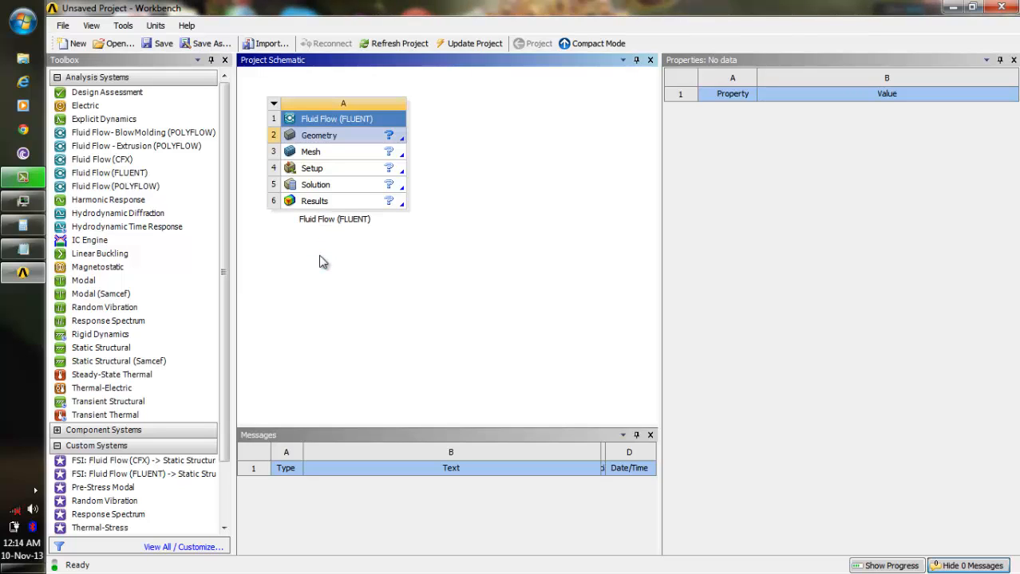
right_click(320, 257)
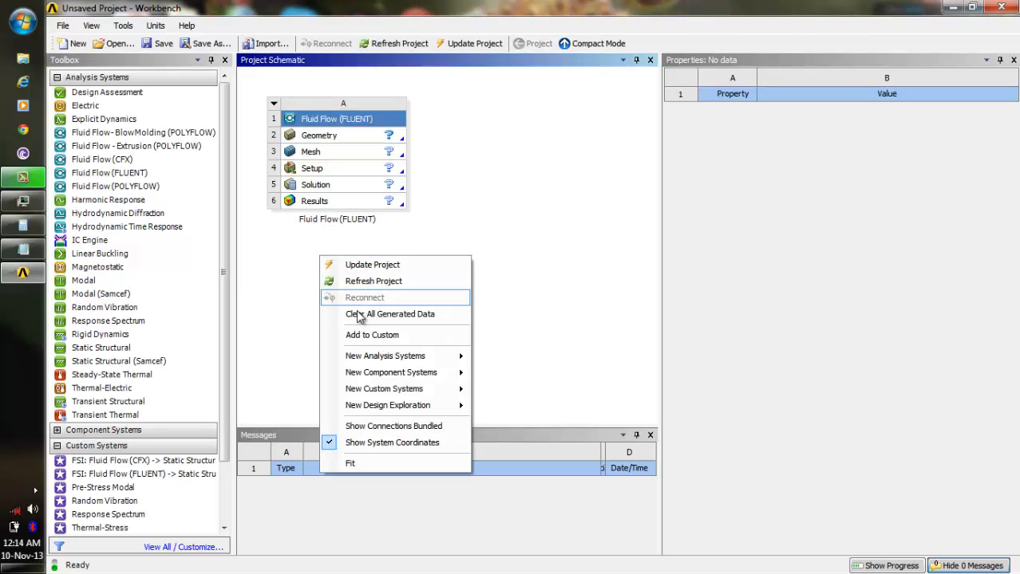
mouse_move(385, 376)
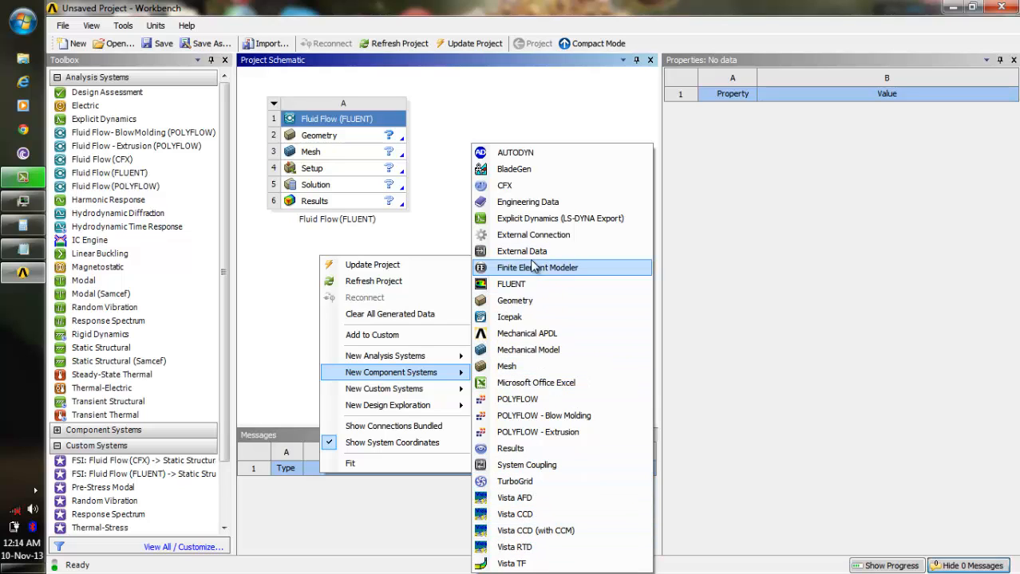
left_click(522, 132)
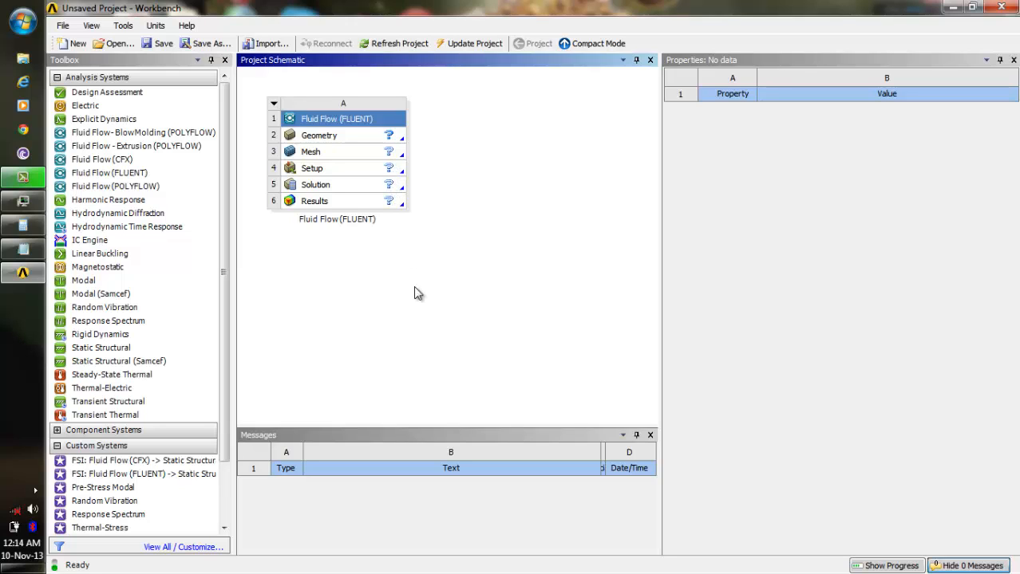
Step: Set the Geometry cell's analysis type to 2D and open it in DesignModeler with meter as the length unit
left_click(338, 141)
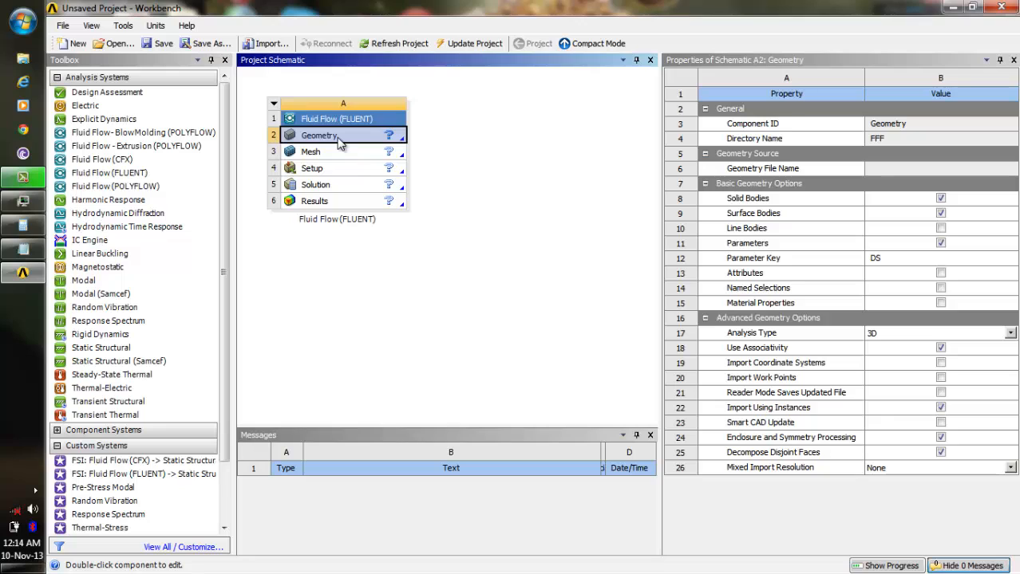
left_click(1009, 334)
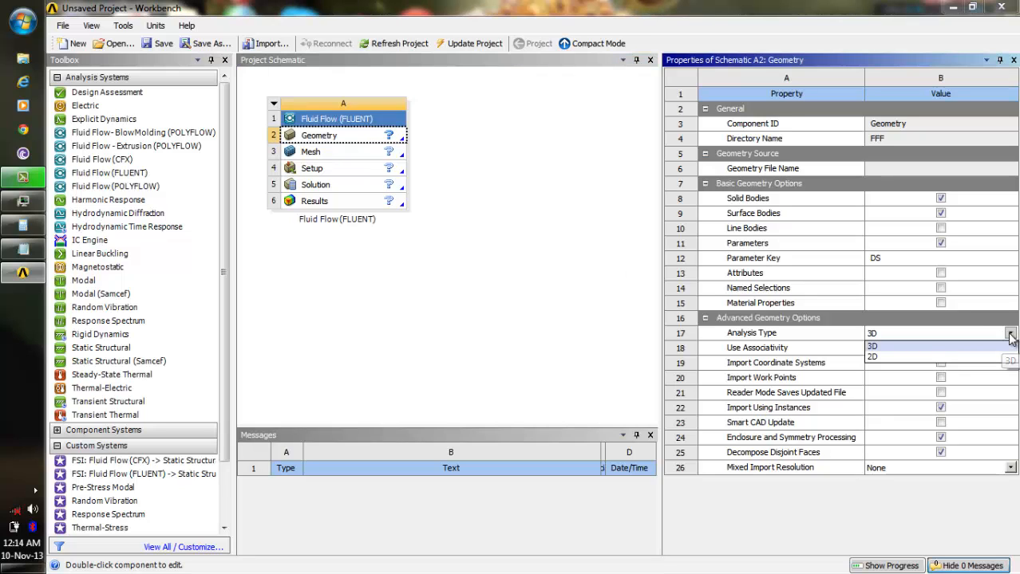
left_click(915, 356)
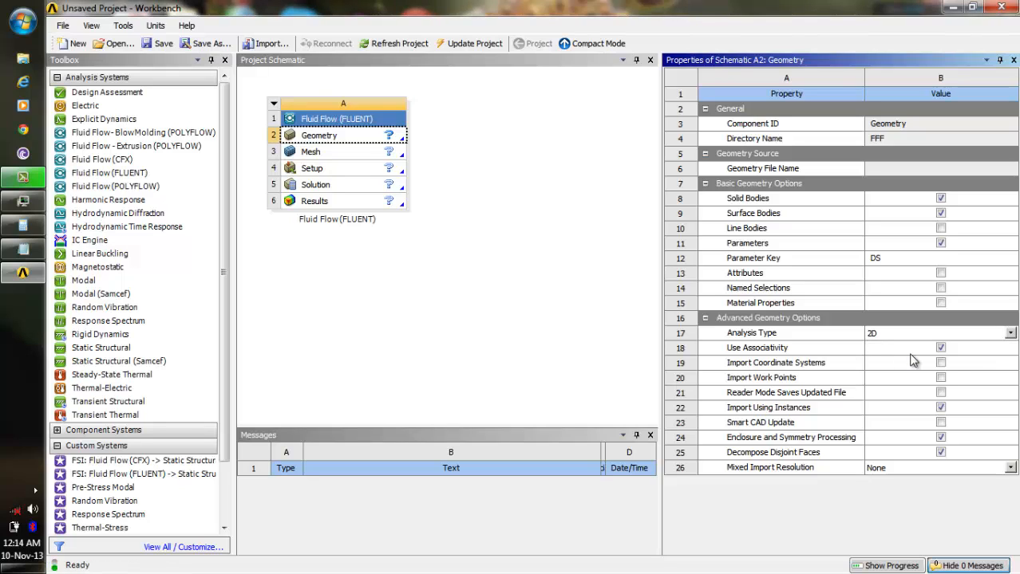
double_click(311, 140)
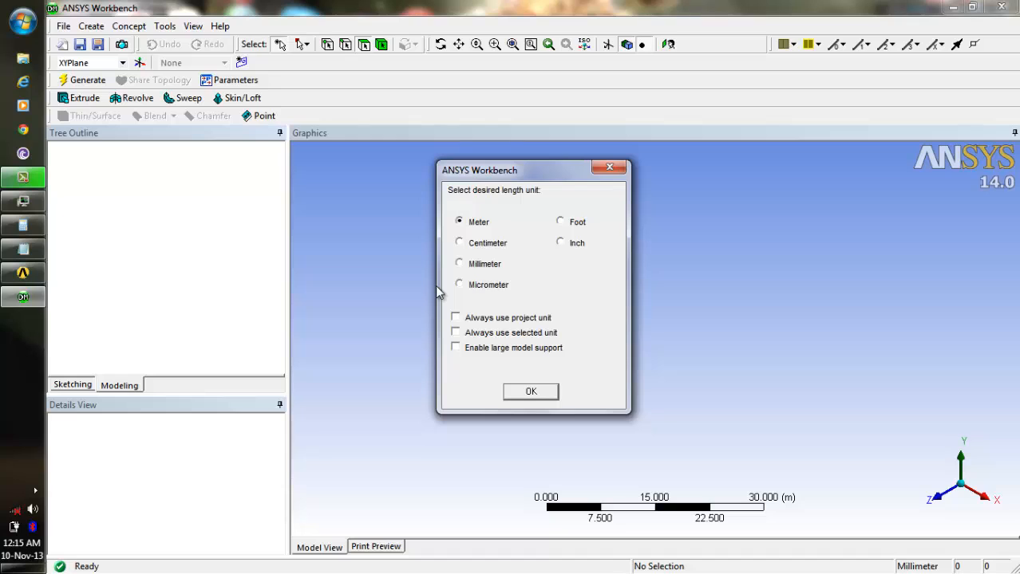
left_click(534, 391)
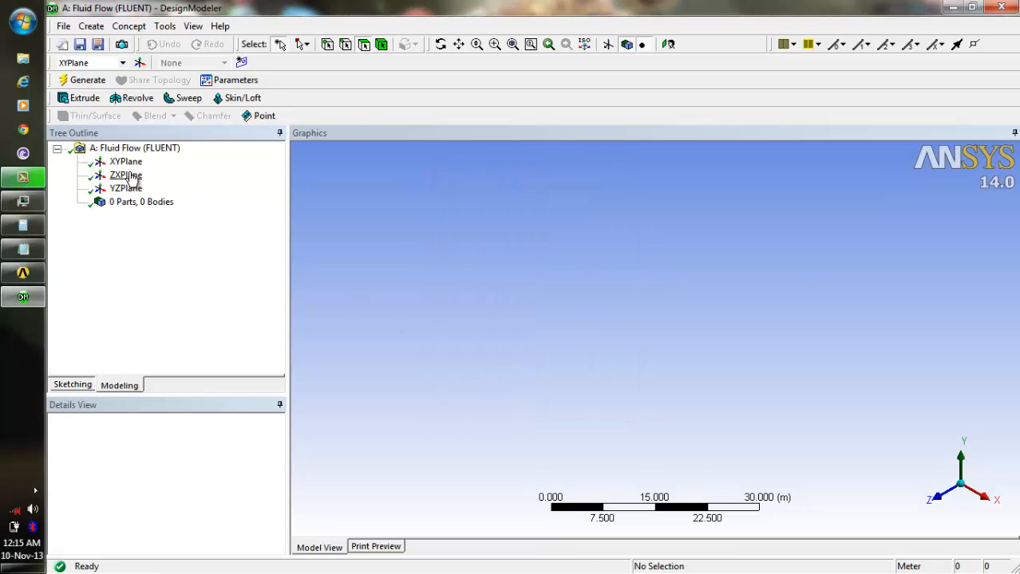
Step: Sketch a rectangle about 53 m by 13 m on the XYPlane, just above the X axis and spanning the Y axis
left_click(126, 163)
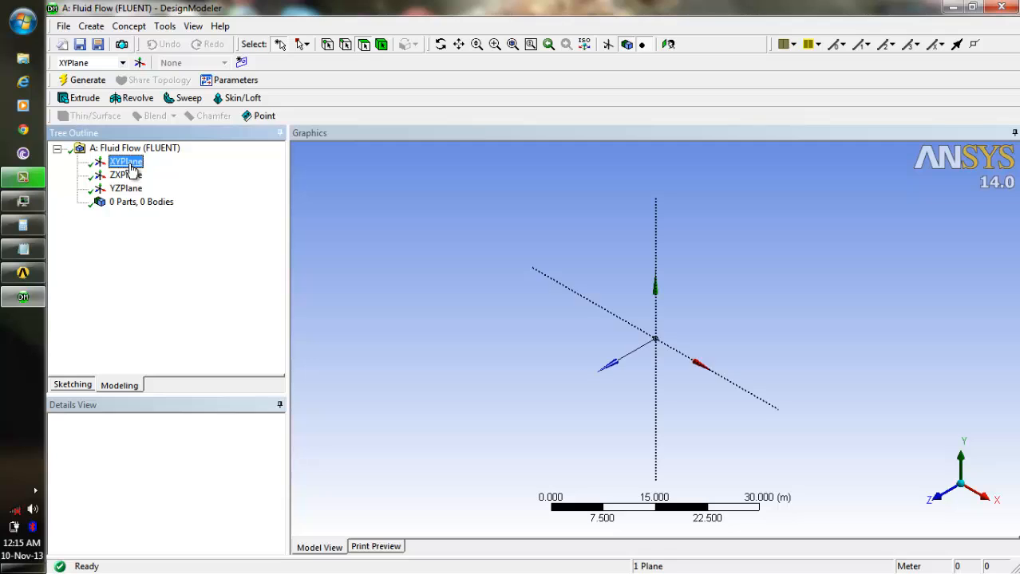
left_click(669, 45)
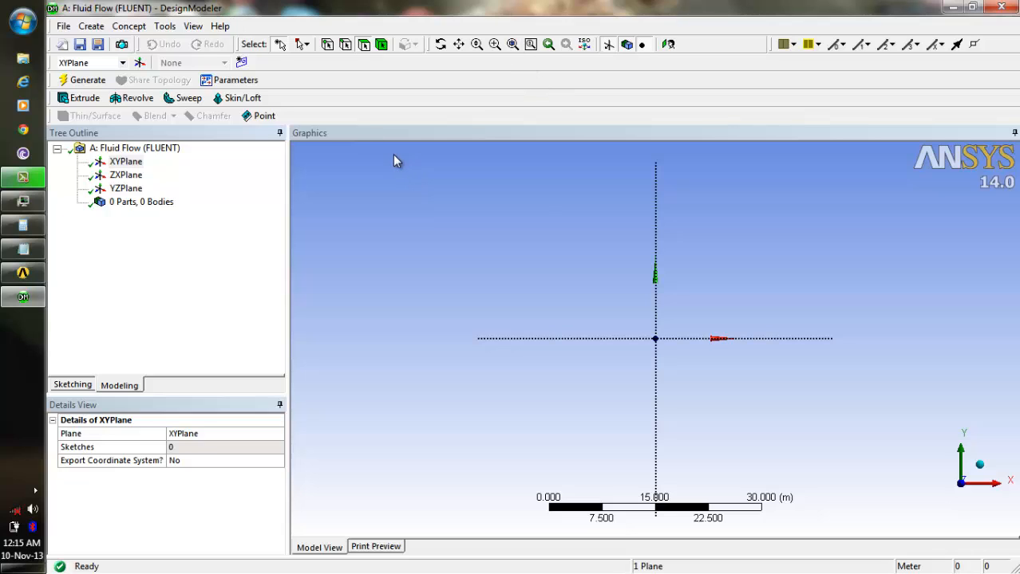
left_click(71, 386)
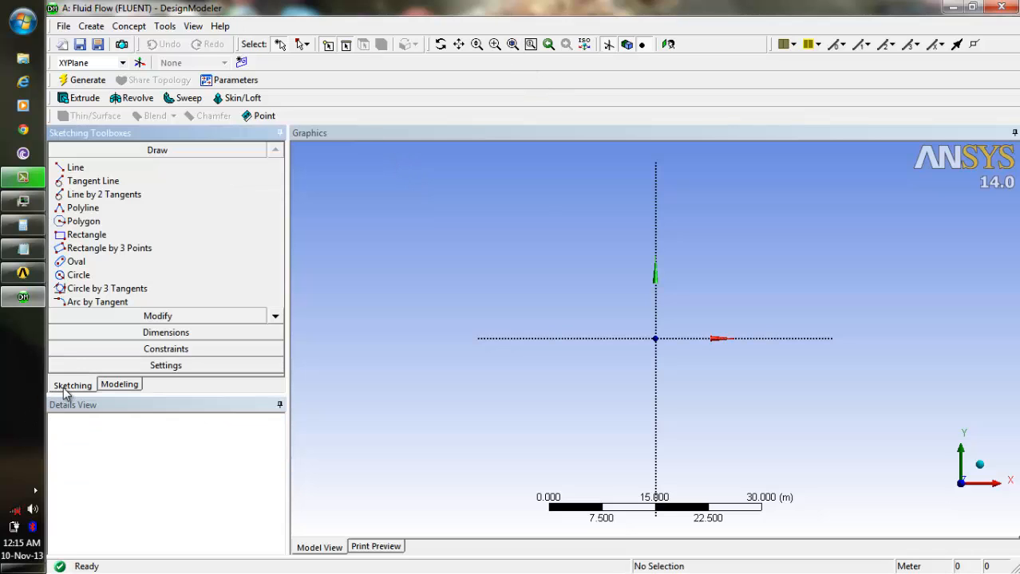
left_click(83, 234)
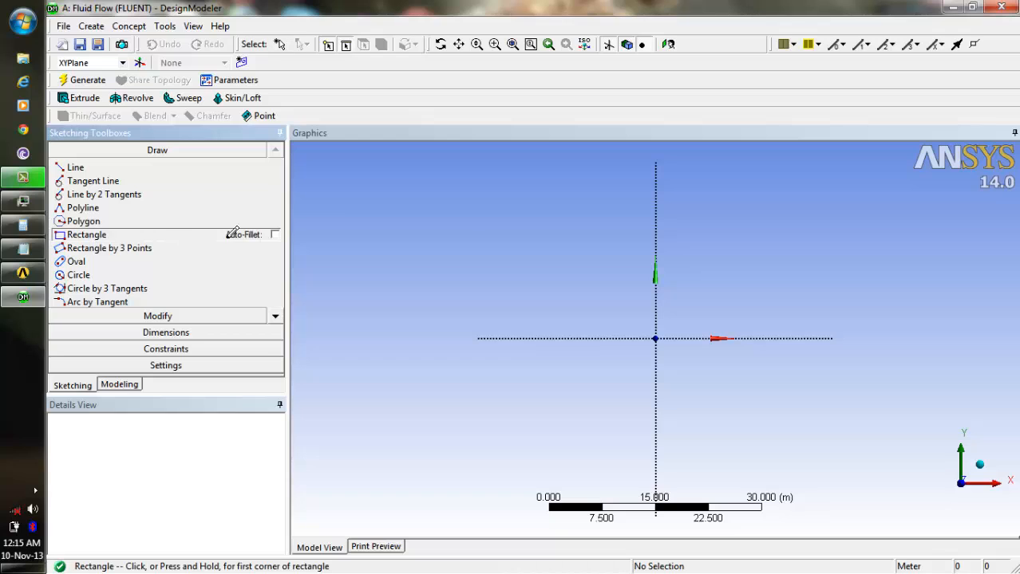
left_click(441, 225)
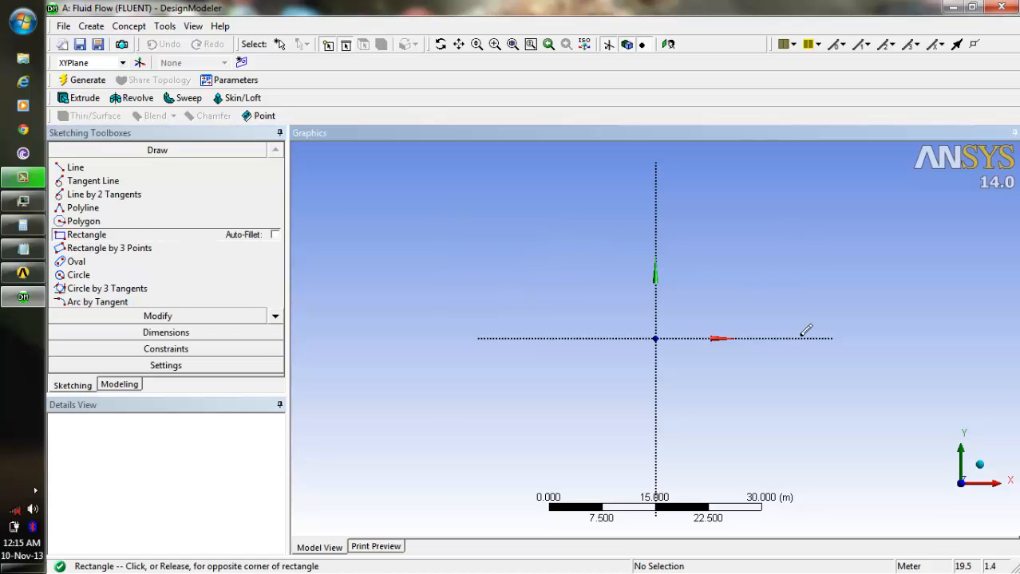
left_click(817, 318)
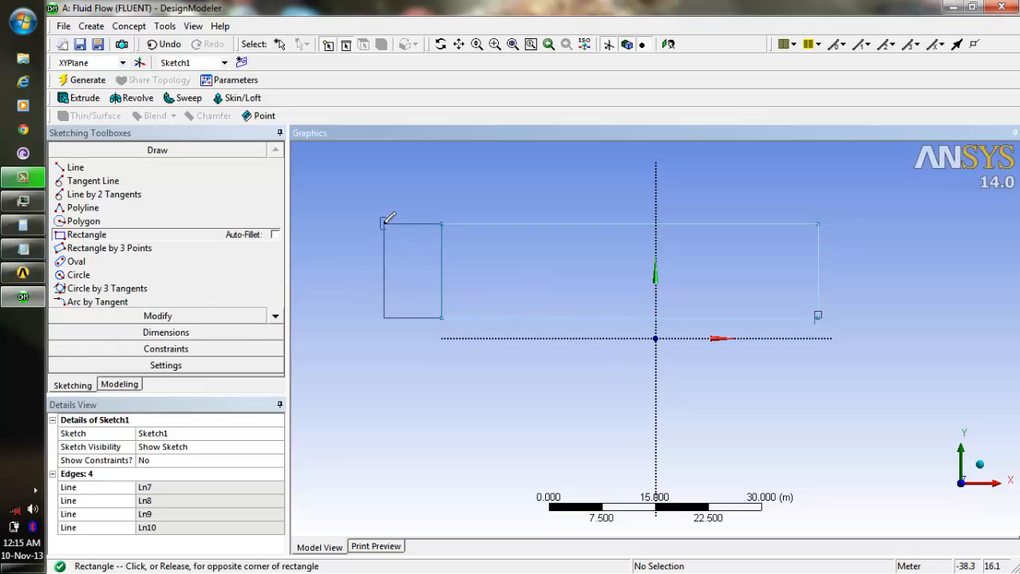
key("Escape")
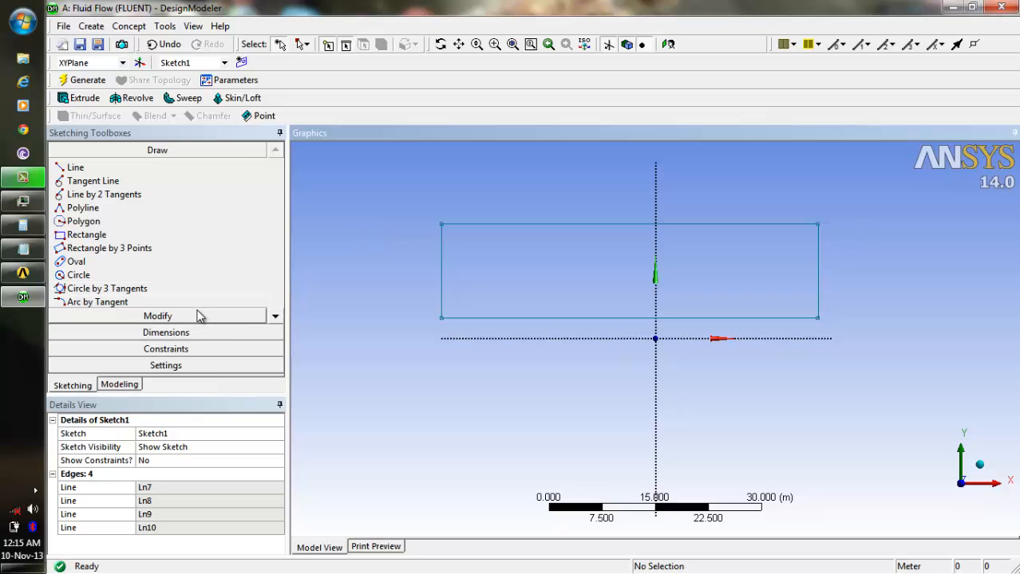
Step: Add Length/Distance dimensions for the rectangle's horizontal length and its vertical height
left_click(198, 334)
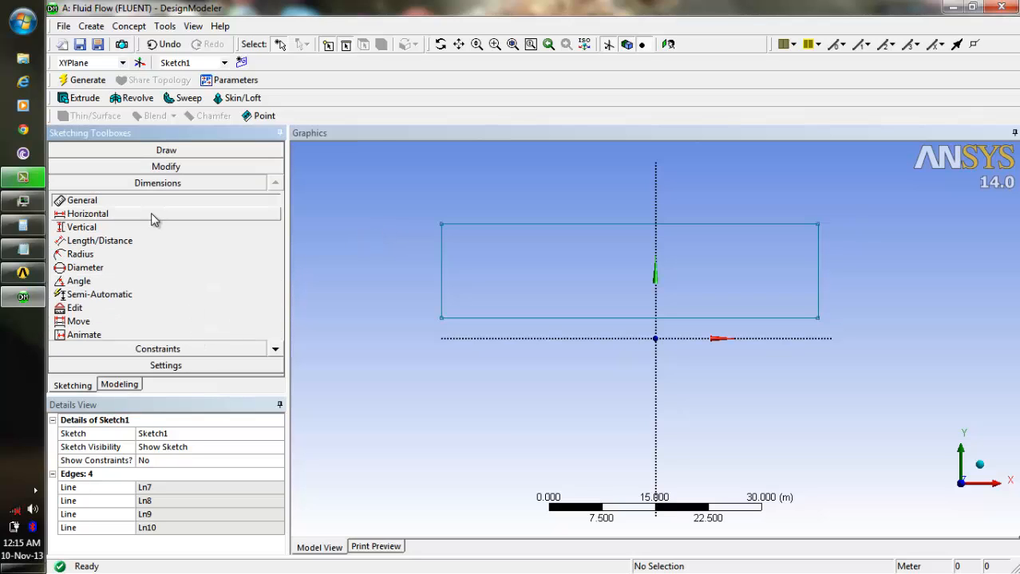
left_click(143, 241)
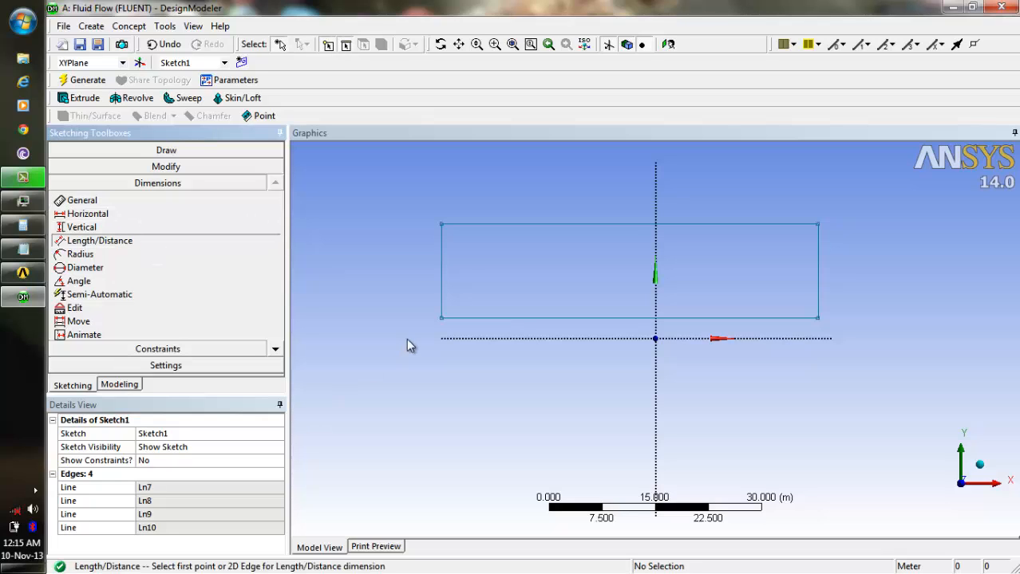
left_click(441, 263)
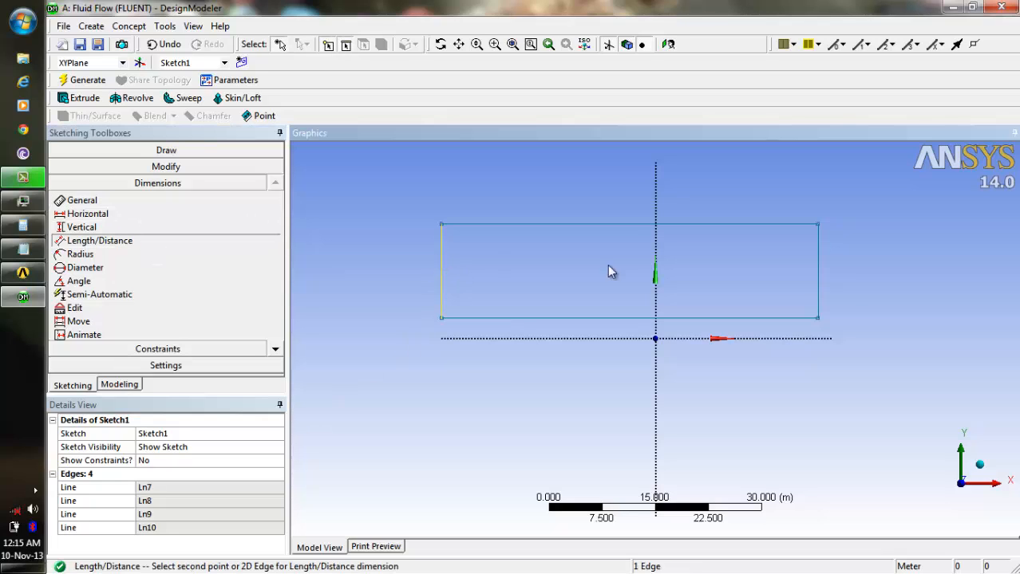
left_click(817, 284)
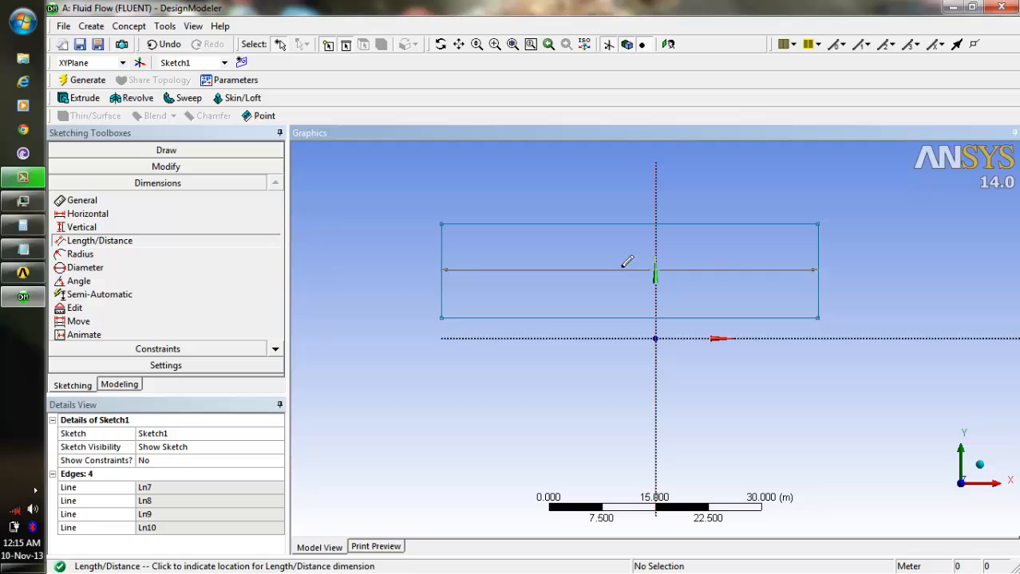
left_click(581, 260)
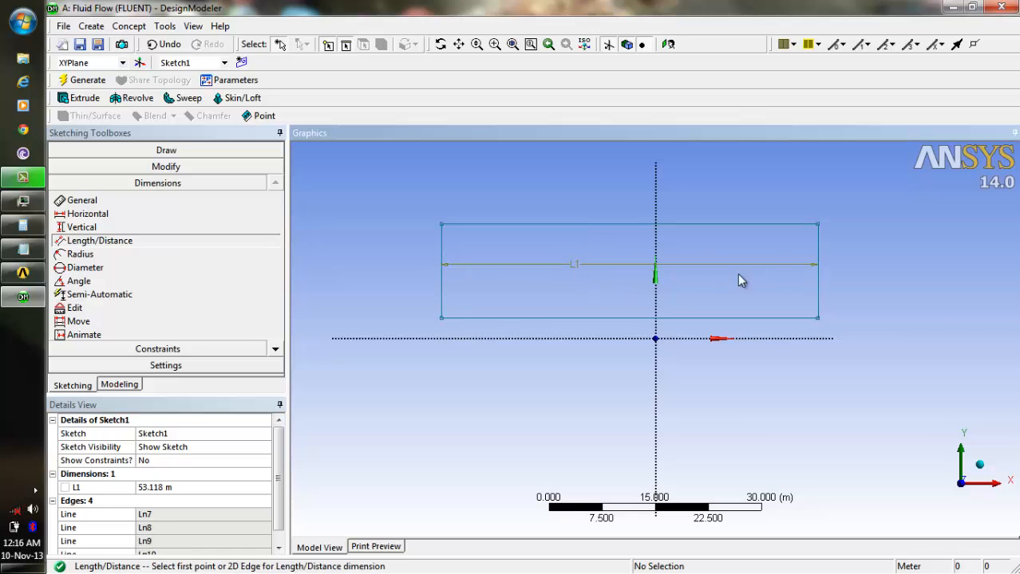
left_click(773, 319)
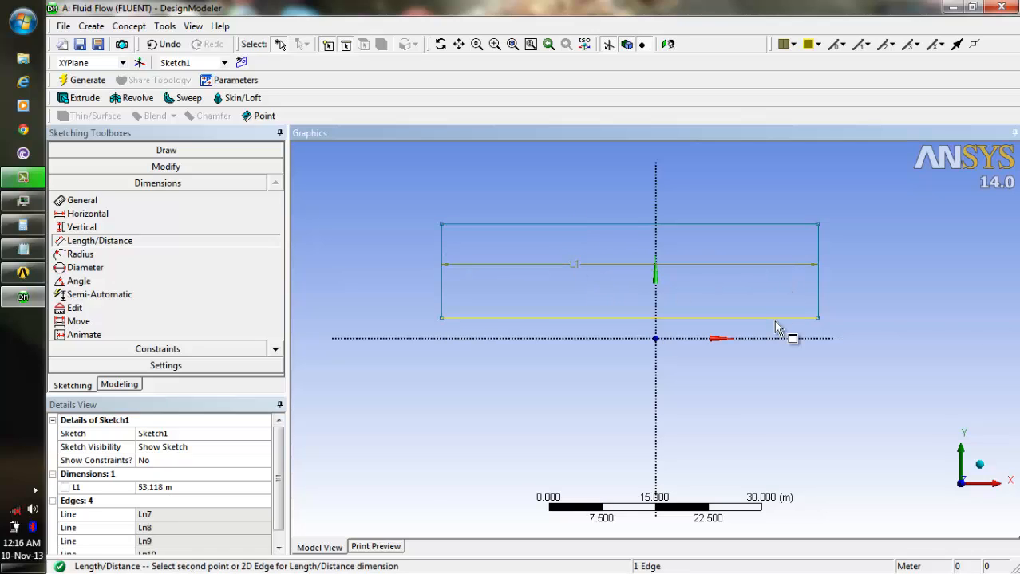
left_click(773, 225)
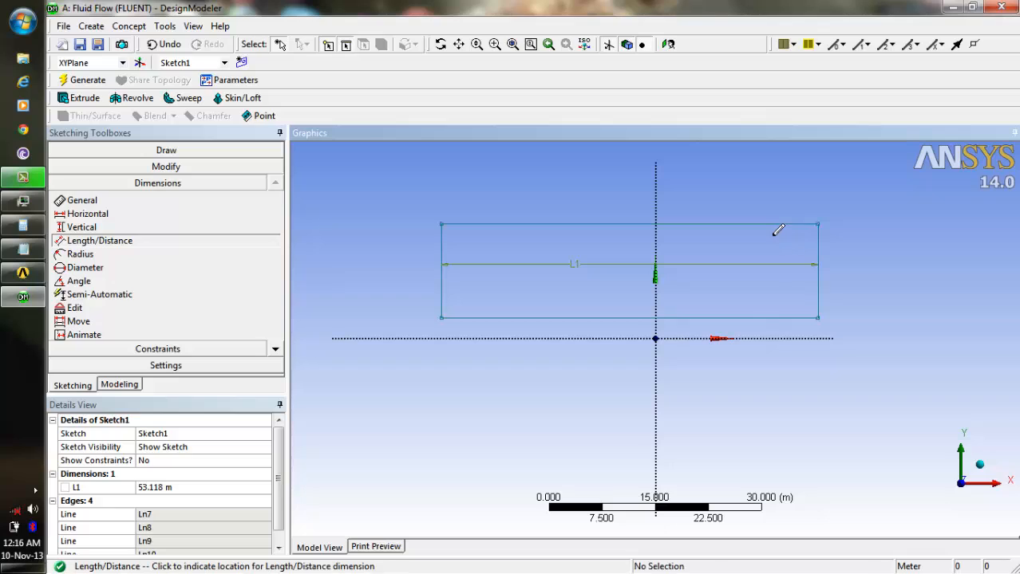
left_click(778, 277)
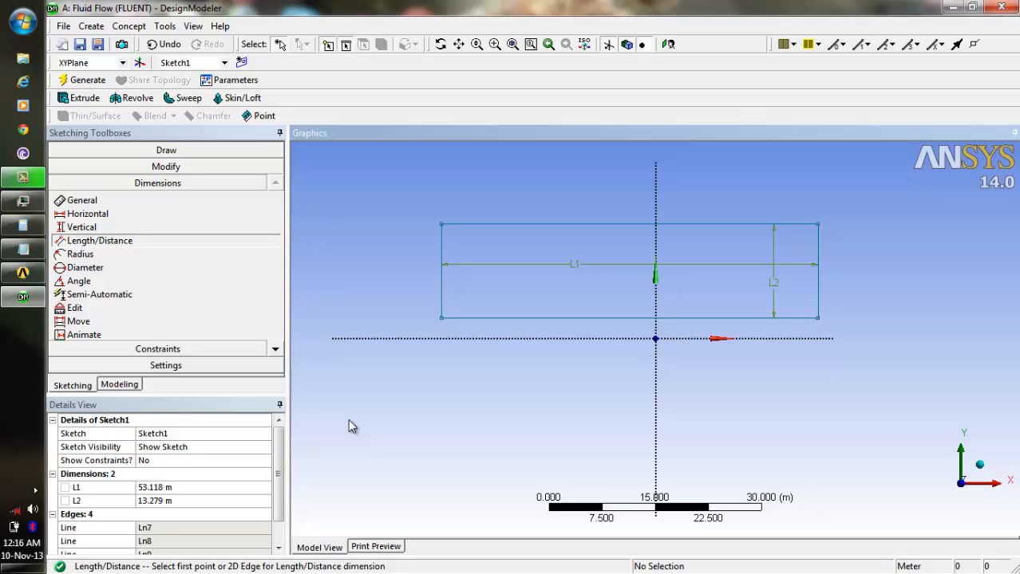
Step: Check the ht notes in Notepad, and set the rectangle's length L1 to 1 m and height L2 to 0.05 m
left_click(8, 253)
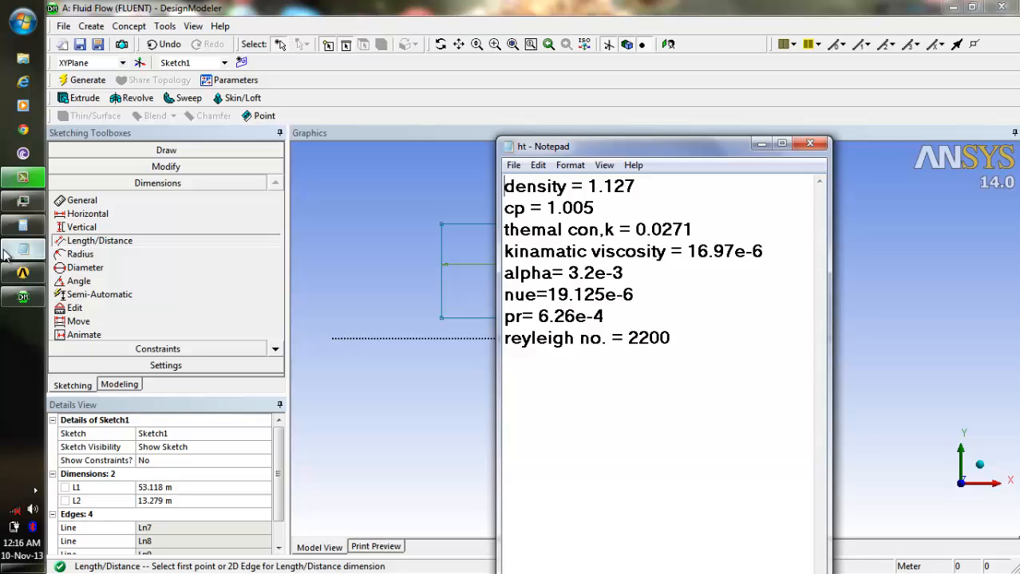
left_click(8, 252)
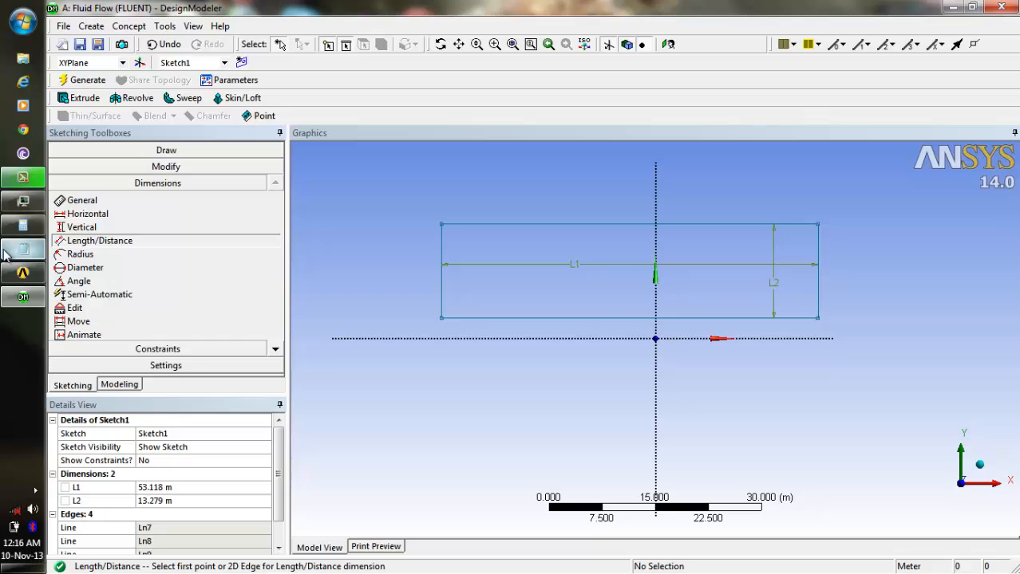
left_click(187, 488)
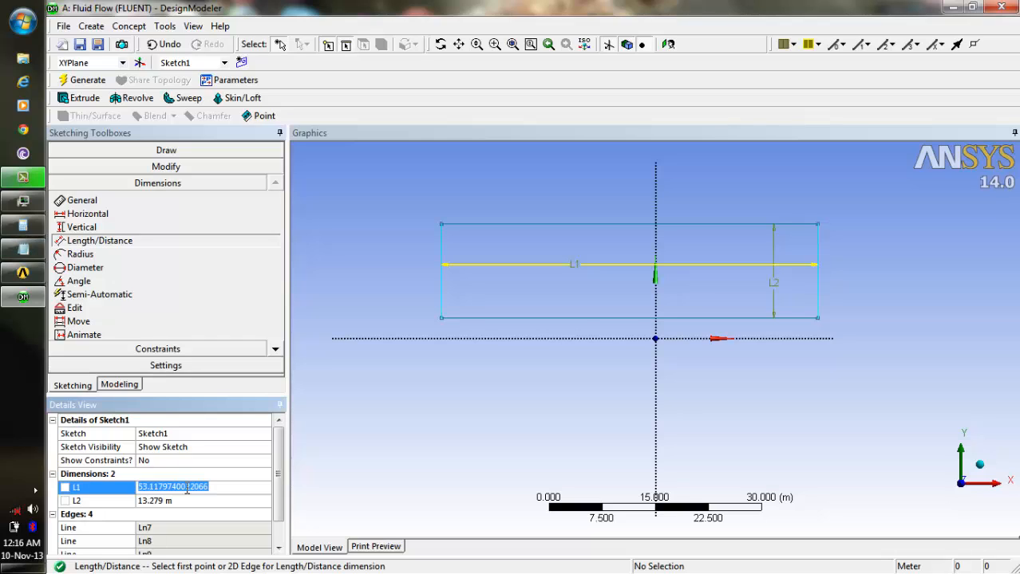
key("BackSpace")
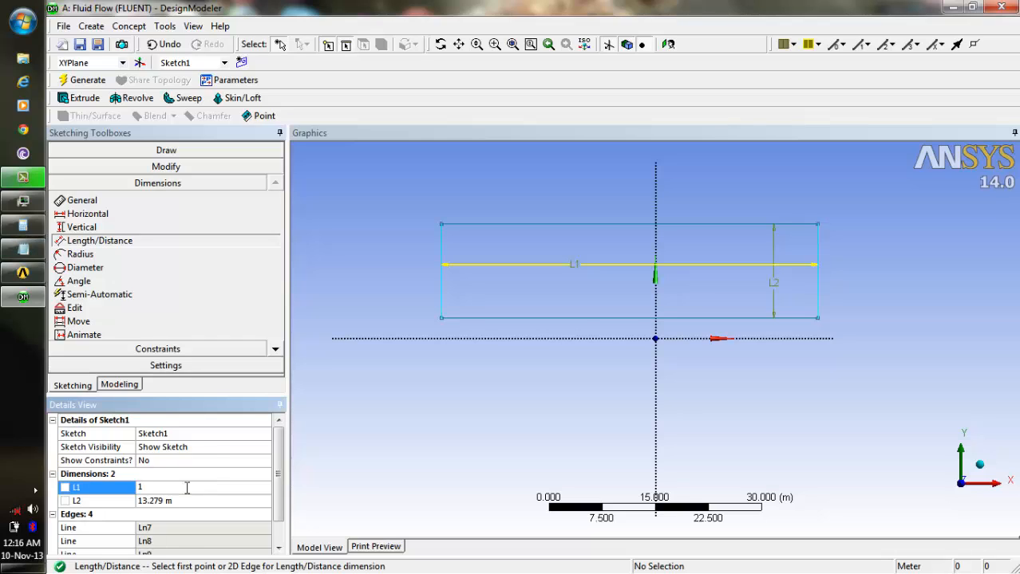
key("Return")
left_click(198, 499)
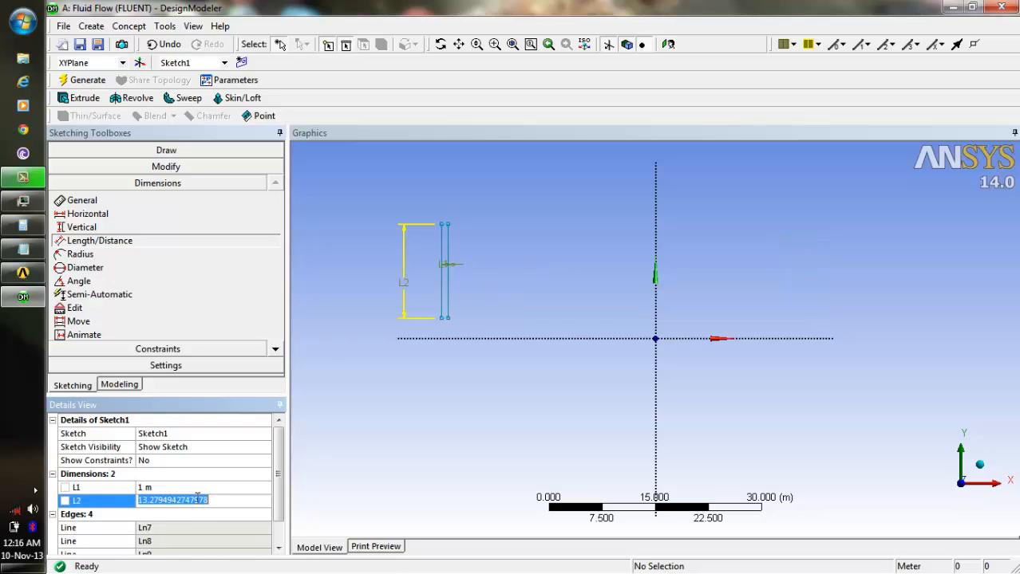
key("BackSpace")
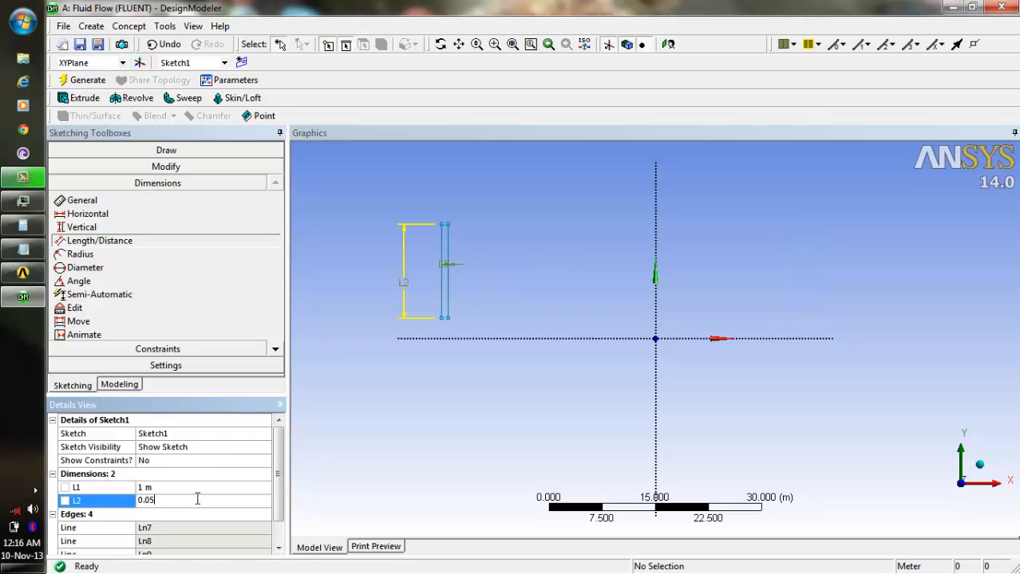
key("Return")
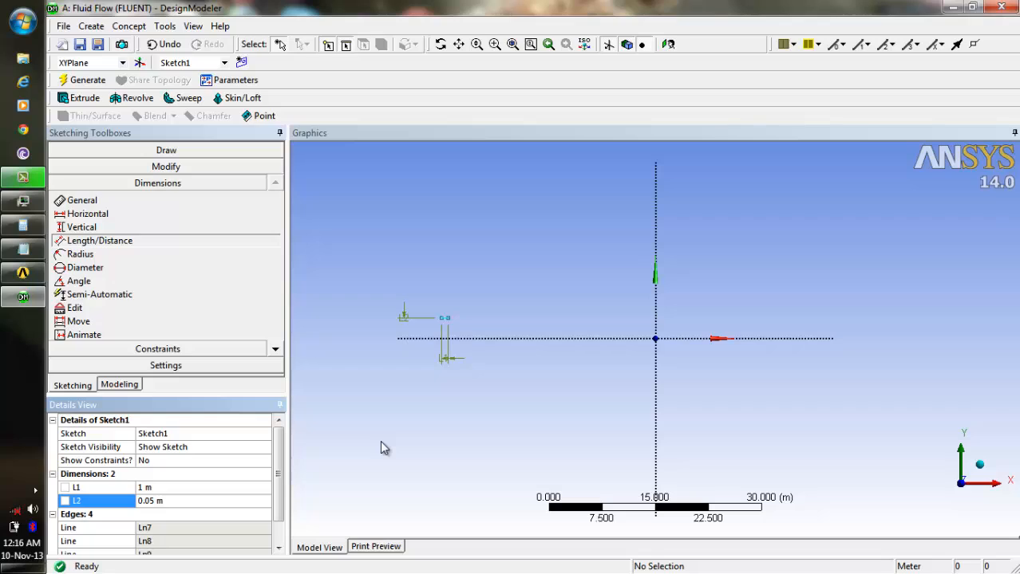
left_click(512, 45)
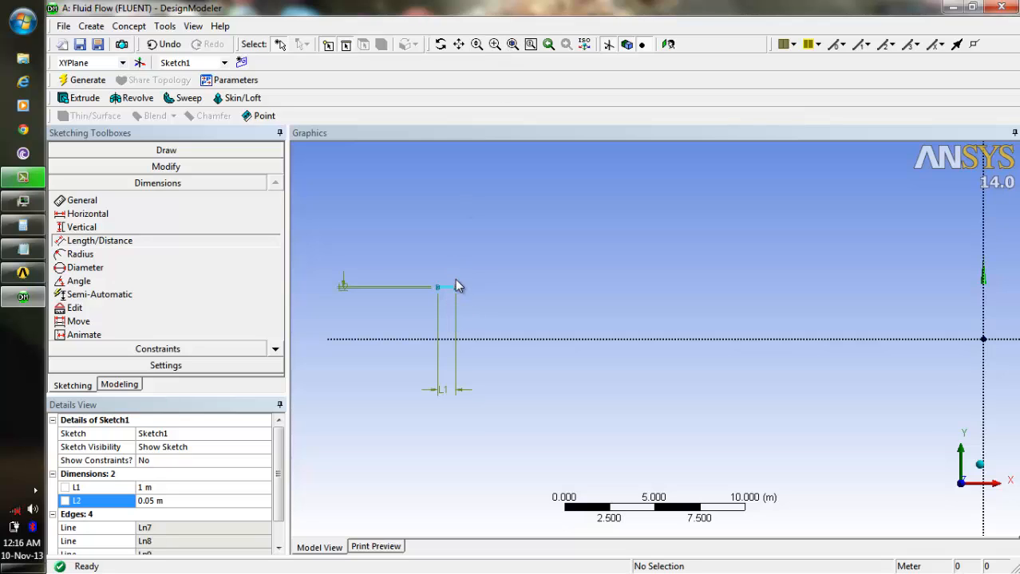
Step: Create a surface from Sketch1 on the XYPlane with Surfaces From Sketches, using Add Material, and generate it
left_click(495, 43)
left_click_drag(398, 255, 489, 305)
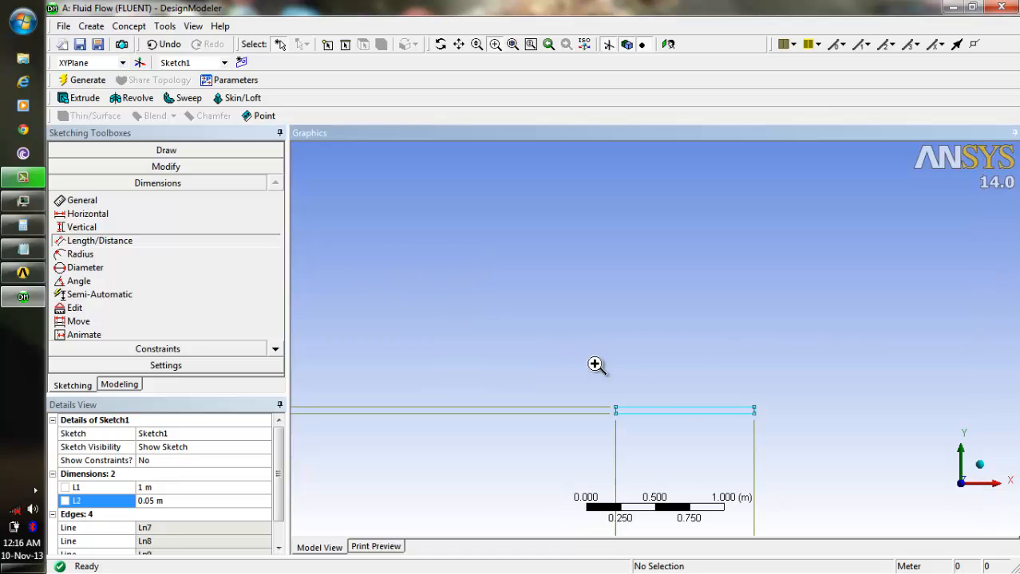
left_click_drag(594, 364, 794, 444)
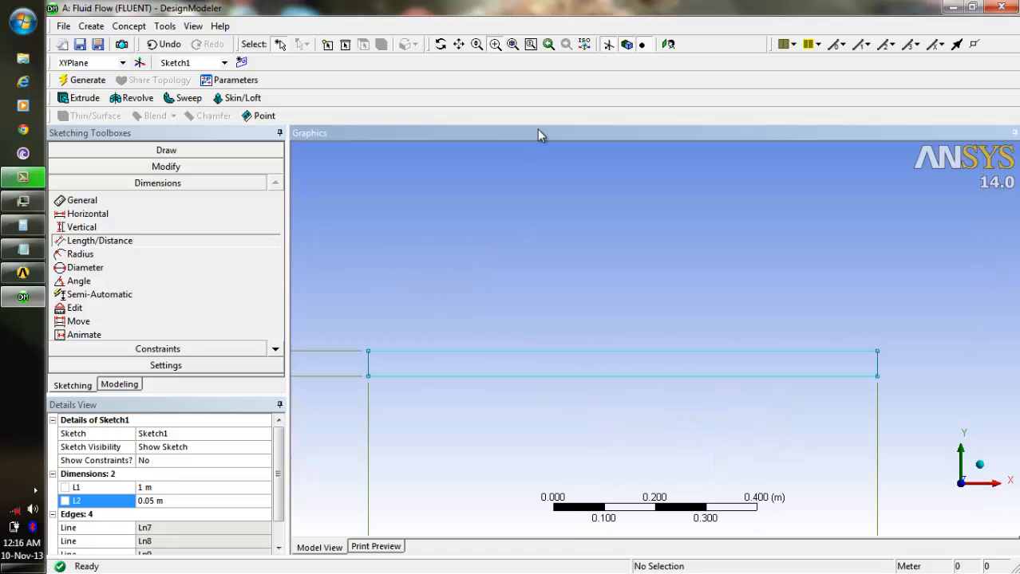
left_click(128, 26)
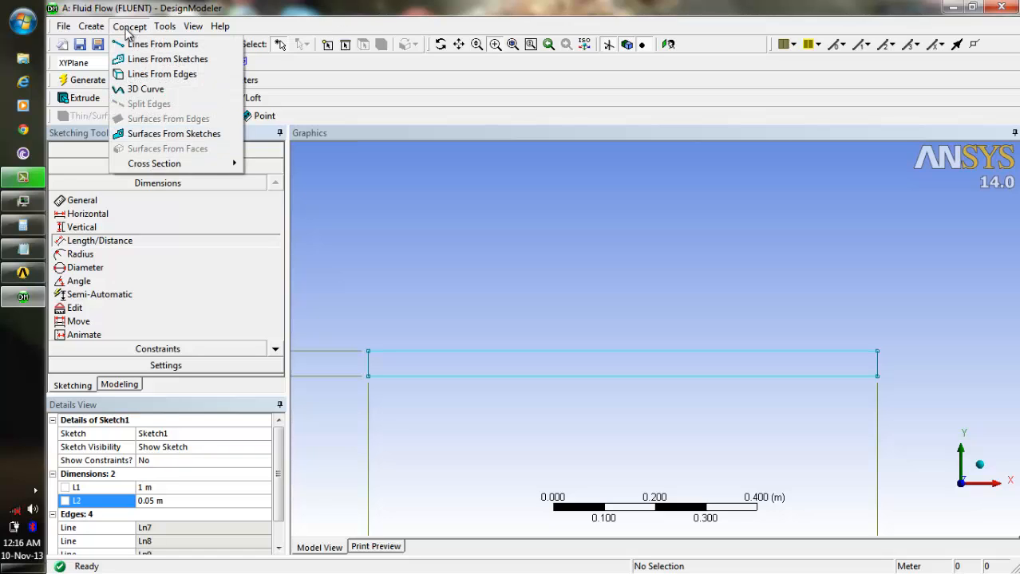
left_click(156, 134)
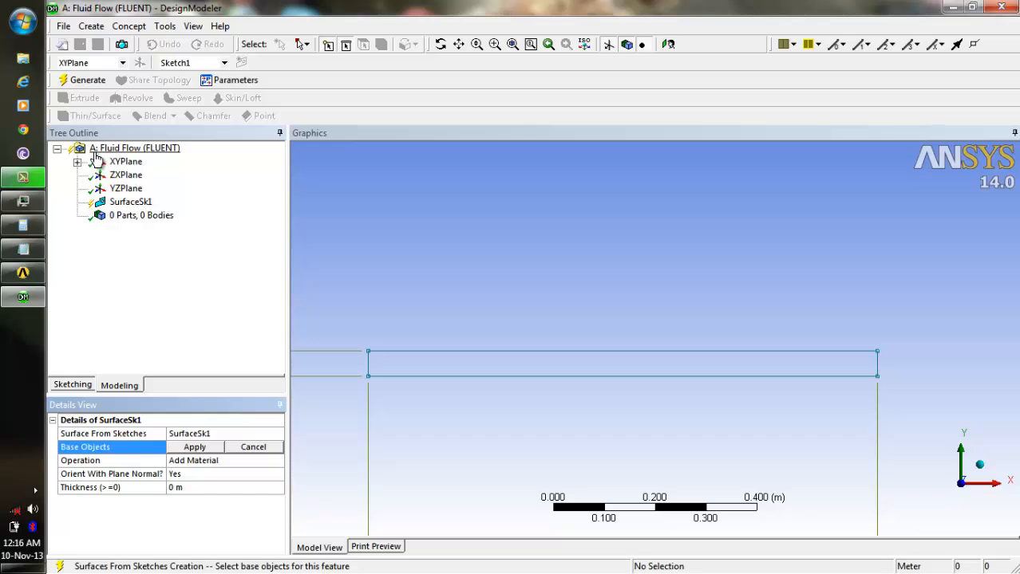
left_click(76, 162)
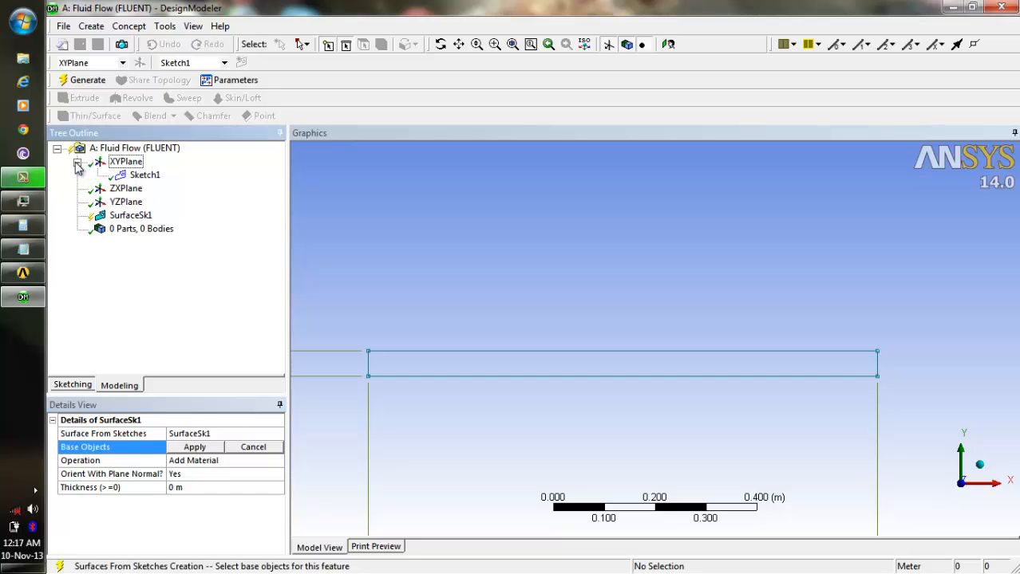
left_click(146, 177)
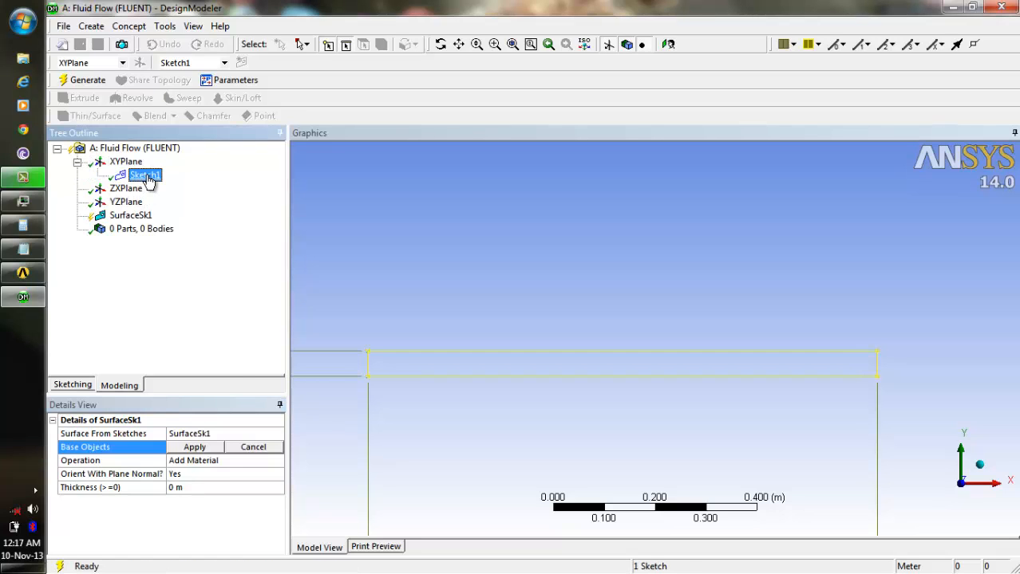
left_click(193, 449)
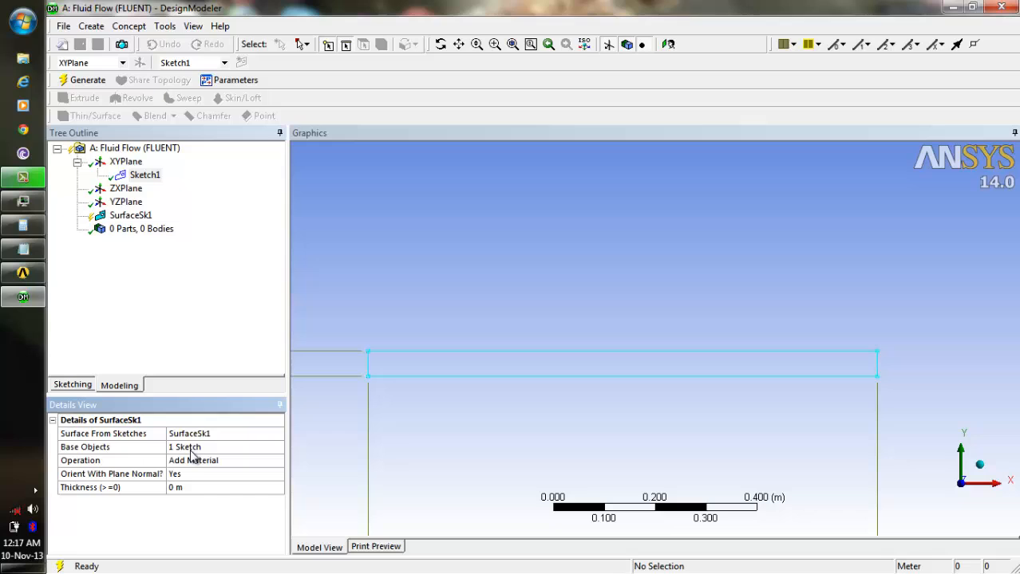
left_click(96, 80)
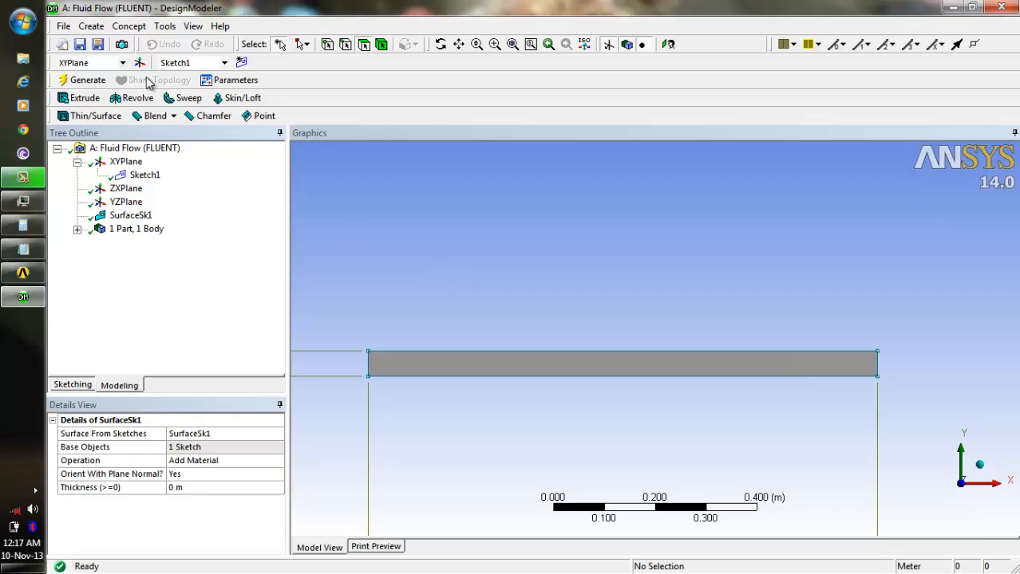
Step: Save the project as ht in the tutorial folder within the personal folder on the C: drive
left_click(65, 27)
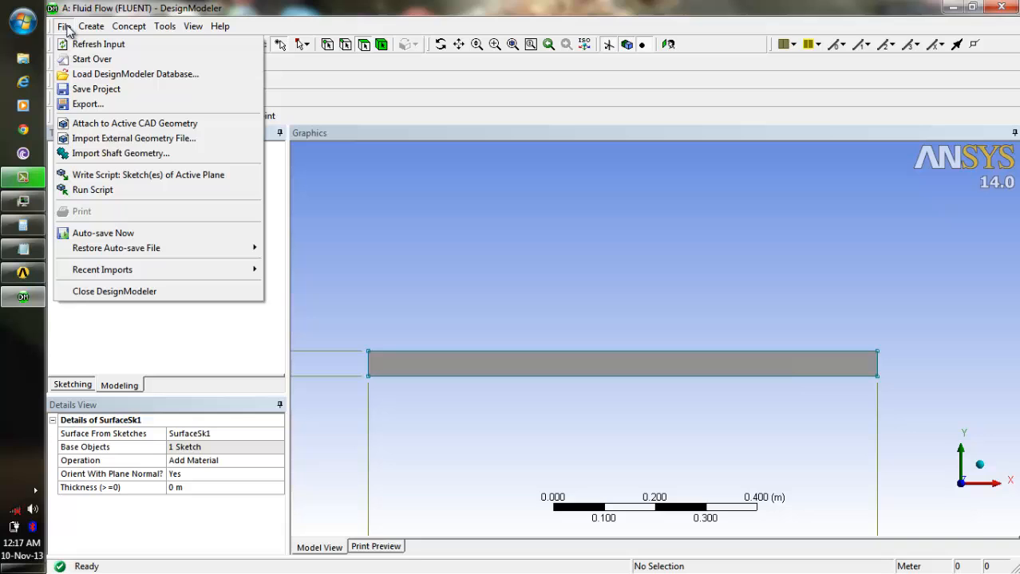
left_click(95, 94)
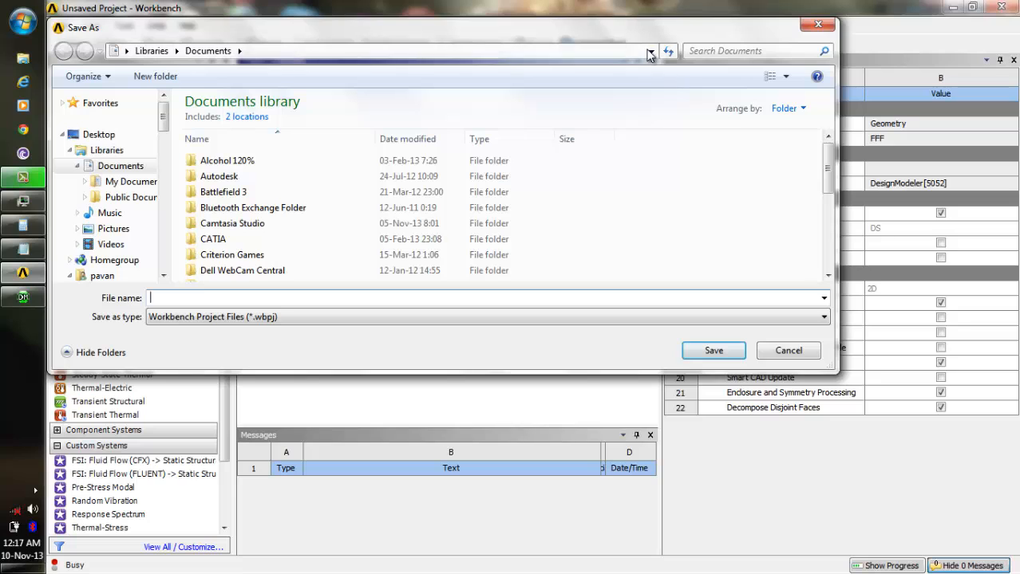
left_click(651, 51)
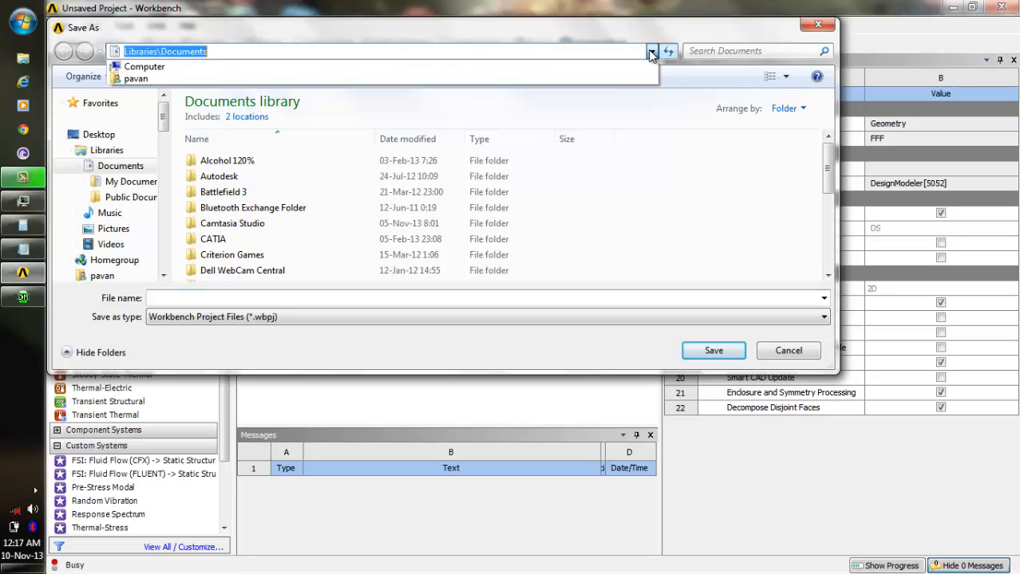
left_click(603, 62)
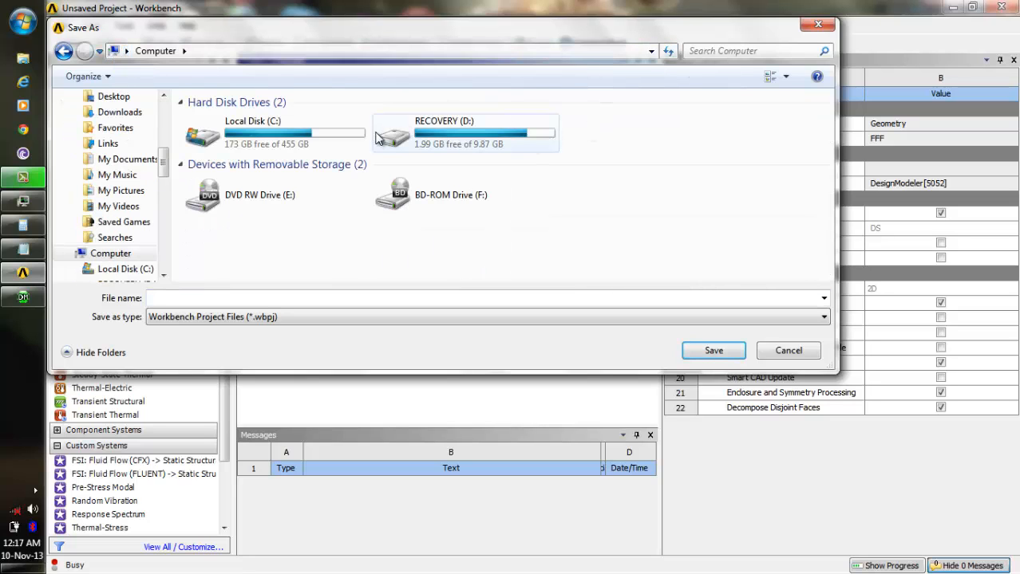
double_click(313, 137)
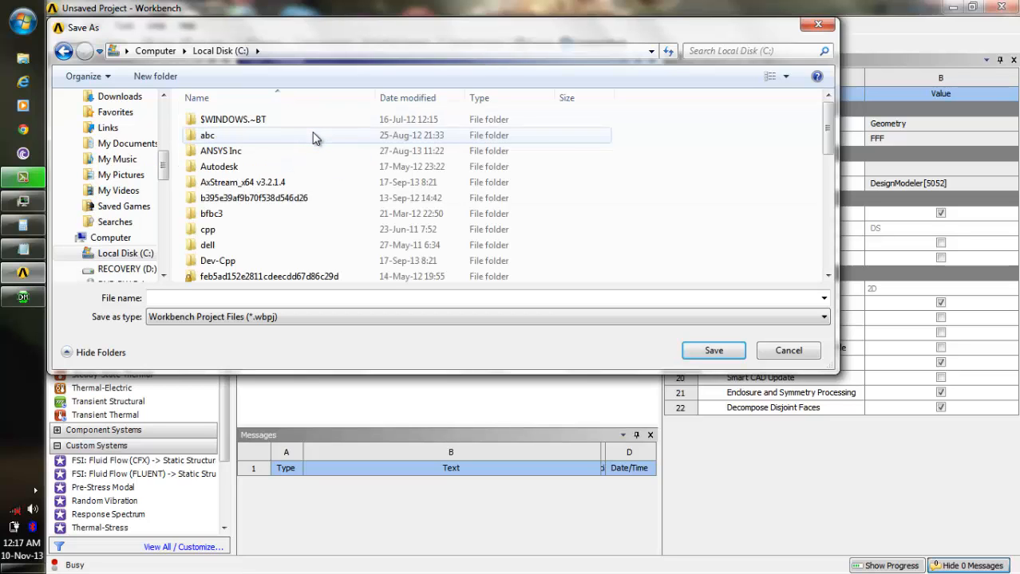
scroll(313, 137, "down", 6)
left_click(313, 137)
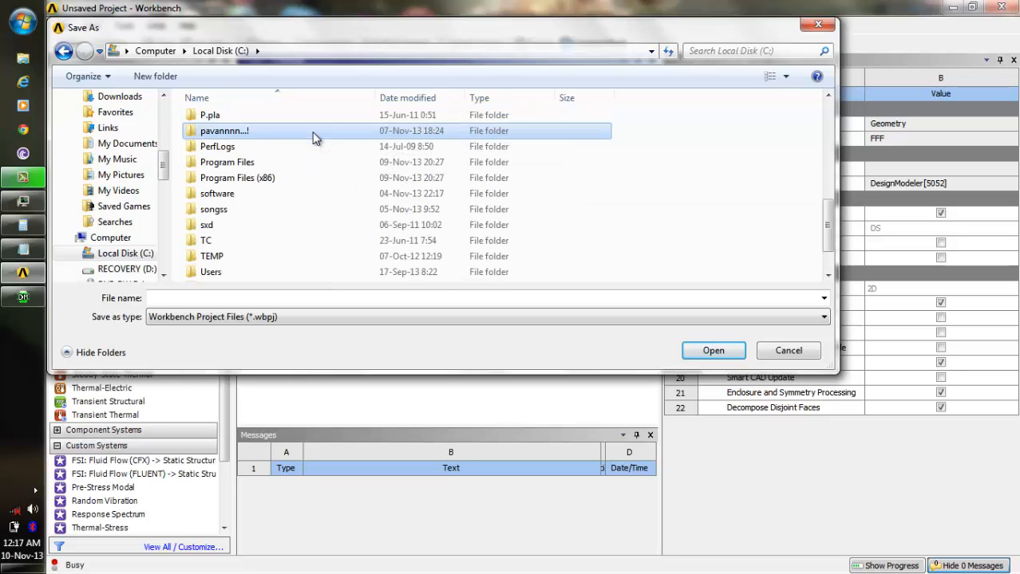
double_click(314, 137)
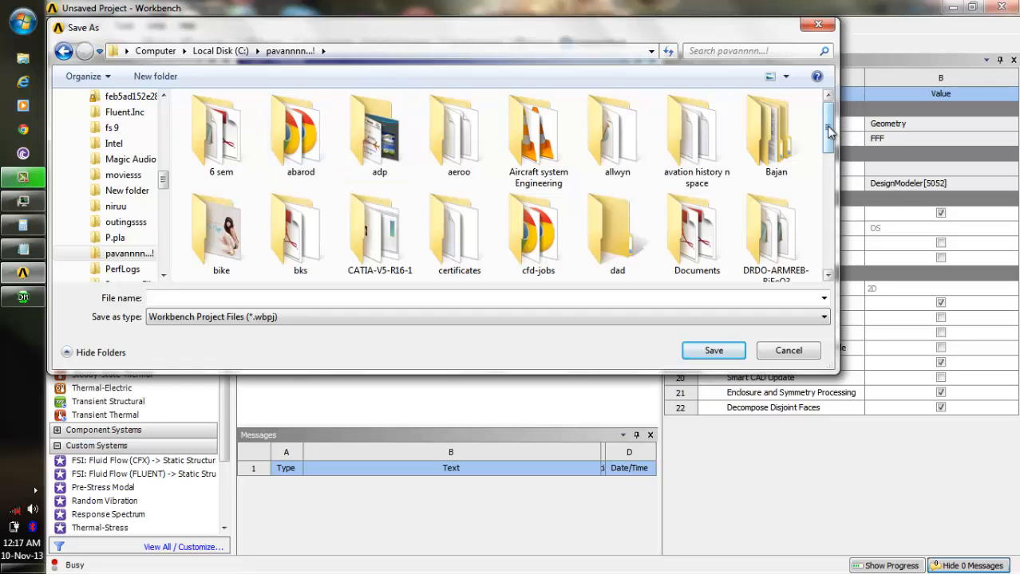
left_click_drag(830, 132, 838, 228)
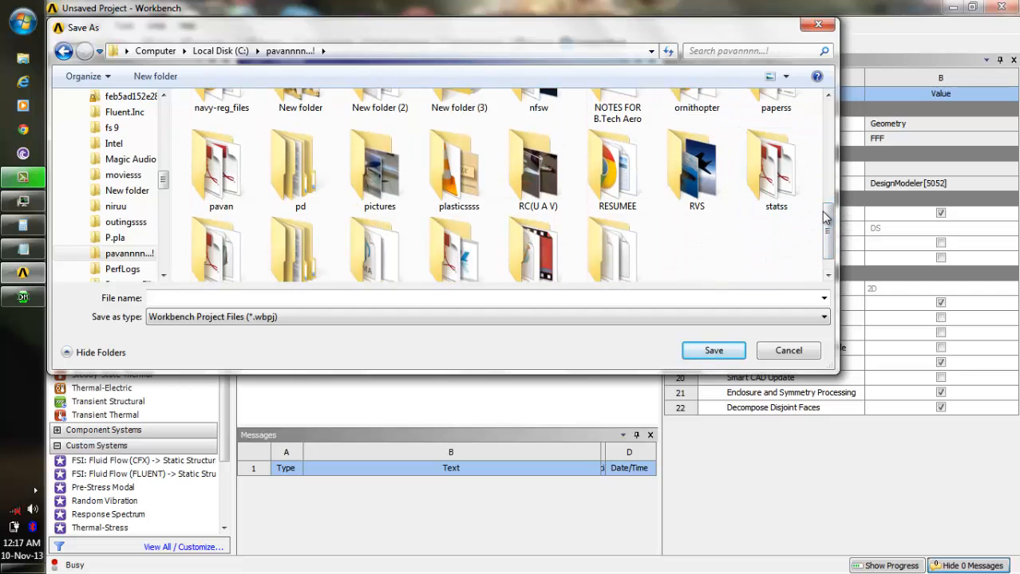
double_click(535, 256)
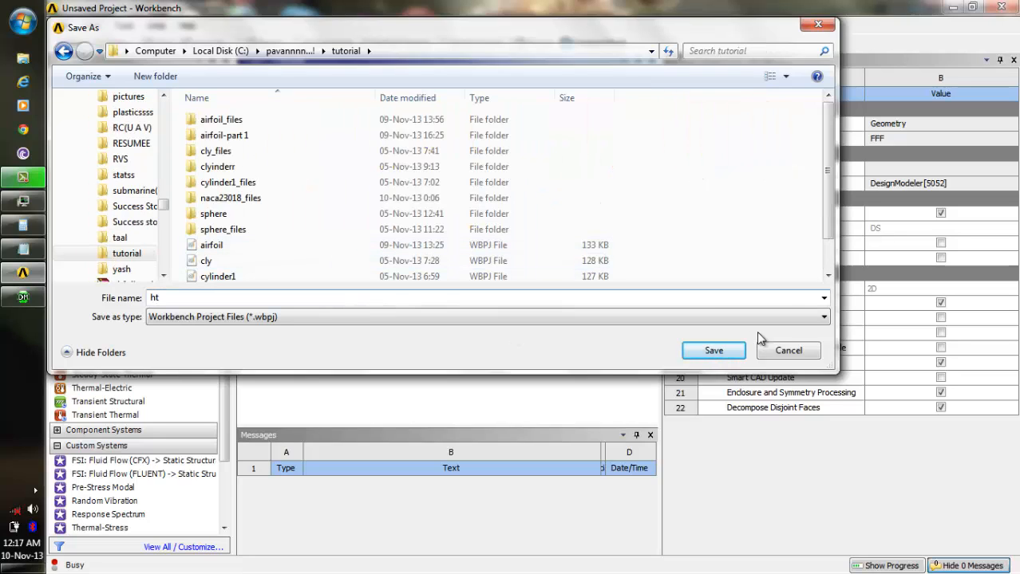
left_click(708, 352)
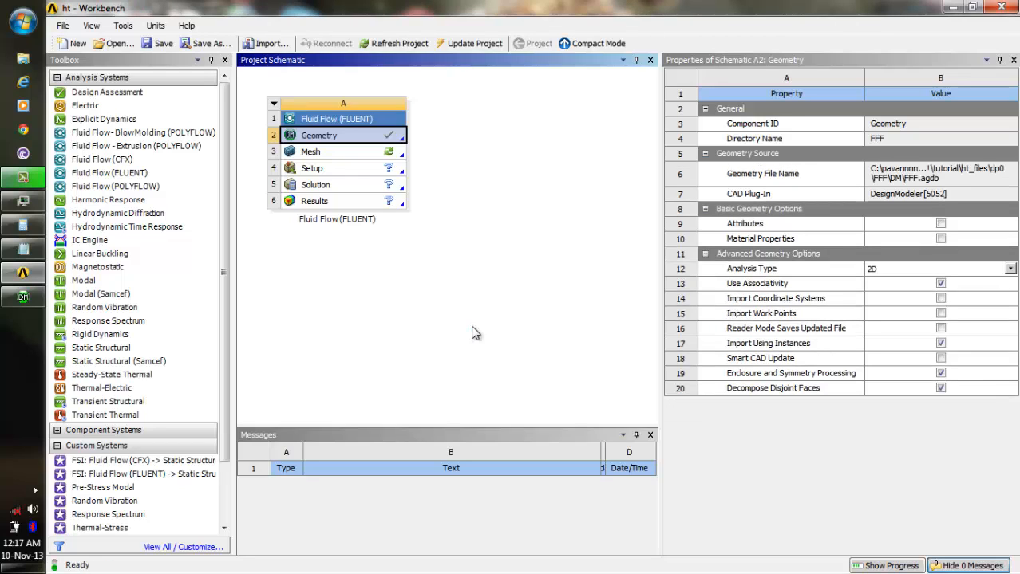
Step: Open the Fluid Flow system's Mesh cell in Meshing and generate a mesh with the default settings
double_click(324, 151)
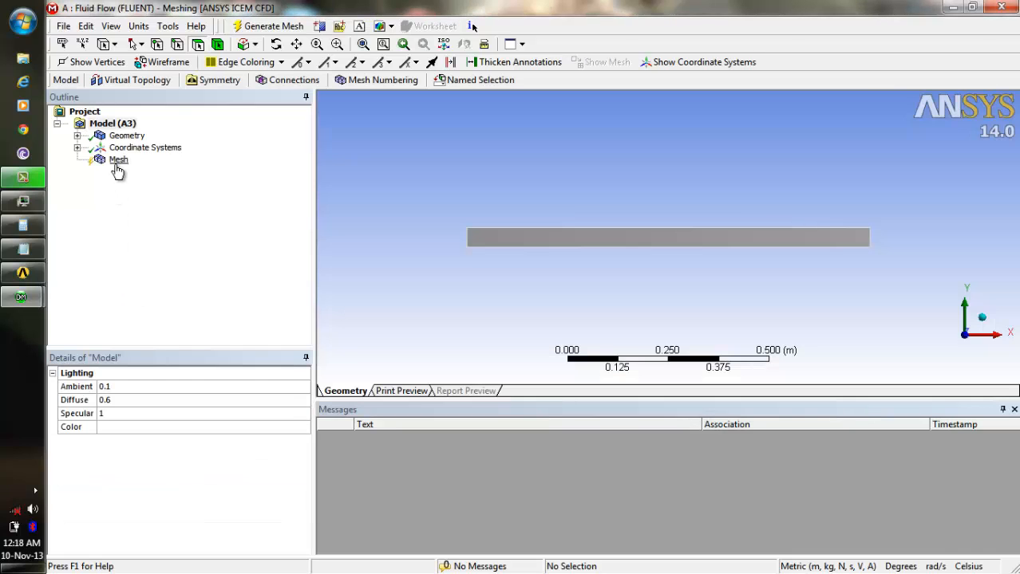
left_click(118, 161)
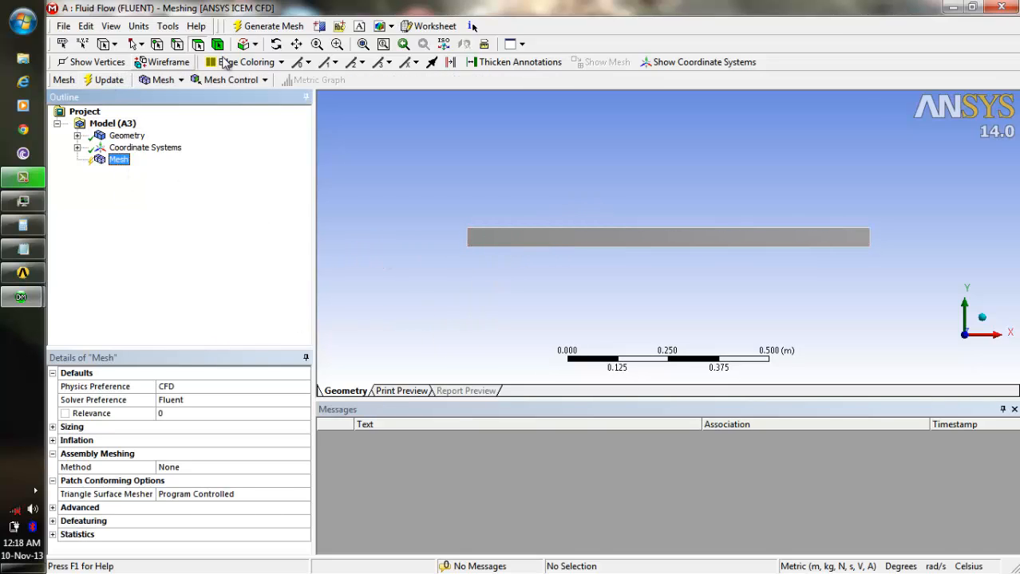
left_click(267, 25)
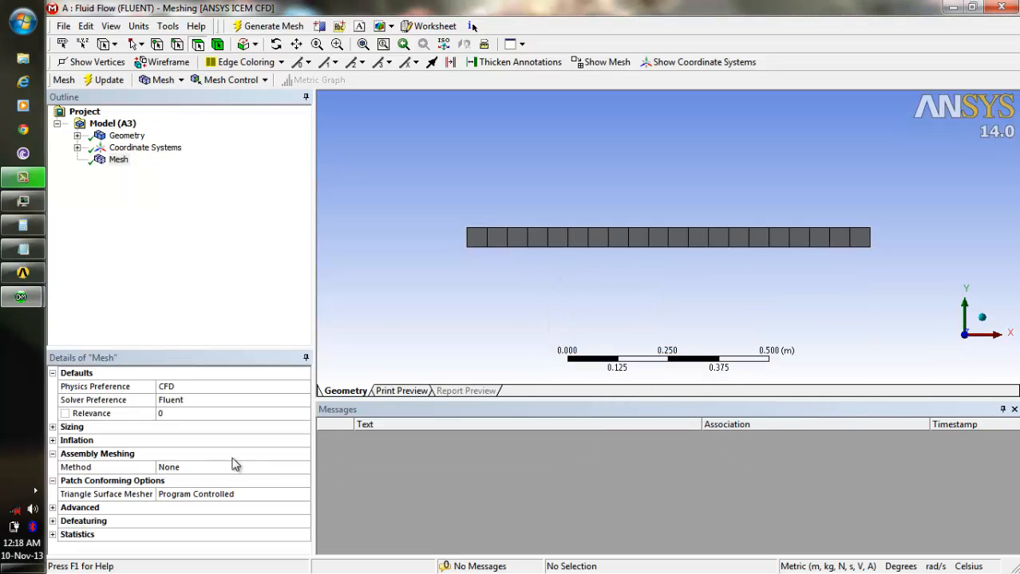
Step: Set the mesh sizing's Relevance Center to Fine and Smoothing to High, and update the mesh
left_click(52, 428)
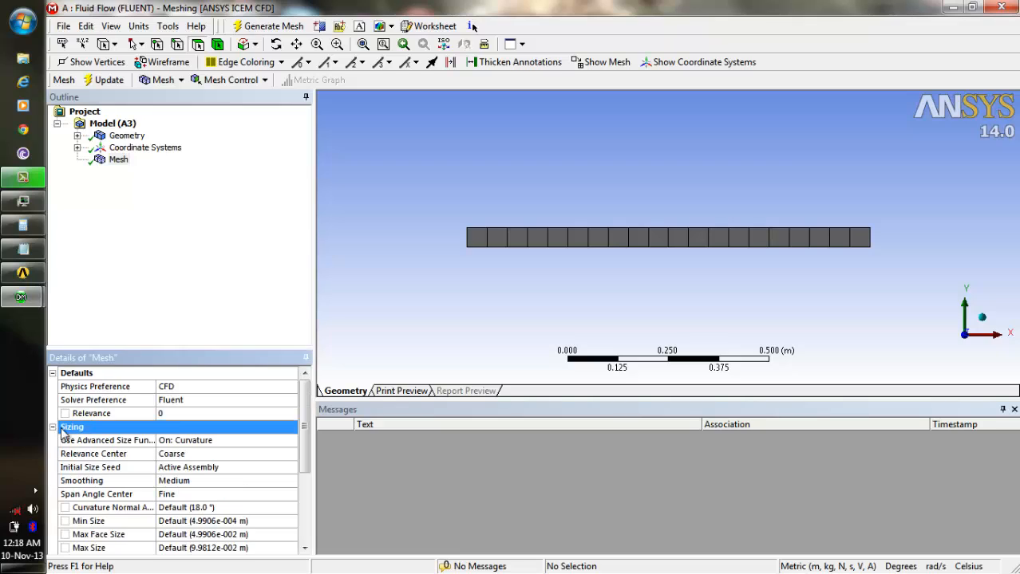
left_click(225, 454)
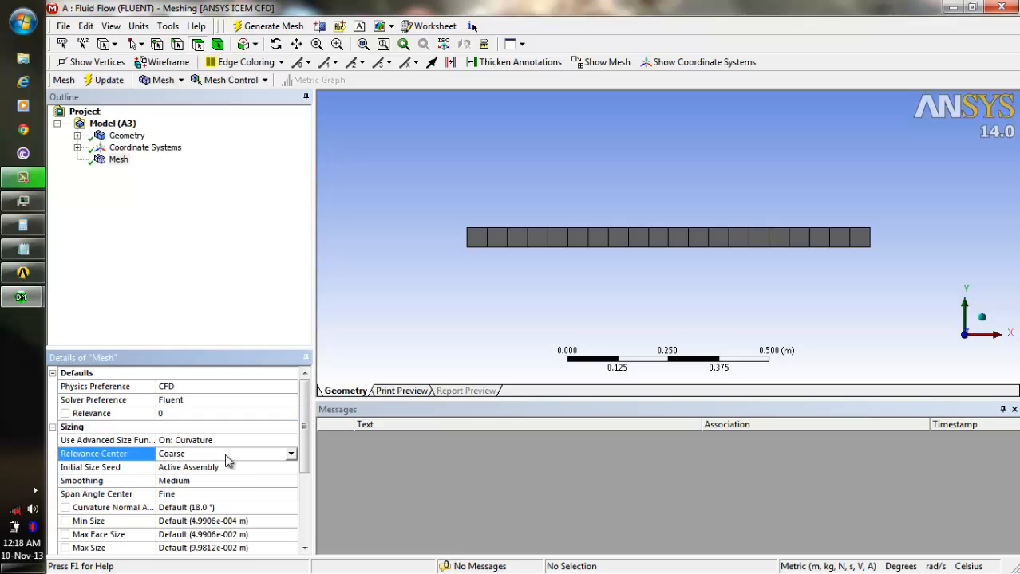
left_click(289, 457)
left_click(287, 482)
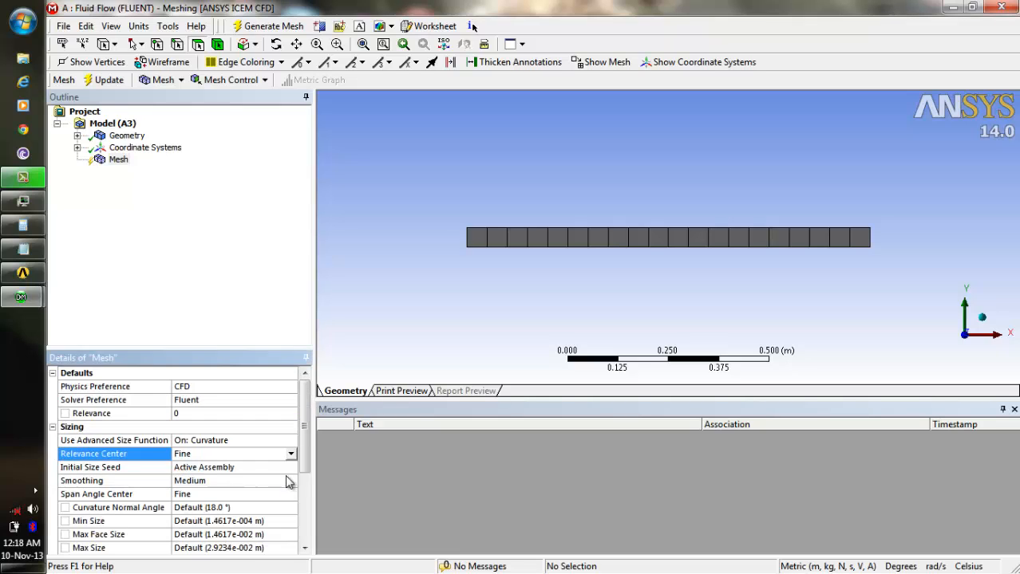
left_click(284, 483)
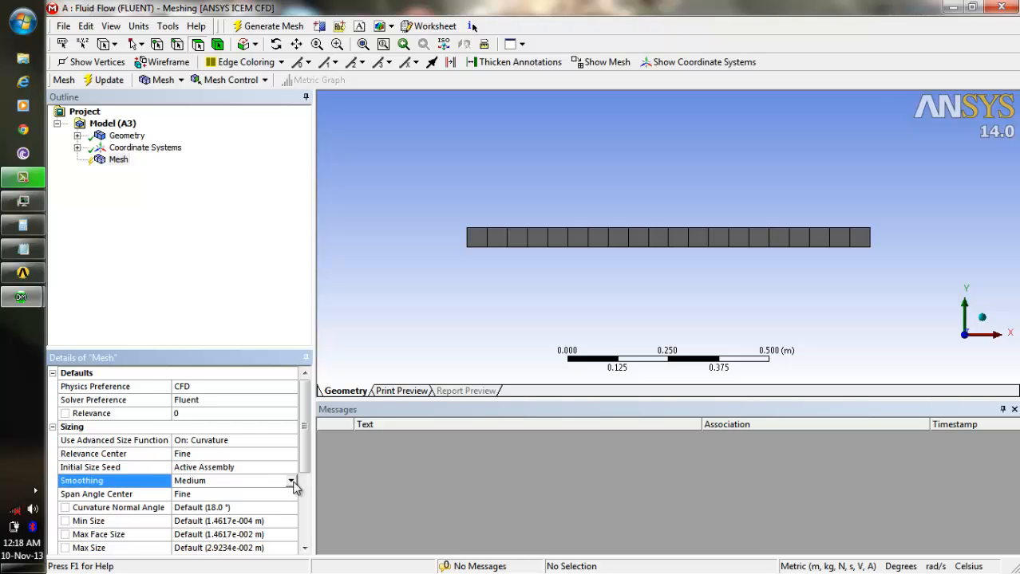
left_click(290, 482)
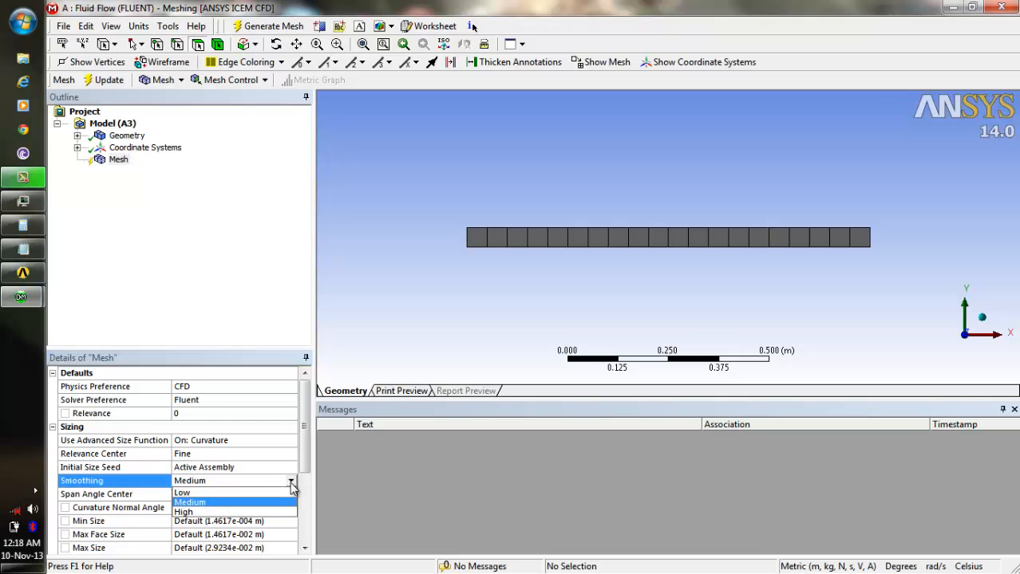
left_click(280, 512)
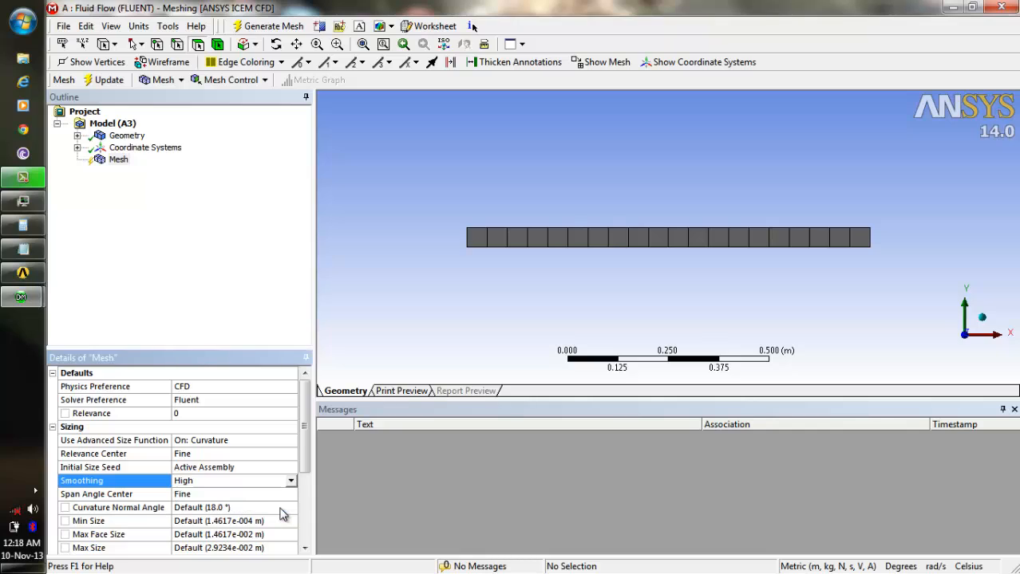
left_click(109, 79)
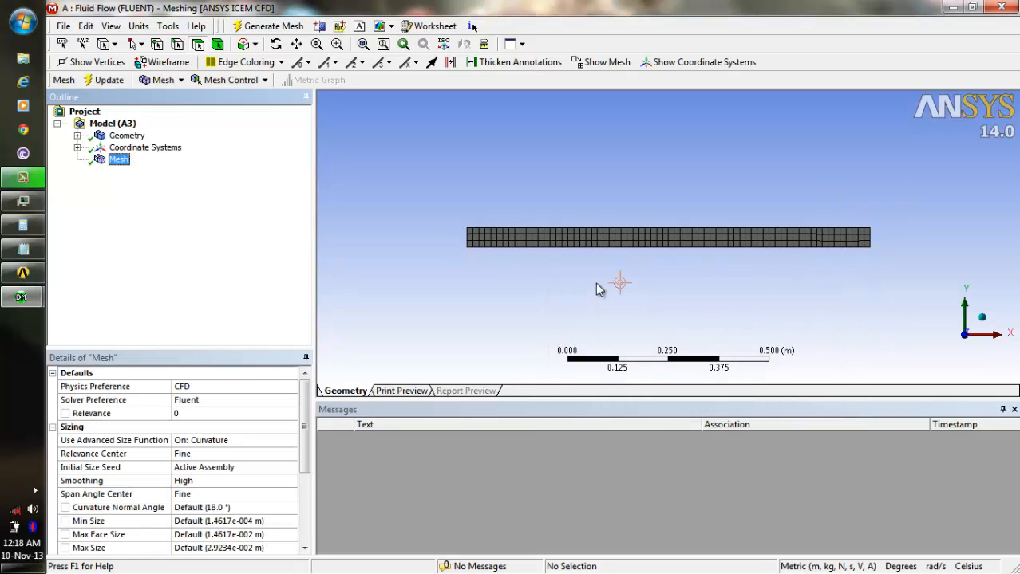
Step: Insert a mesh Refinement control scoped to all four edges of the rectangular surface
right_click(119, 163)
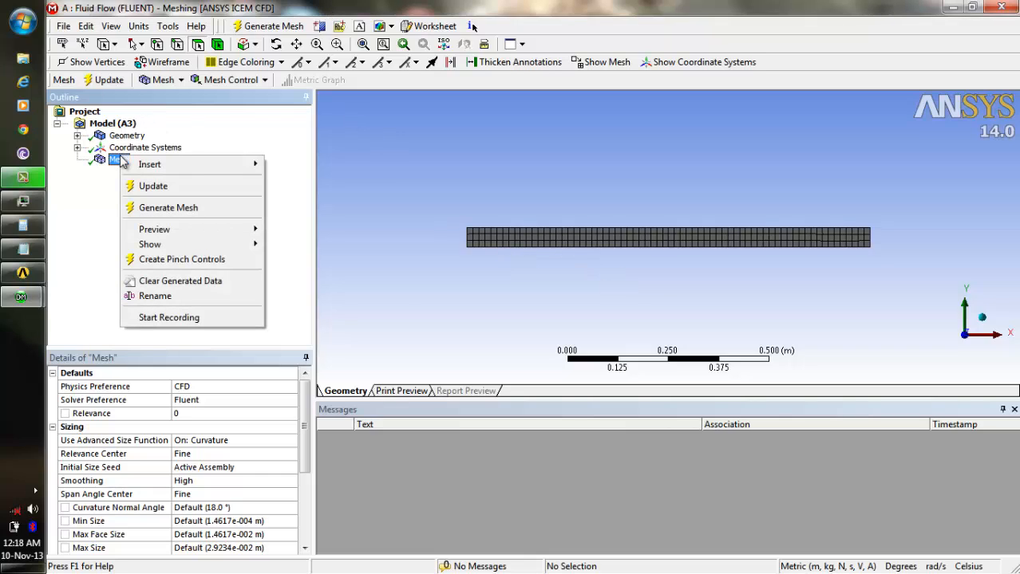
mouse_move(224, 174)
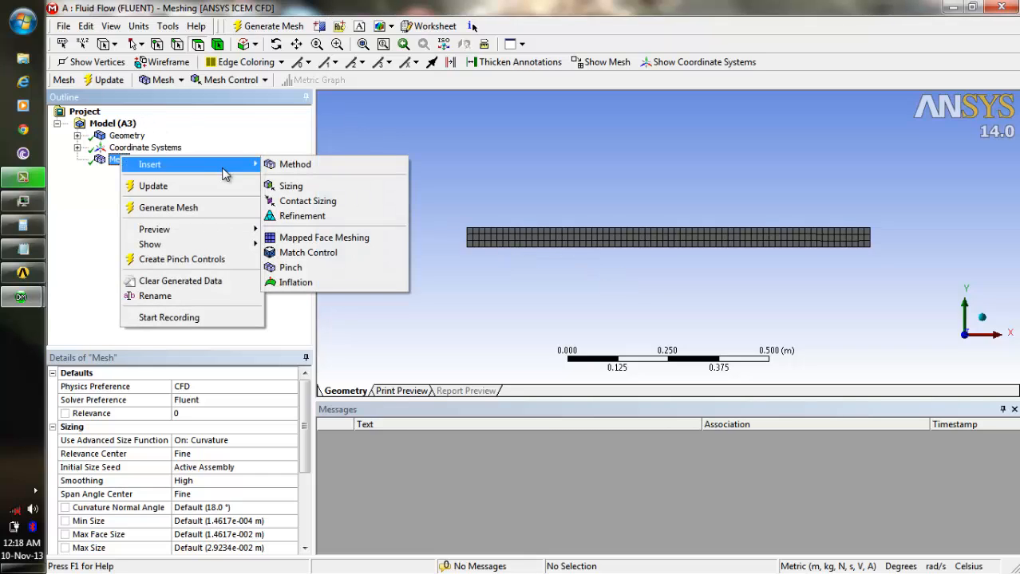
left_click(288, 216)
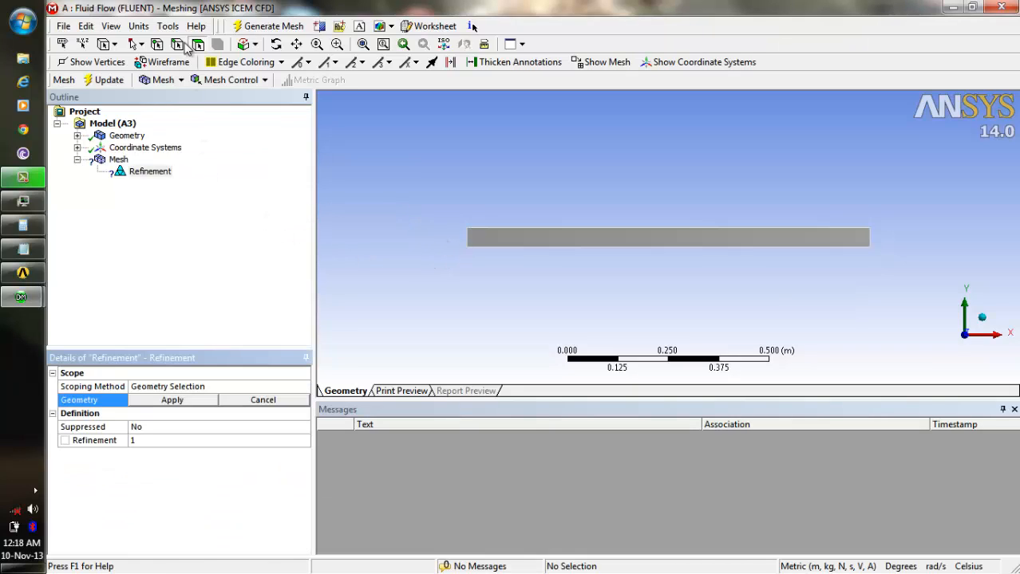
left_click(467, 241)
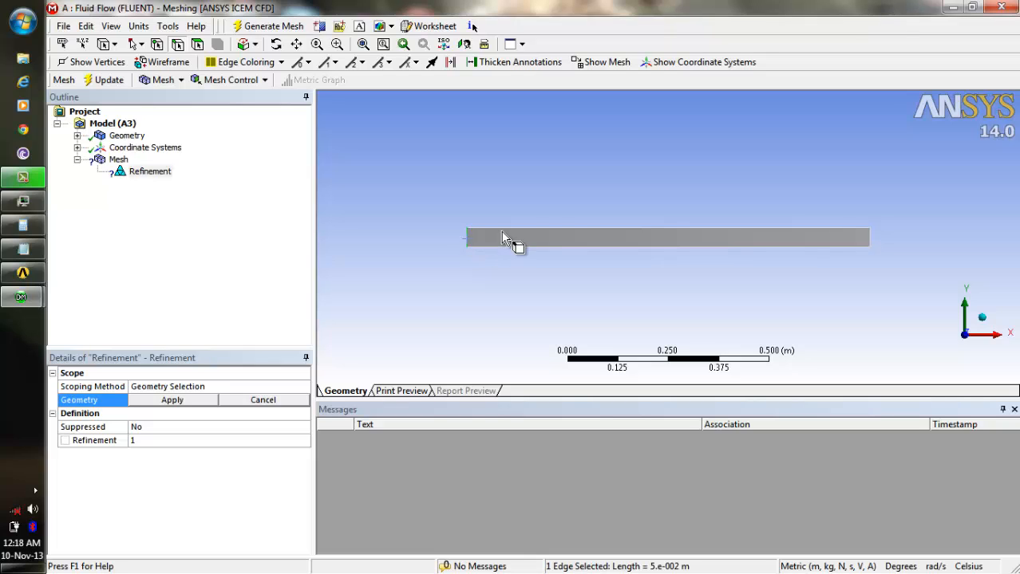
left_click(512, 230, "ctrl")
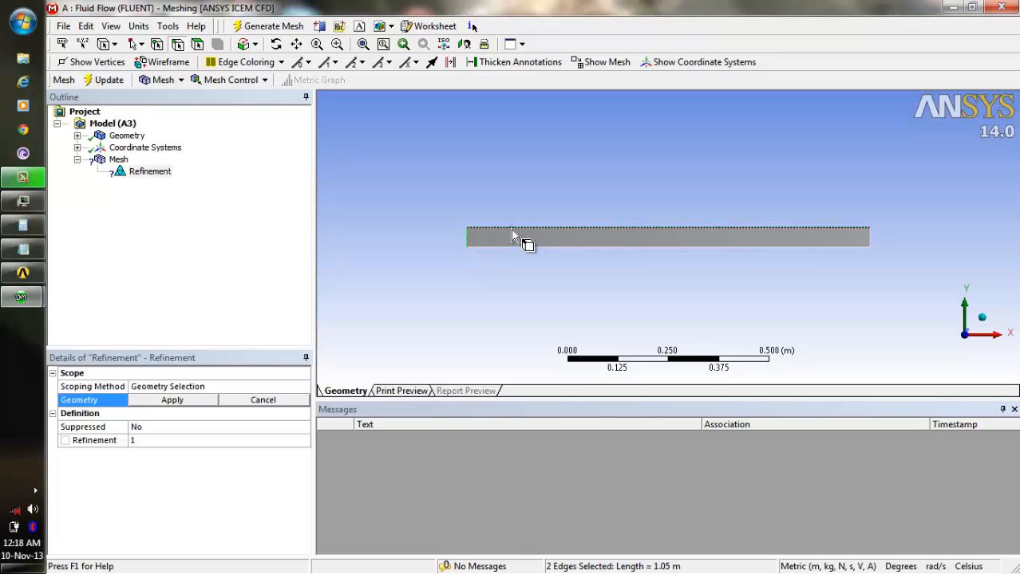
left_click(870, 244, "ctrl")
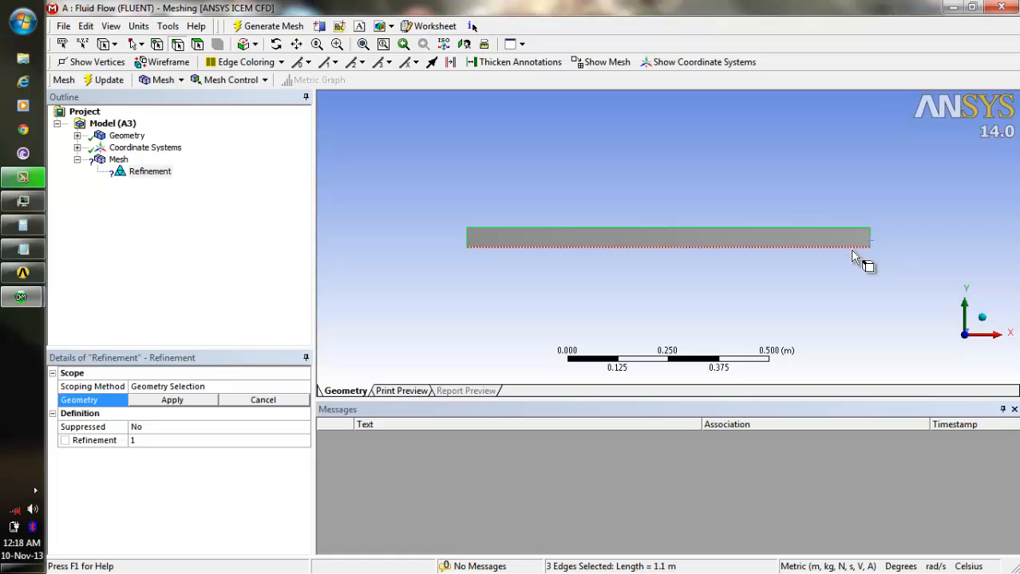
left_click(853, 250, "ctrl")
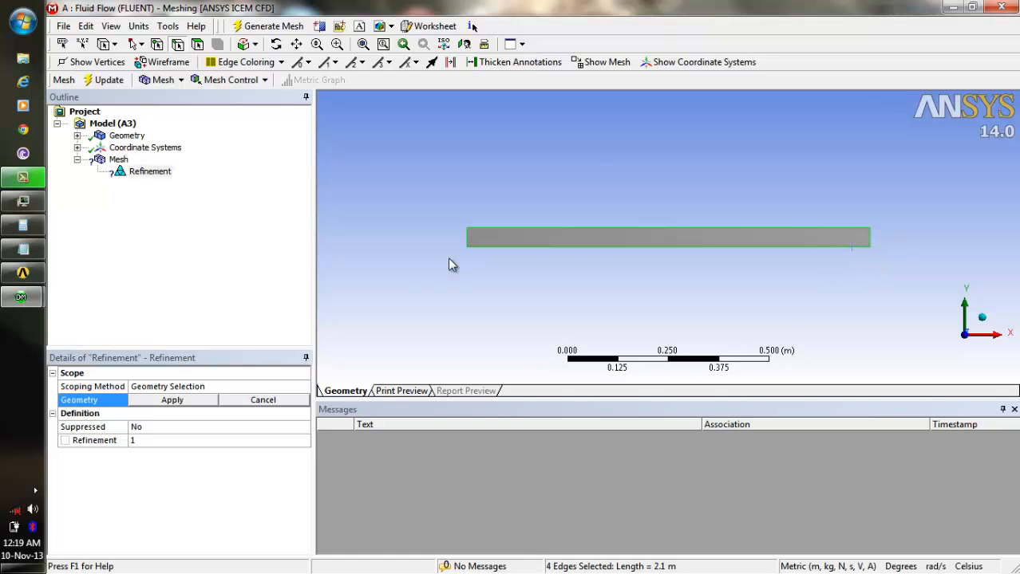
left_click(172, 400)
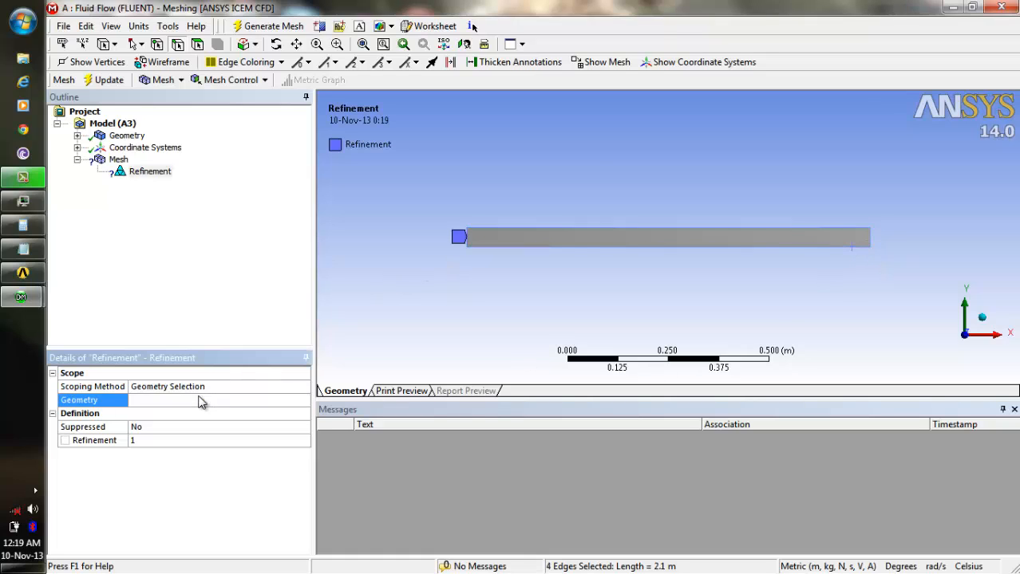
Step: Set the edge refinement level to 3, update the mesh and display it
left_click(228, 447)
left_click(260, 442)
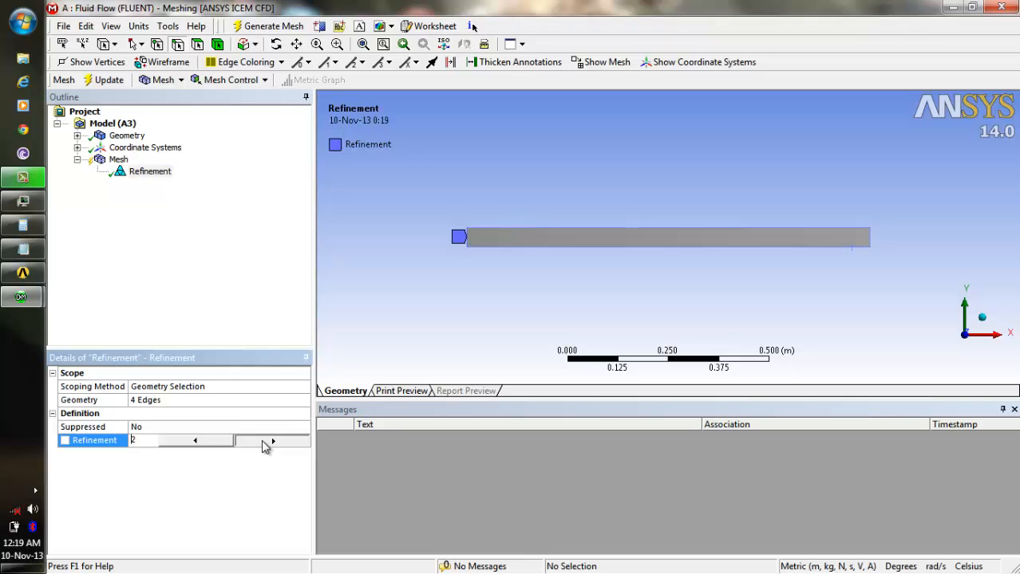
left_click(261, 443)
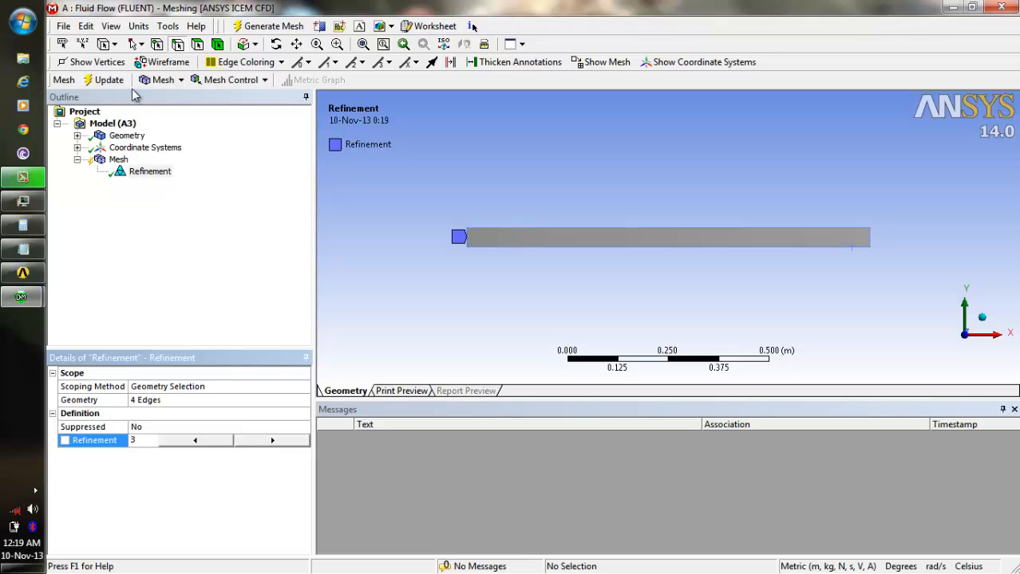
left_click(105, 80)
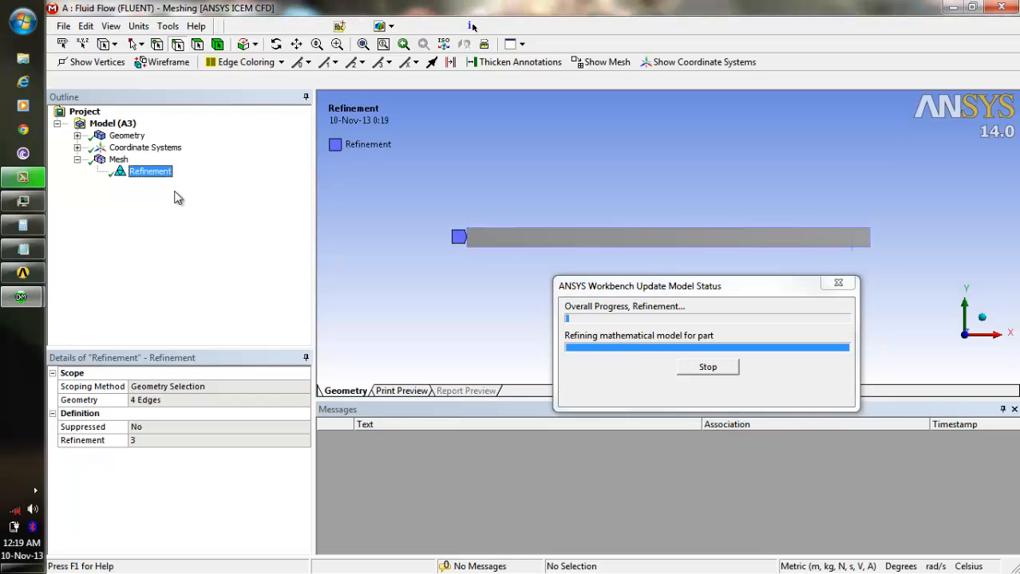
left_click(118, 159)
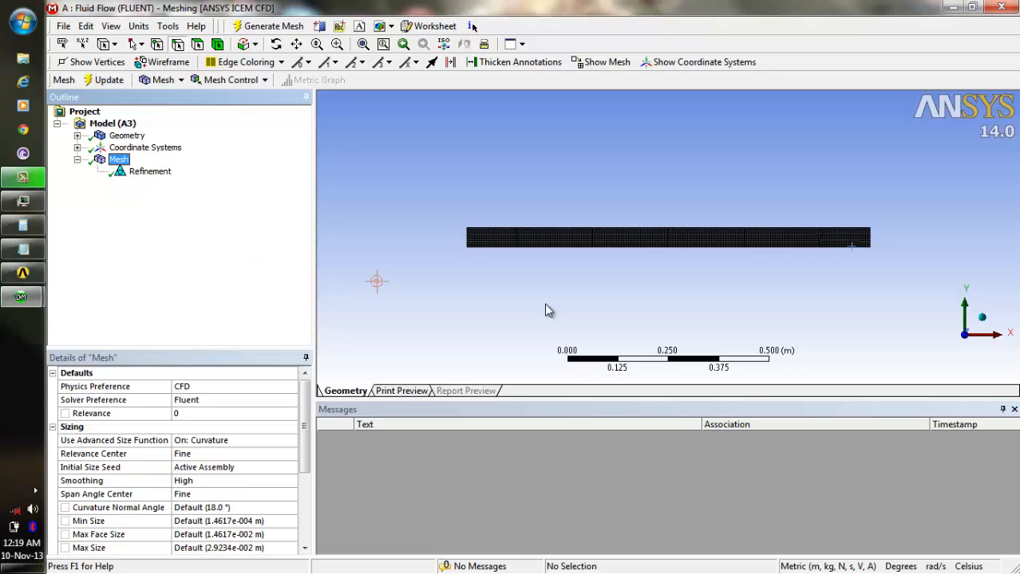
Step: Create a named selection called zero-heat-flux from the two short vertical edges of the rectangle
left_click(465, 238)
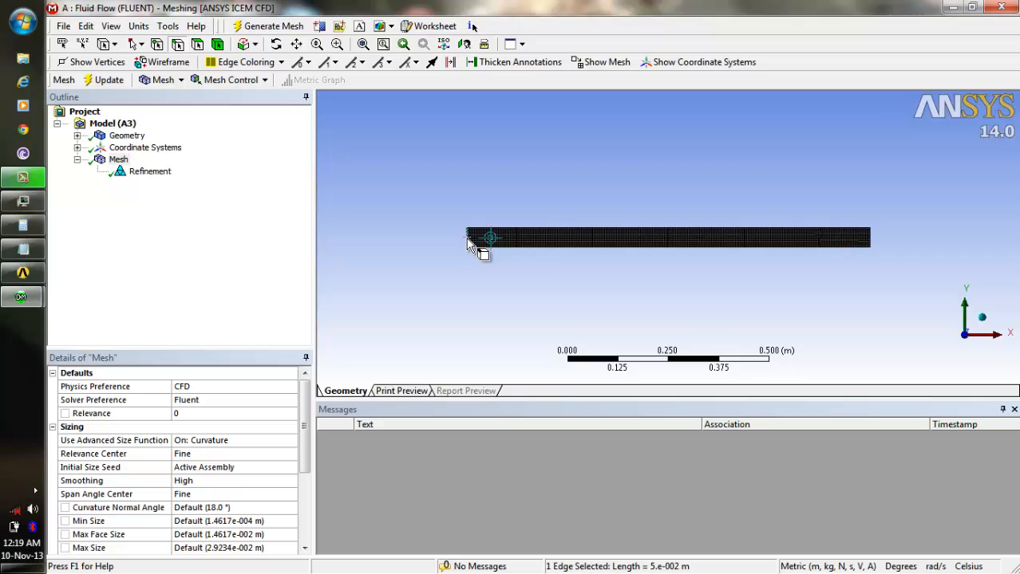
left_click(870, 239, "ctrl")
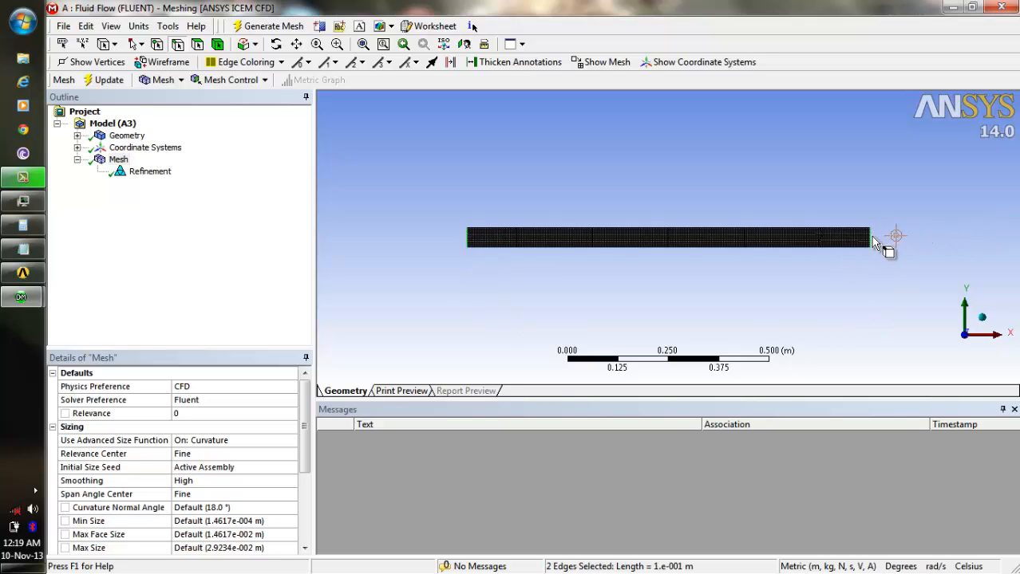
right_click(469, 235)
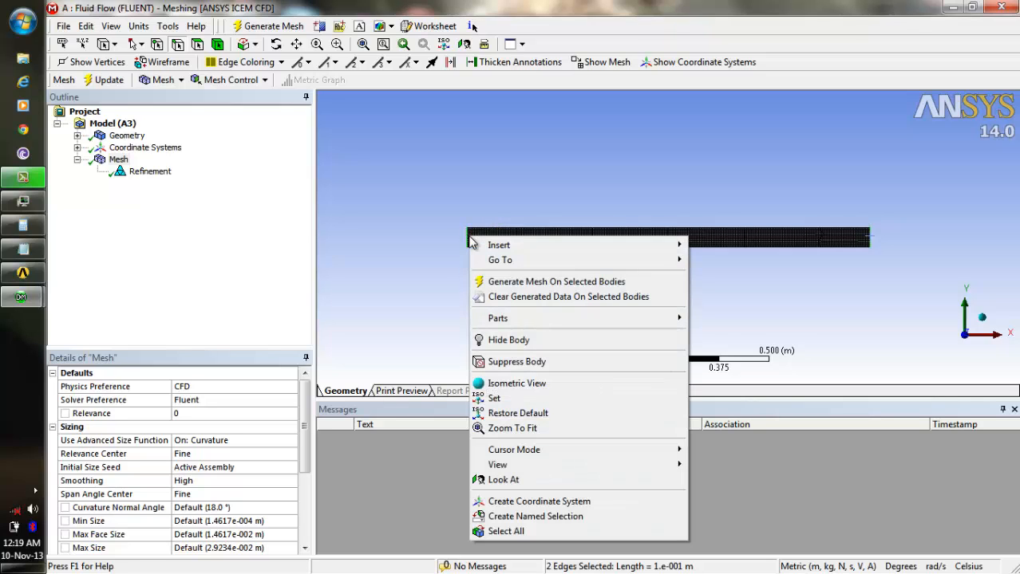
left_click(540, 517)
key("BackSpace")
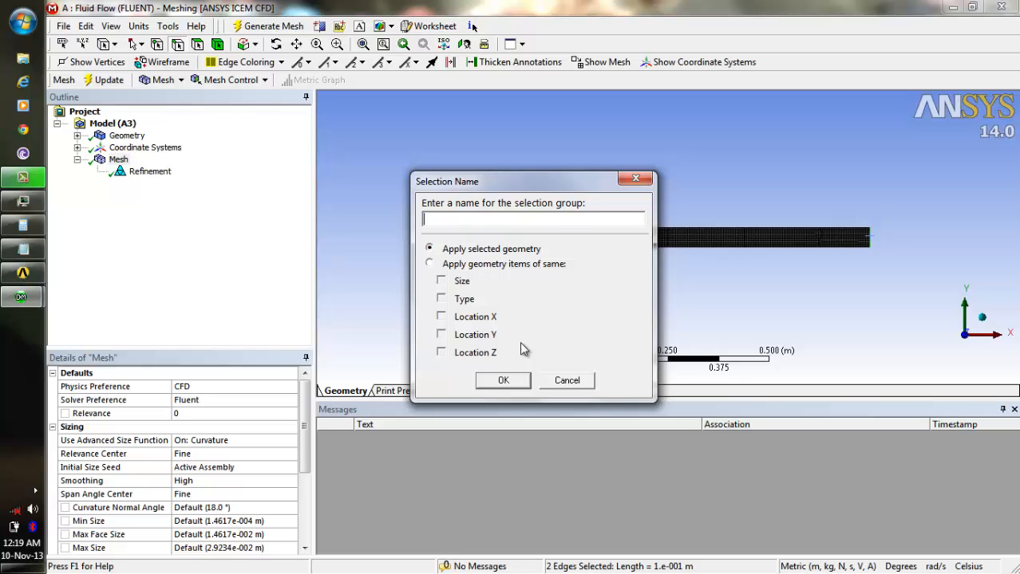
type("zero-heat-flux")
left_click(504, 380)
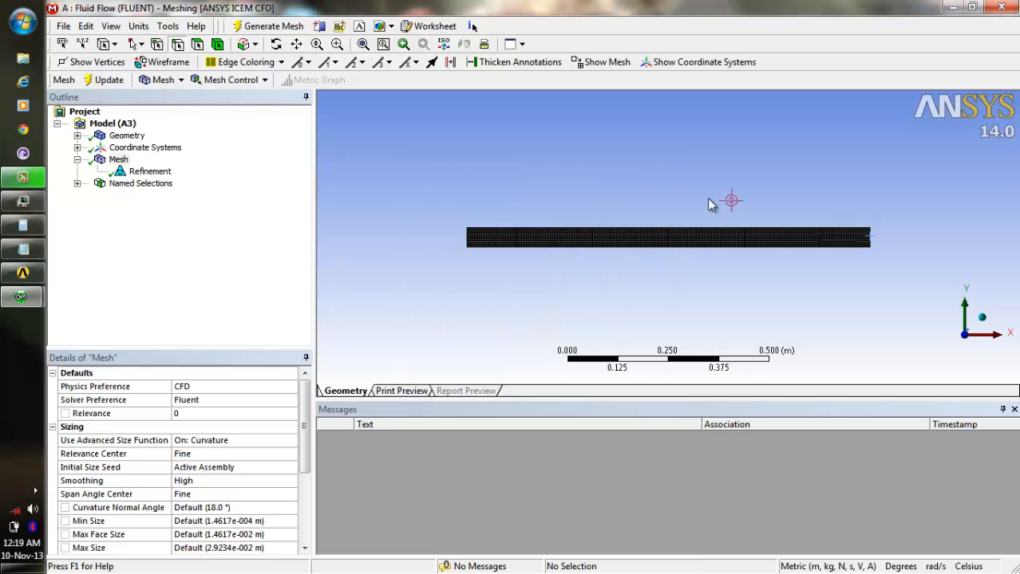
Step: Create a named selection called hot-wall from the rectangle's lower long edge
left_click(691, 248)
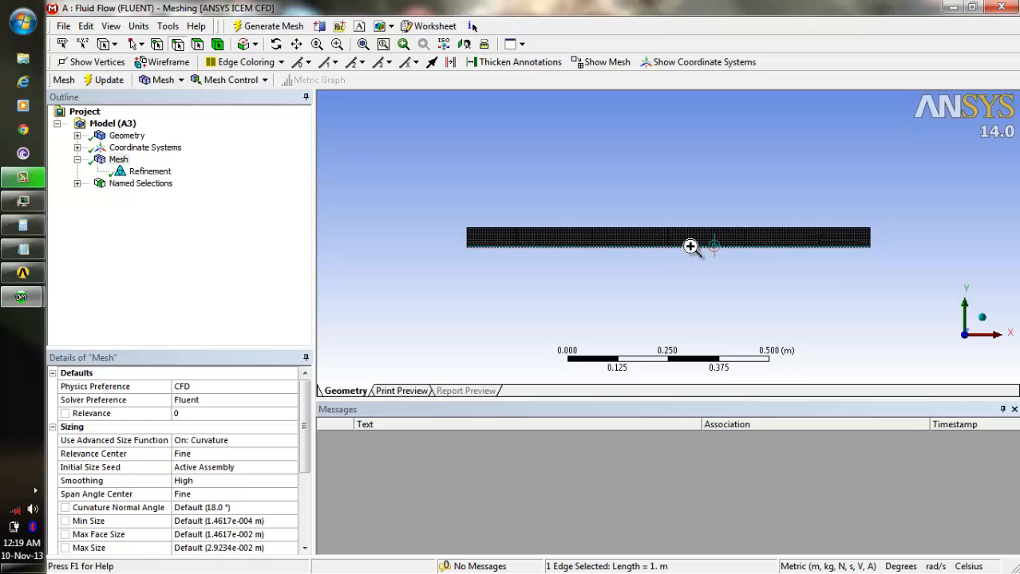
right_click(691, 249)
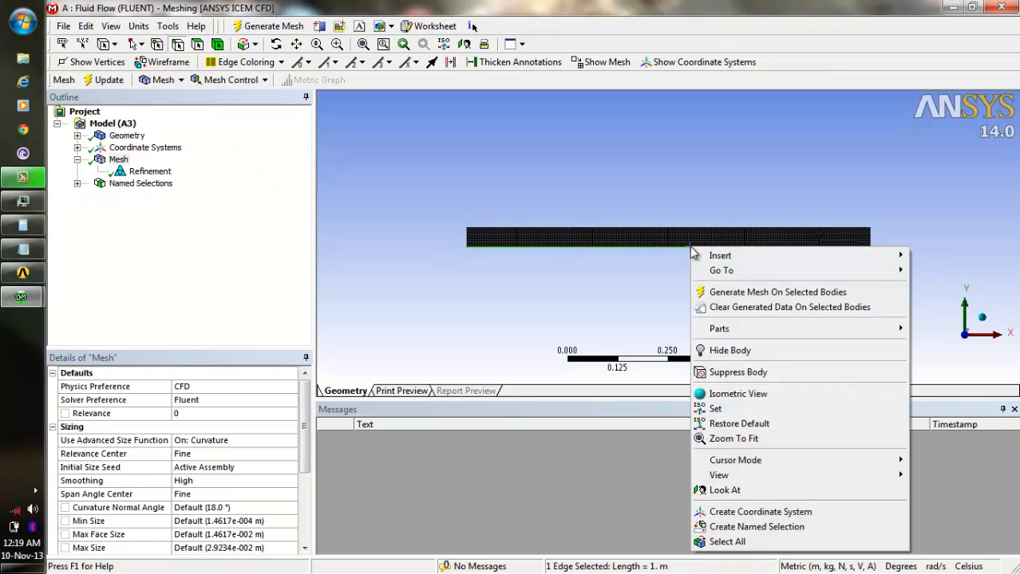
left_click(729, 526)
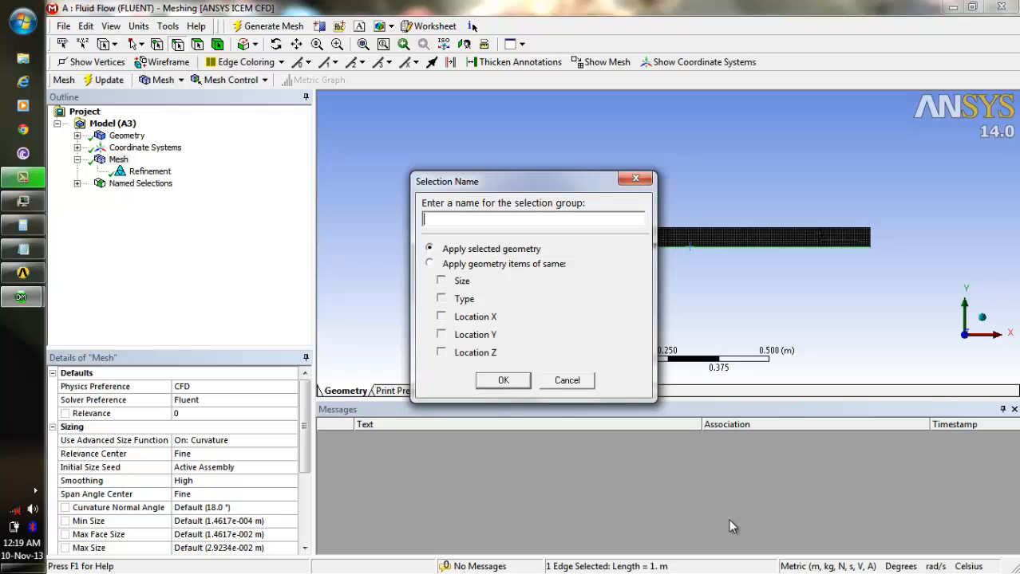
type("hot")
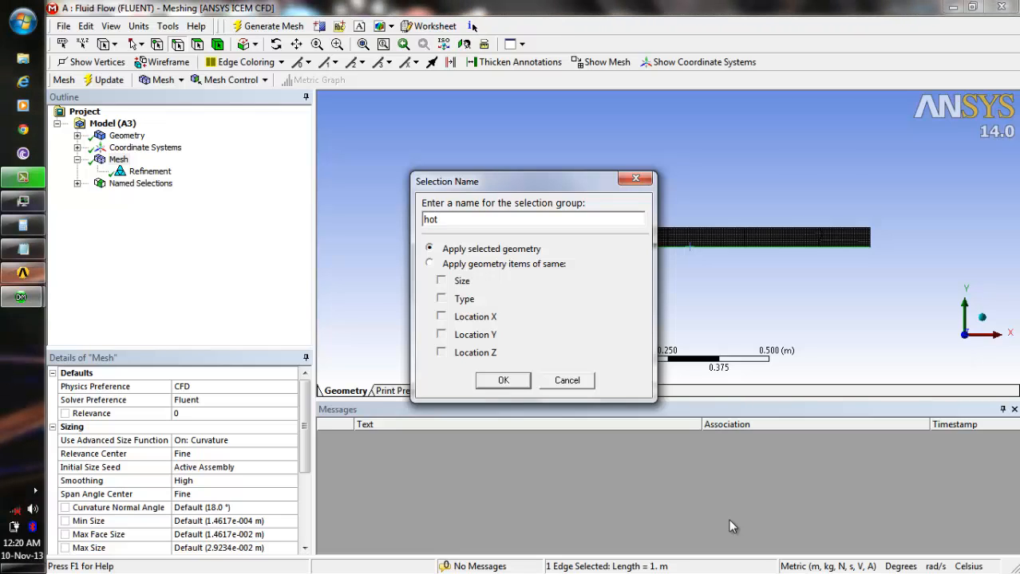
type("-wall")
left_click(503, 381)
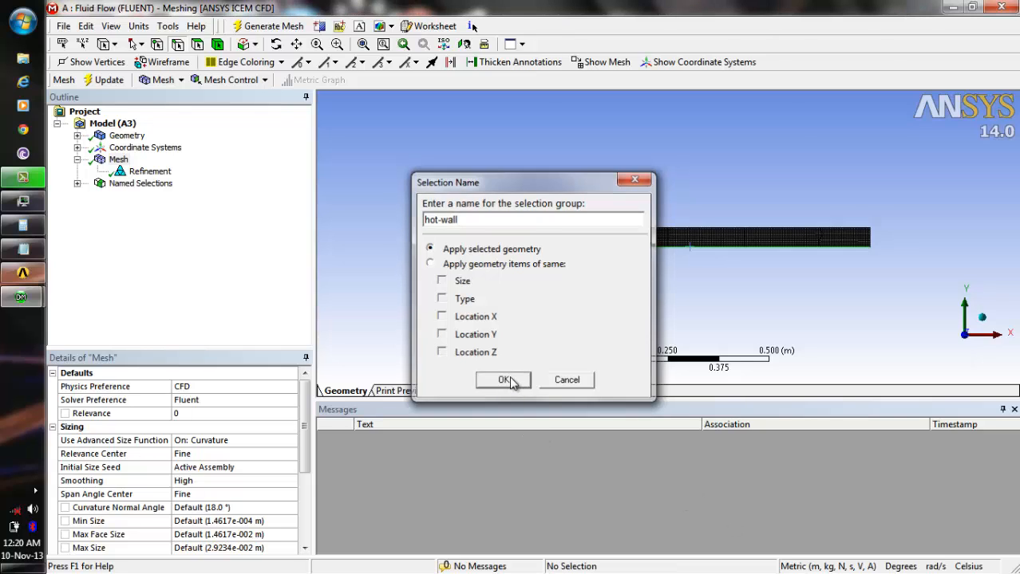
Step: Create a named selection called cold-wall from the rectangle's upper long edge
left_click(682, 229)
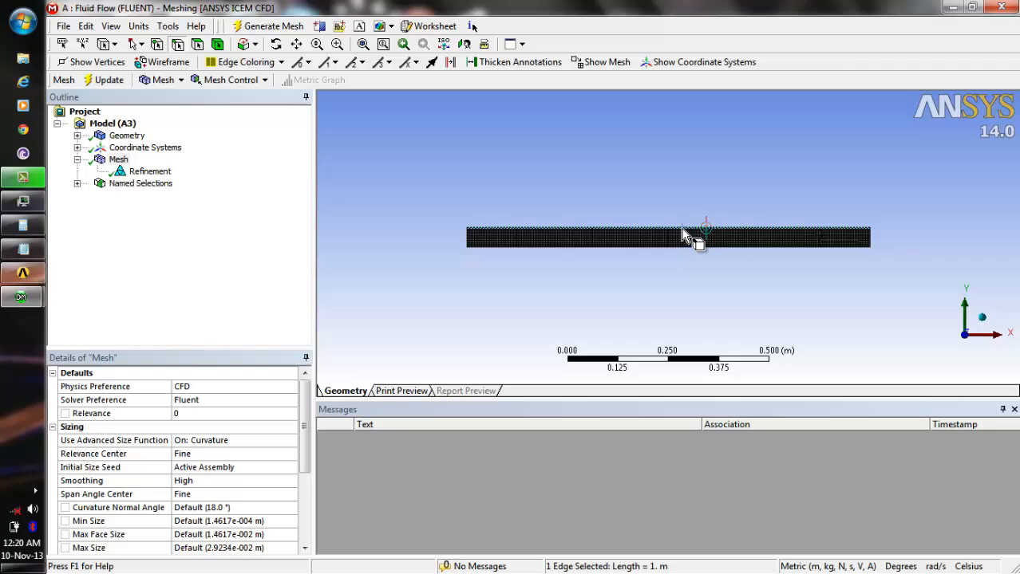
right_click(682, 230)
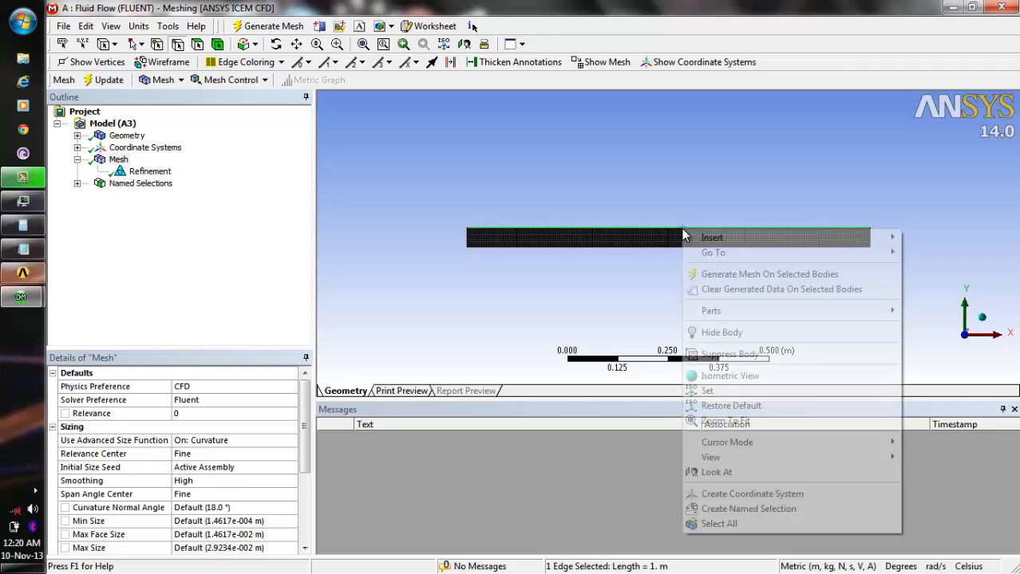
left_click(750, 509)
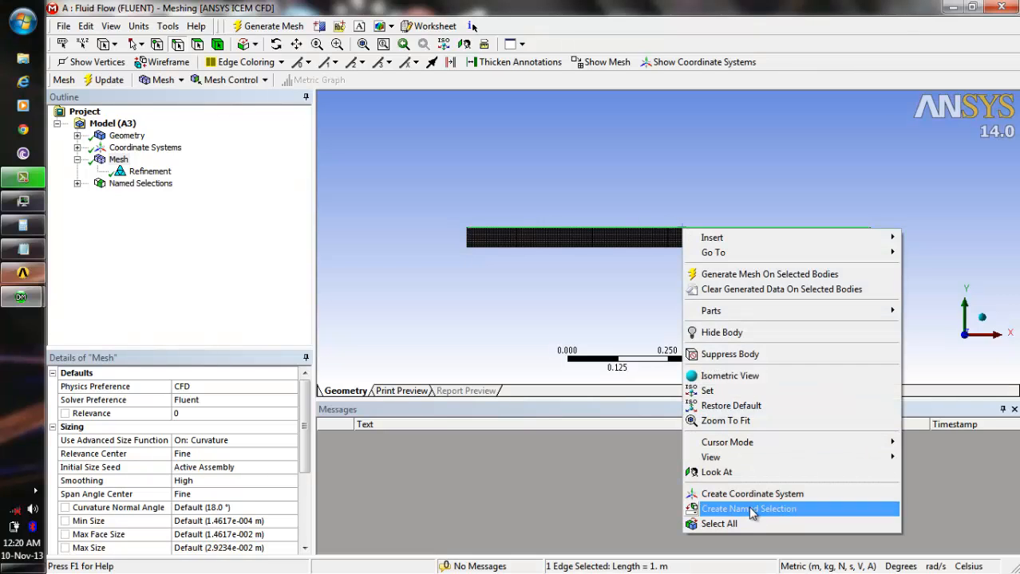
type("col")
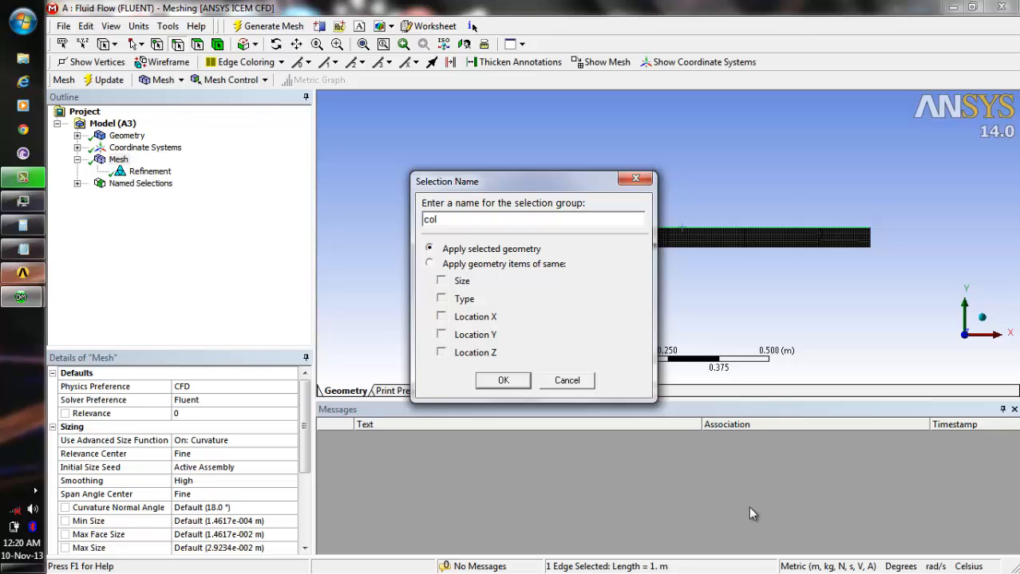
type("d-wall")
left_click(519, 381)
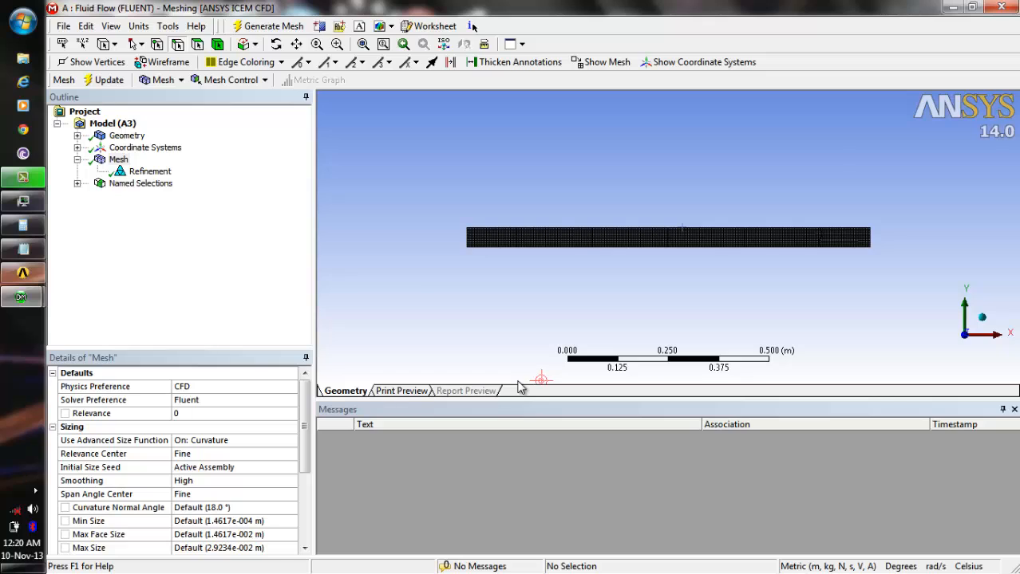
Step: Save the project from Meshing, then switch to Workbench and update the project with the finished mesh
left_click(56, 27)
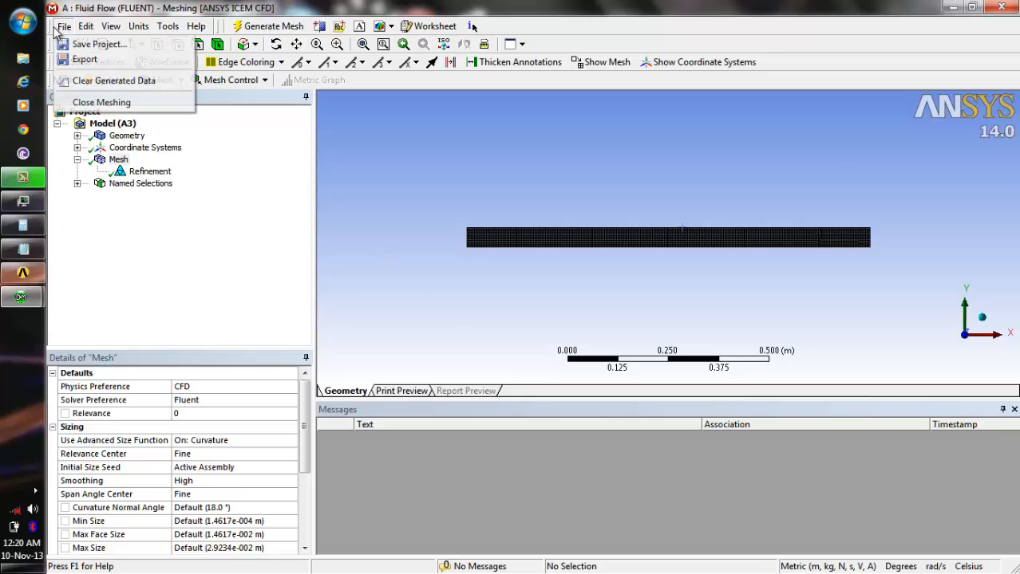
left_click(99, 47)
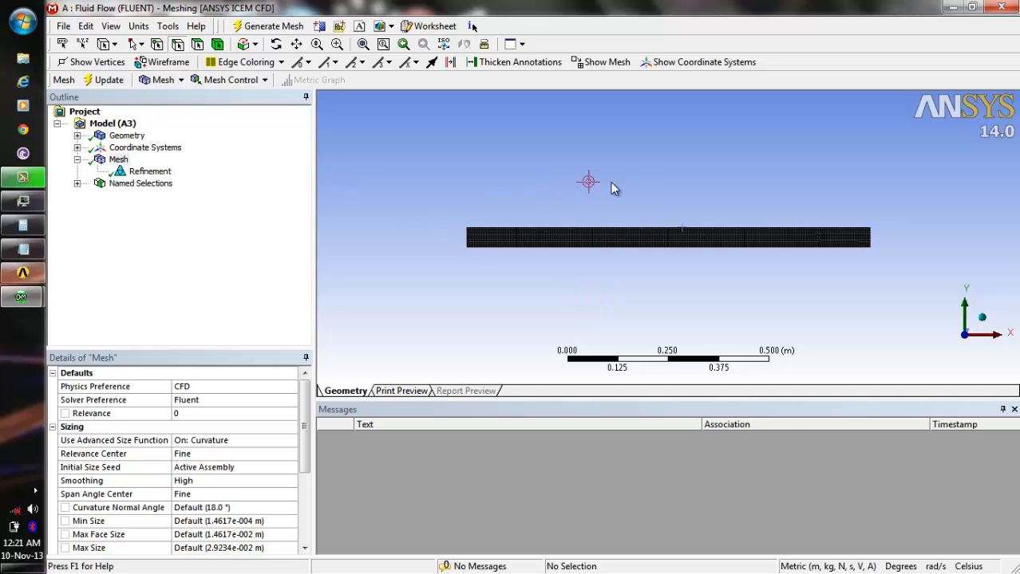
left_click(954, 9)
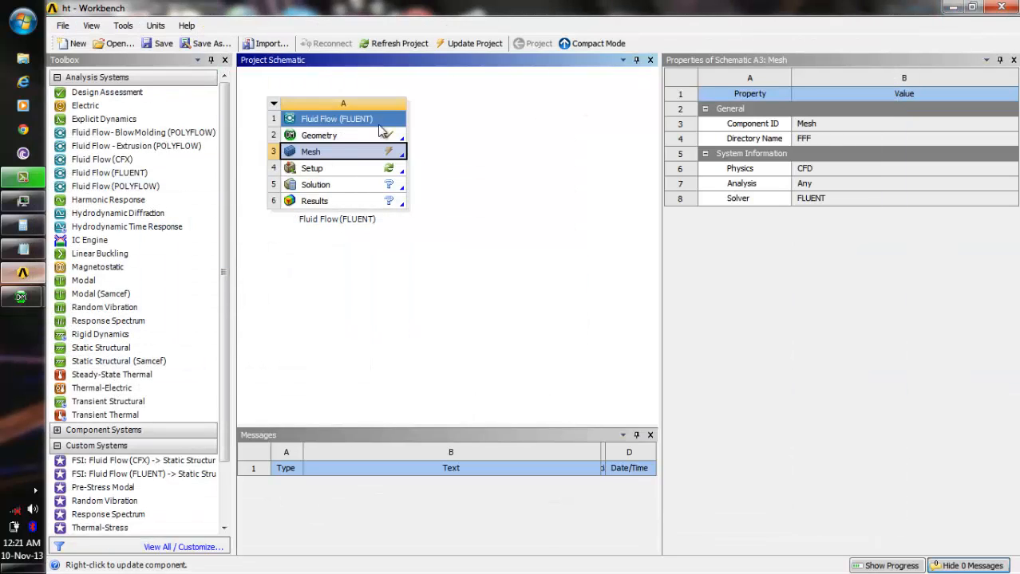
left_click(484, 46)
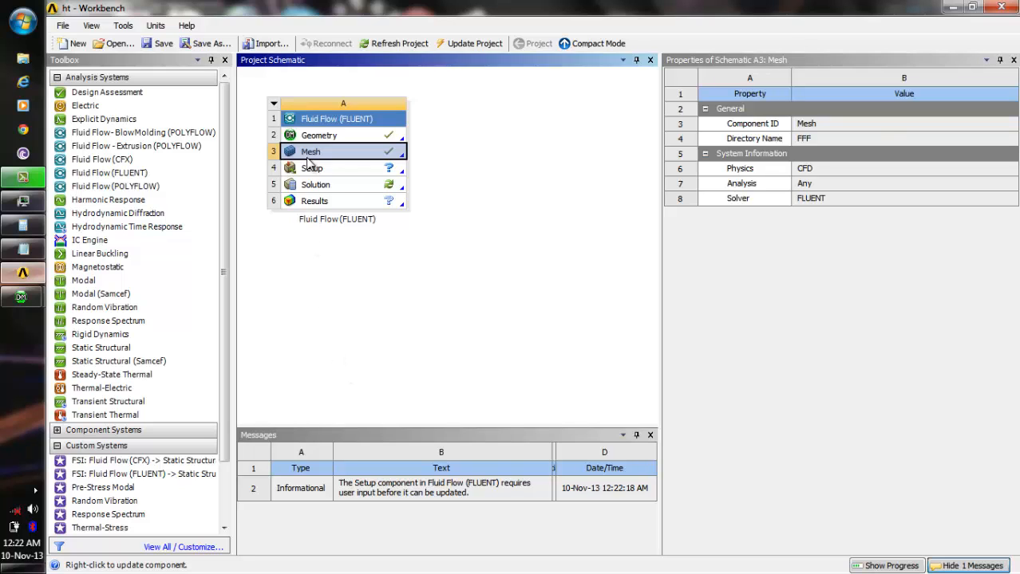
Step: Open the Fluid Flow system's Setup cell in FLUENT with Double Precision enabled, and dismiss the solver note
double_click(310, 170)
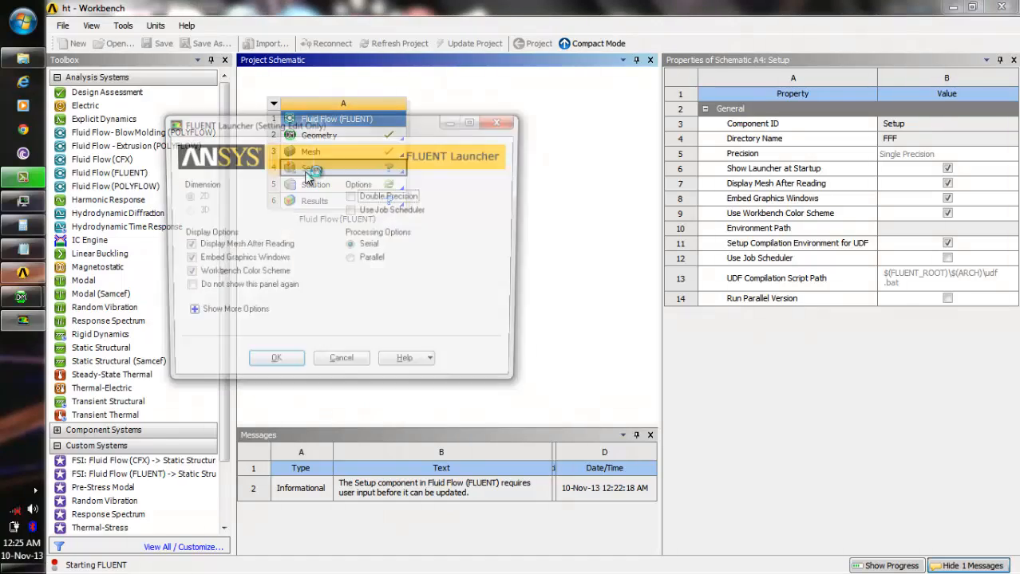
left_click(351, 196)
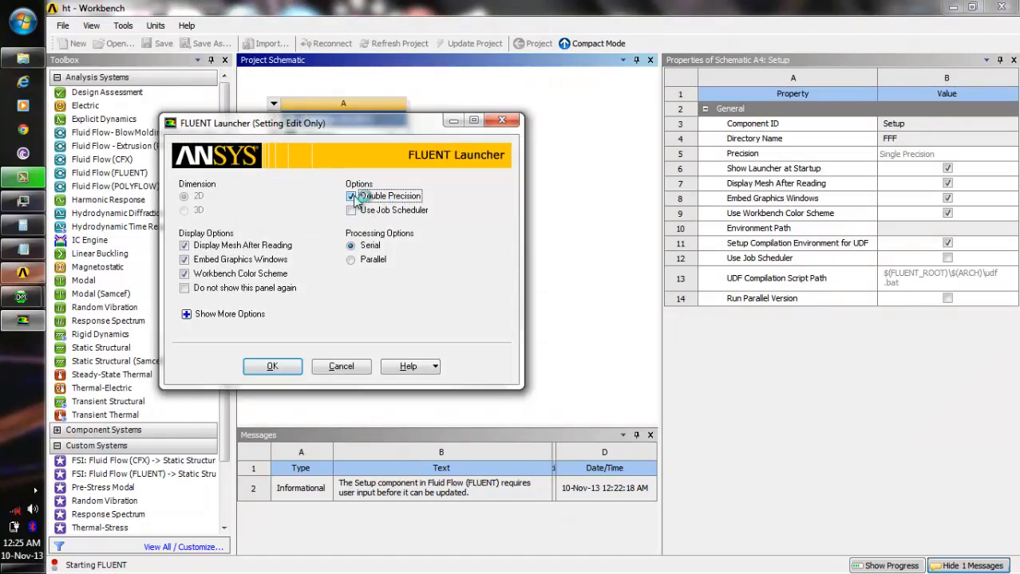
left_click(272, 366)
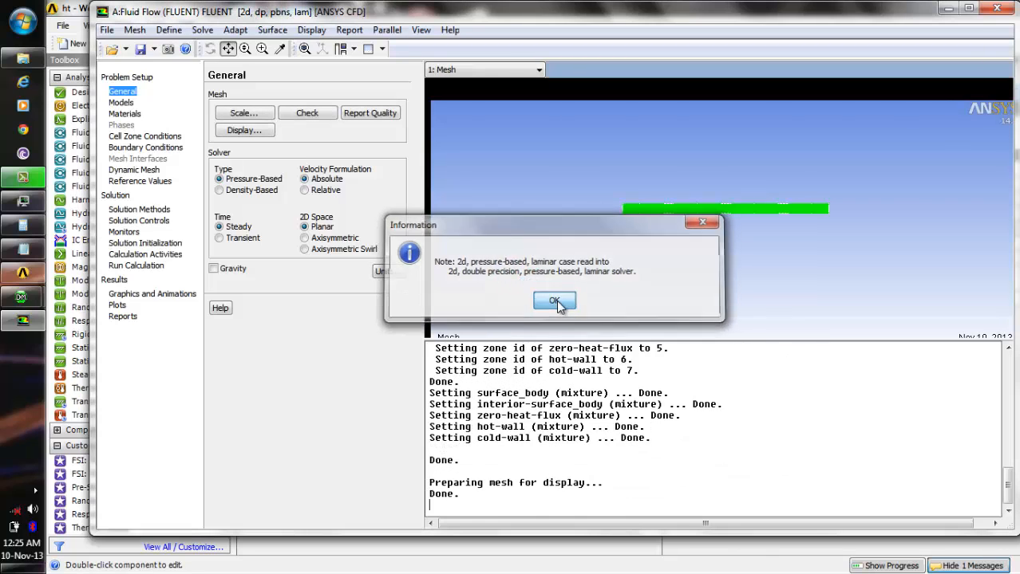
left_click(556, 303)
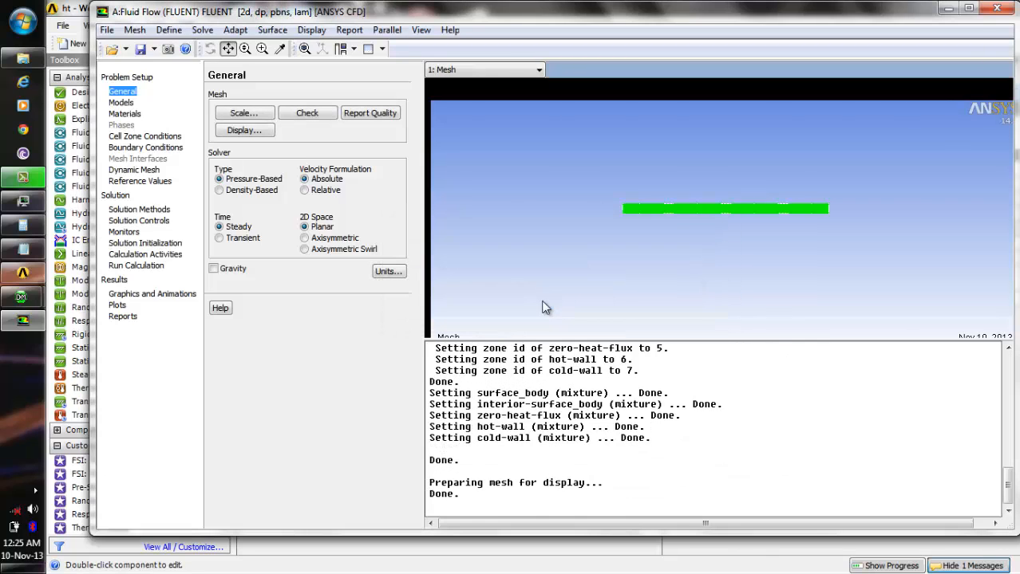
Step: Enable gravity with a Y gravitational acceleration of -9.81 m/s2 in the general problem setup
left_click(213, 270)
left_click(269, 323)
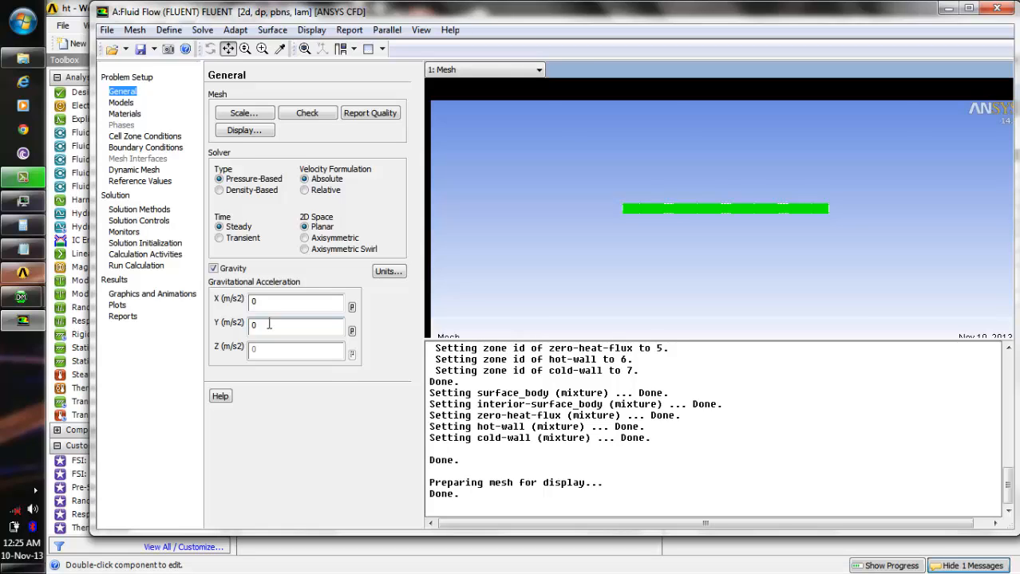
left_click(264, 311)
left_click(262, 325)
type("-9.81")
Step: Turn on the Energy Equation among the problem's models
left_click(121, 103)
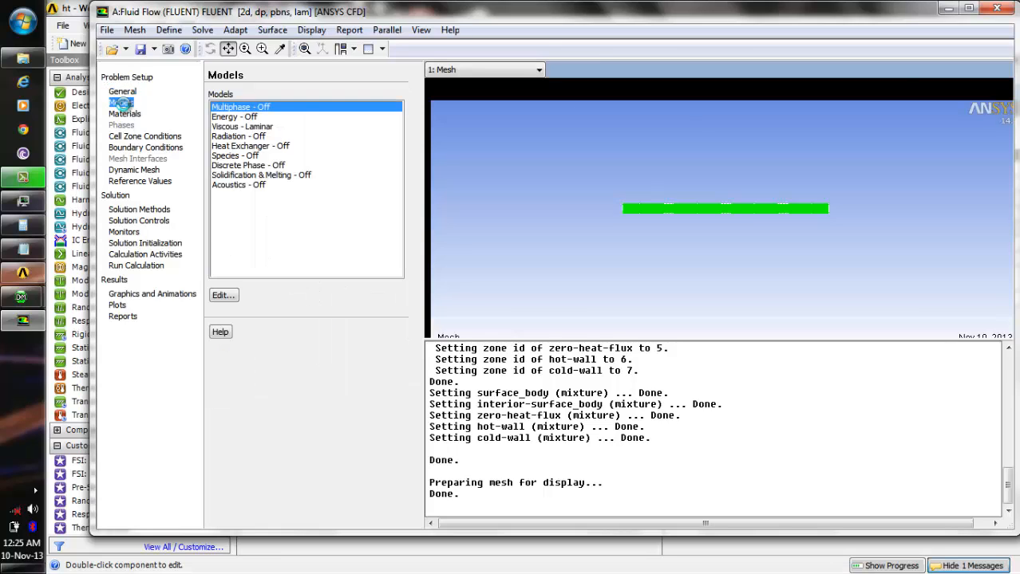
left_click(256, 128)
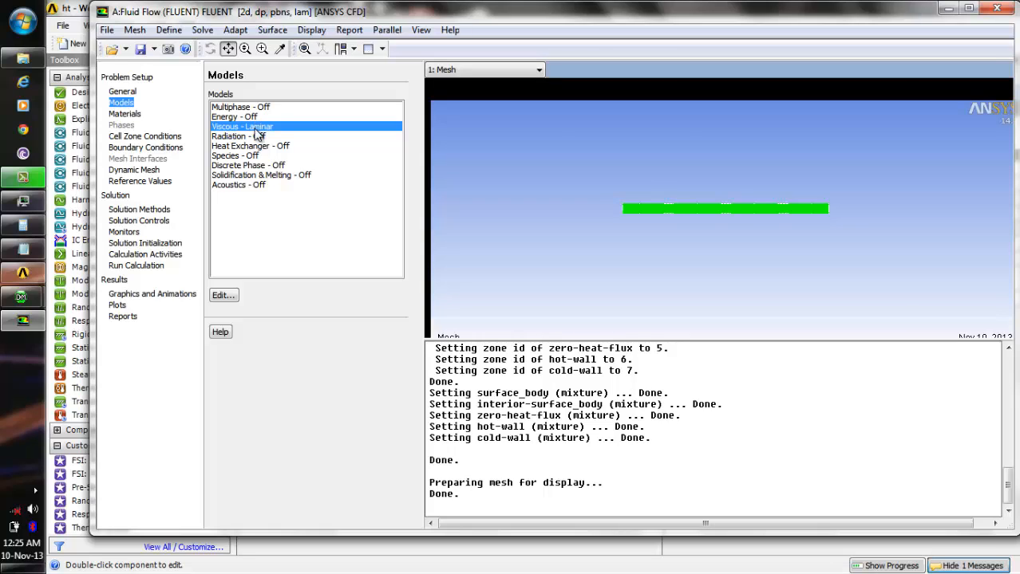
double_click(251, 117)
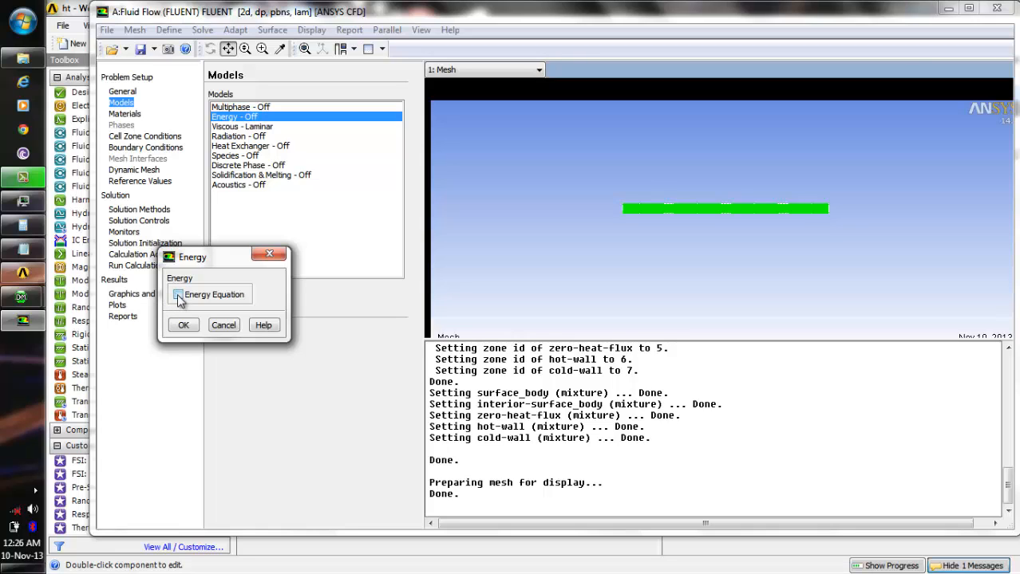
left_click(178, 295)
left_click(182, 327)
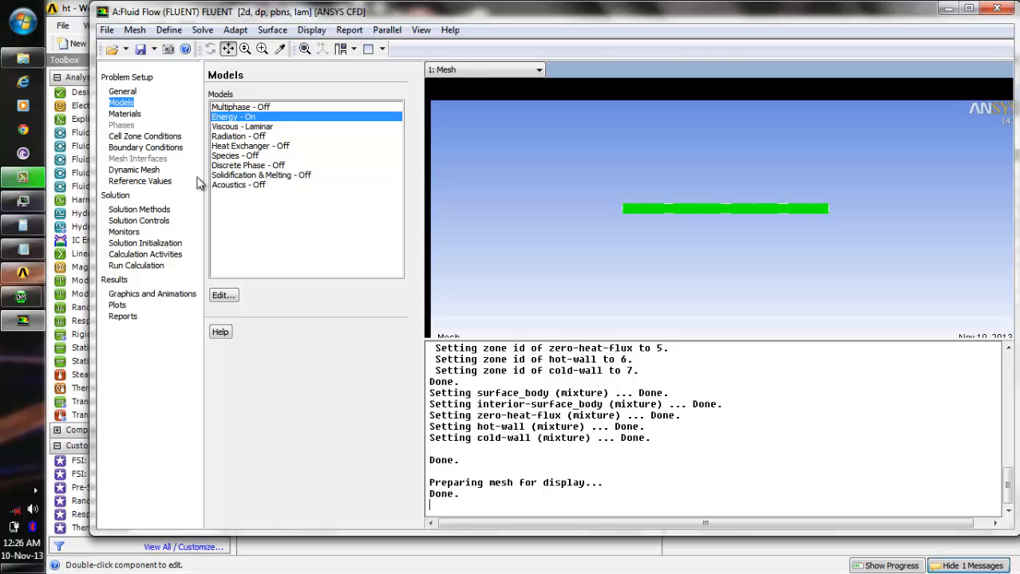
Step: Open the fluid material air for editing and set its density method to boussinesq
left_click(121, 115)
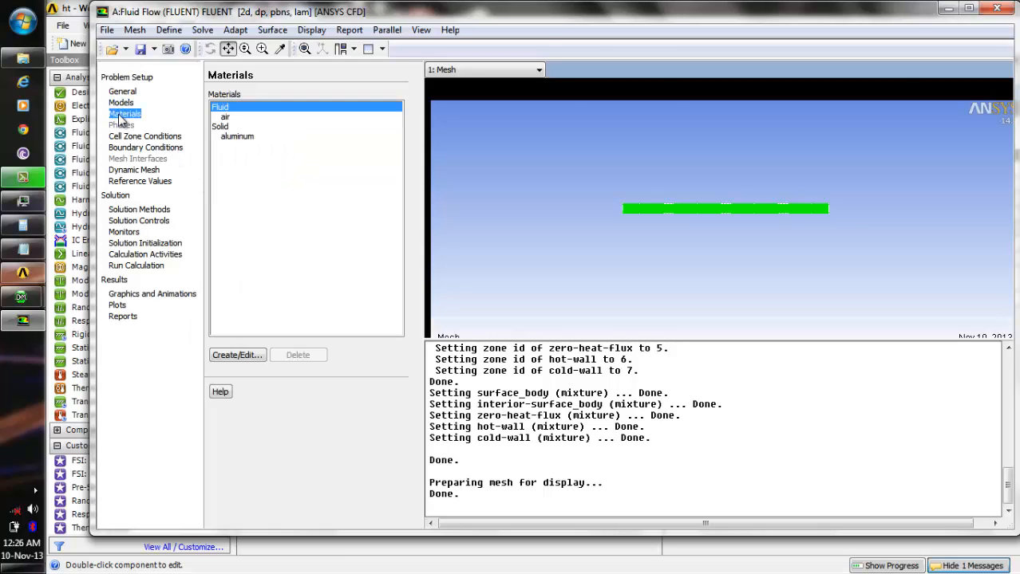
left_click(225, 117)
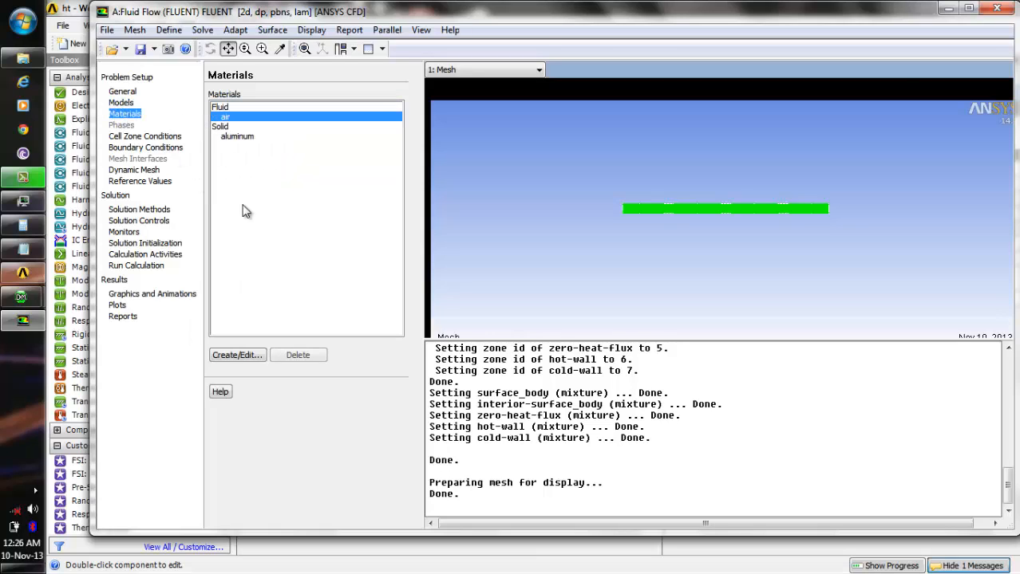
left_click(238, 355)
left_click(328, 328)
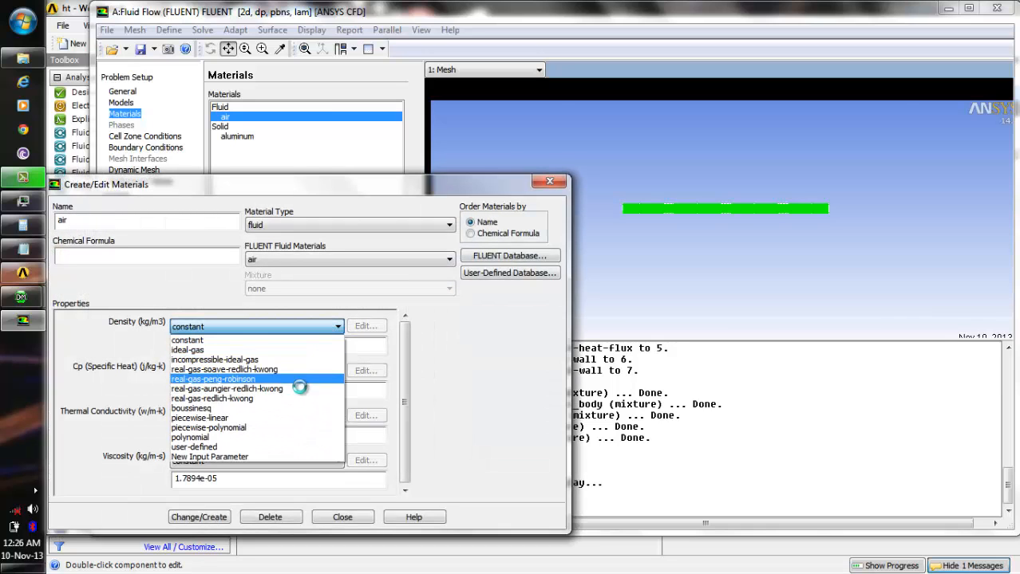
left_click(257, 408)
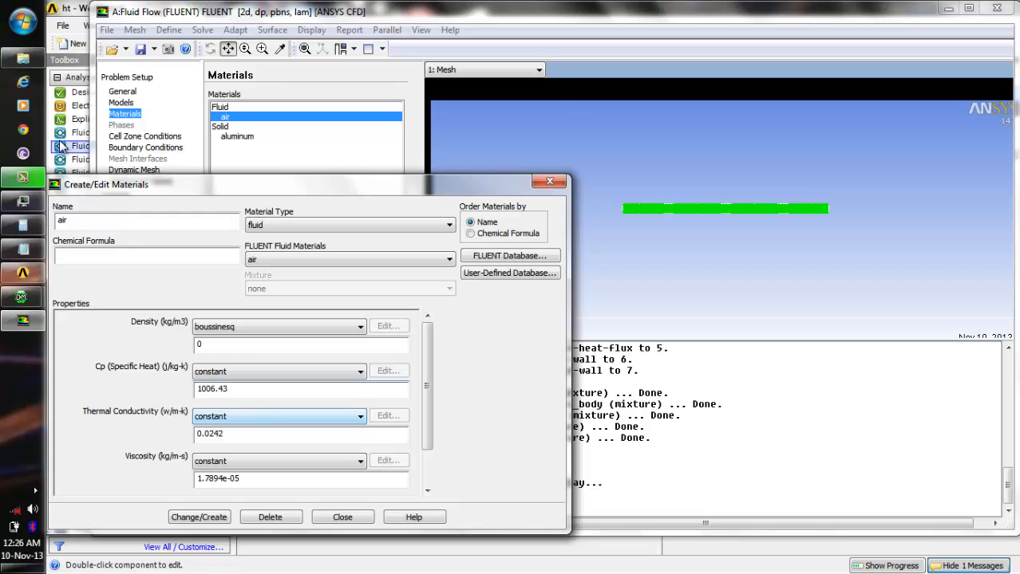
Step: Consult the ht notes in Notepad and set air's Boussinesq density to 1.127 kg/m3
left_click(24, 249)
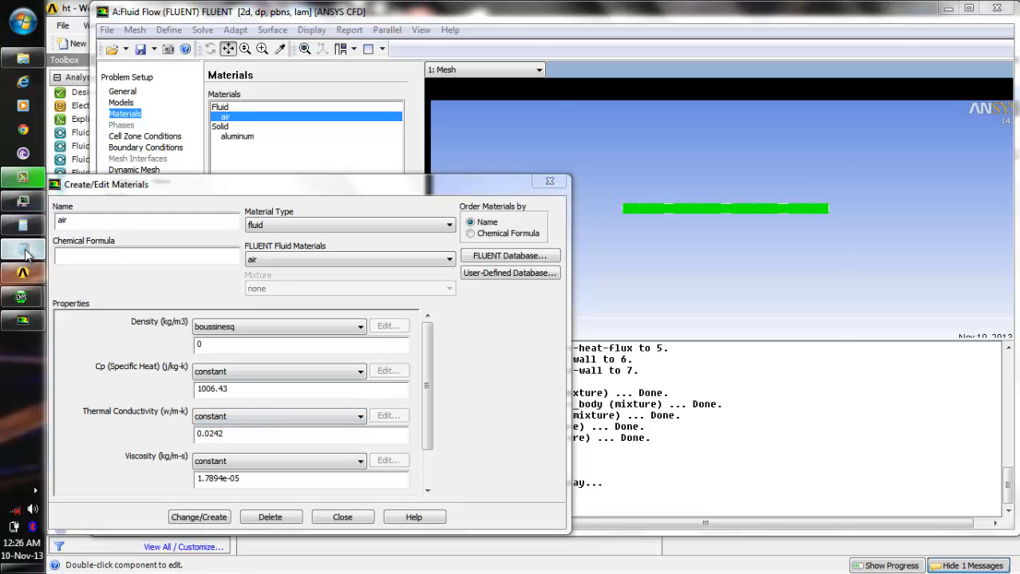
left_click_drag(621, 148, 697, 120)
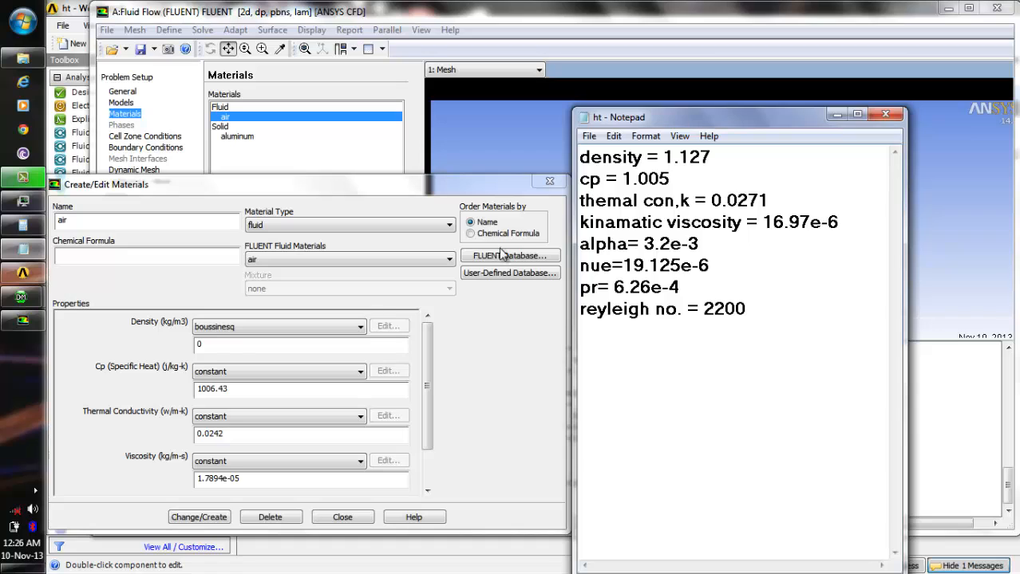
left_click(261, 346)
type("1")
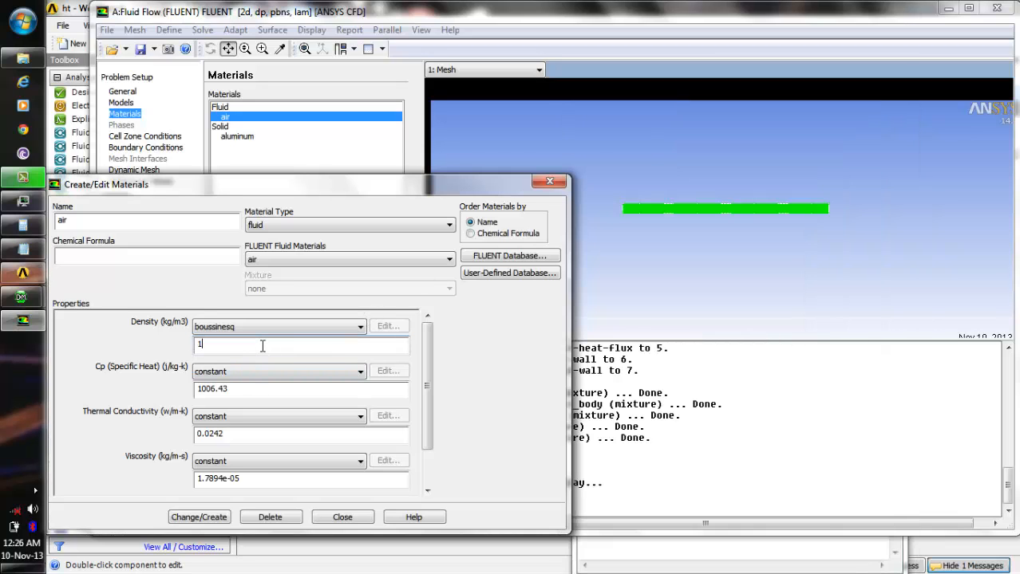
key("Return")
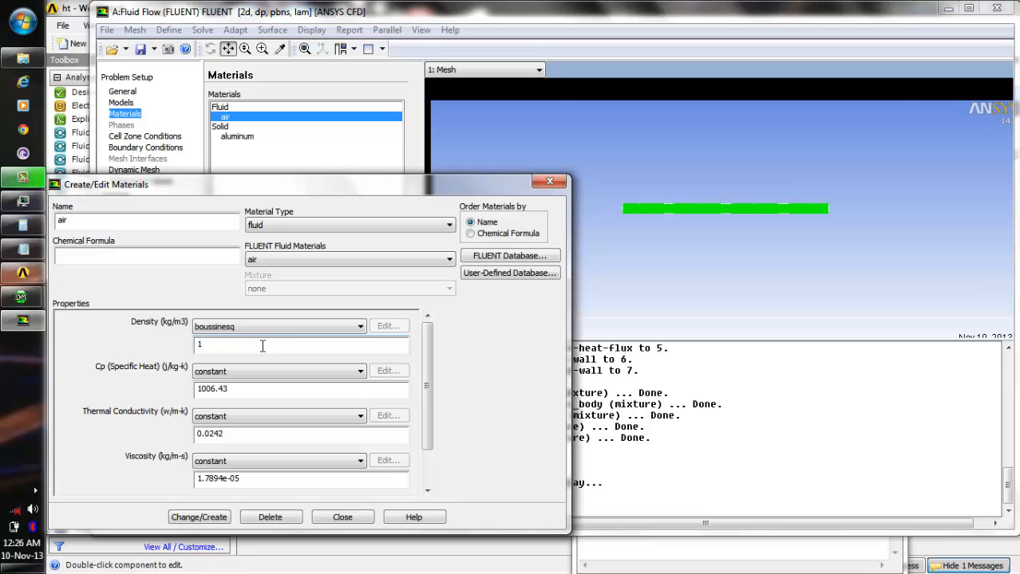
type(".127")
Step: Check the ht notes in Notepad and set air's specific heat Cp to 1005.00 J/kg-K
left_click(32, 253)
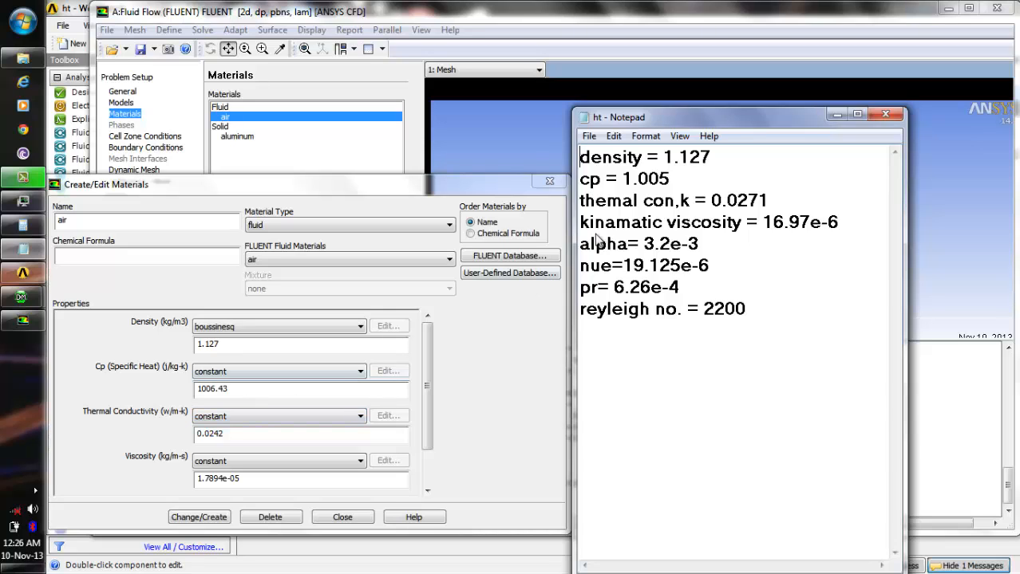
left_click(215, 388)
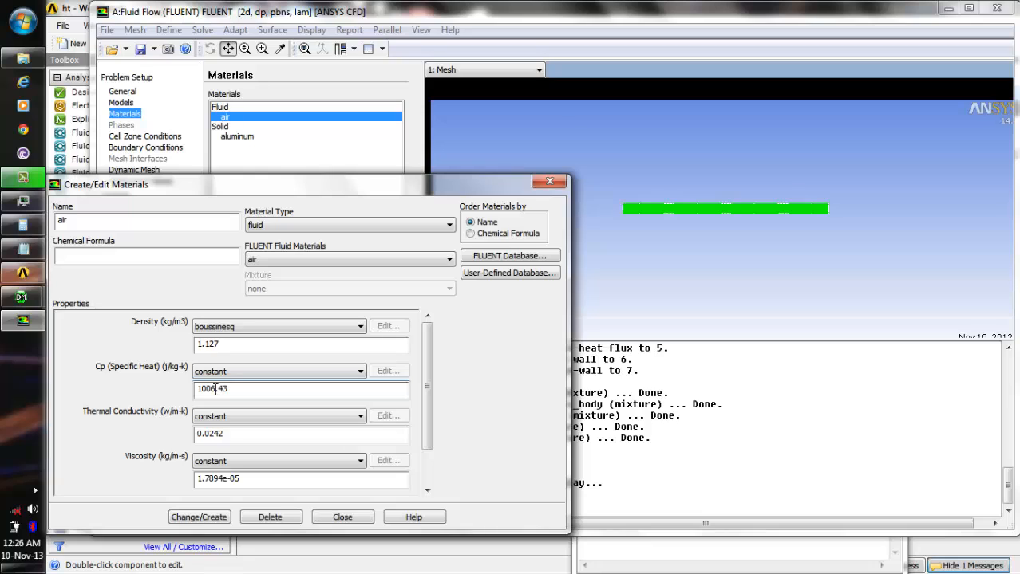
type("5")
key("BackSpace")
key("BackSpace")
type("00")
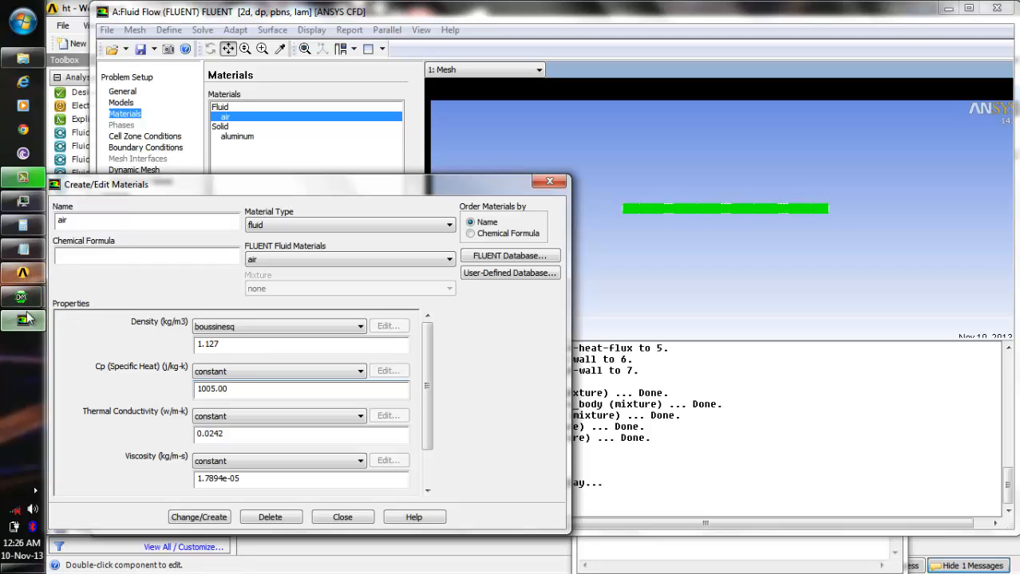
Step: Check the ht notes in Notepad and set air's thermal conductivity to 0.0271 W/m-K
left_click(32, 249)
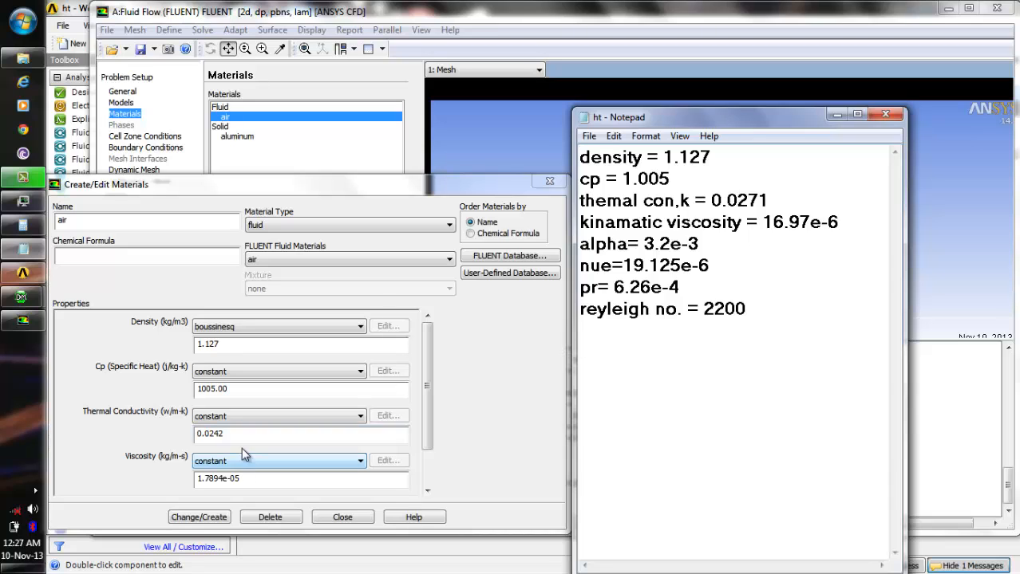
left_click(220, 436)
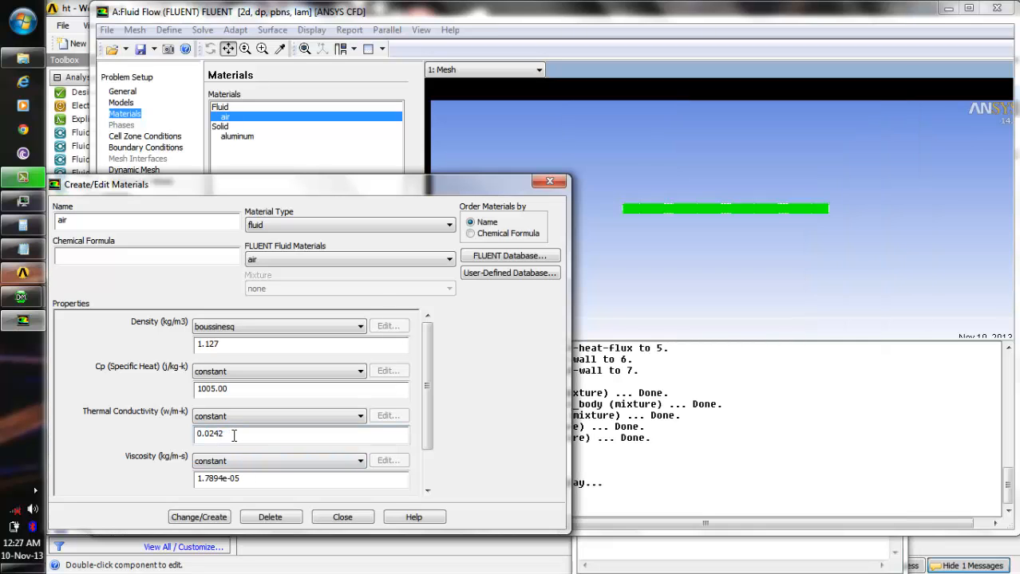
key("BackSpace")
key("BackSpace")
type("71")
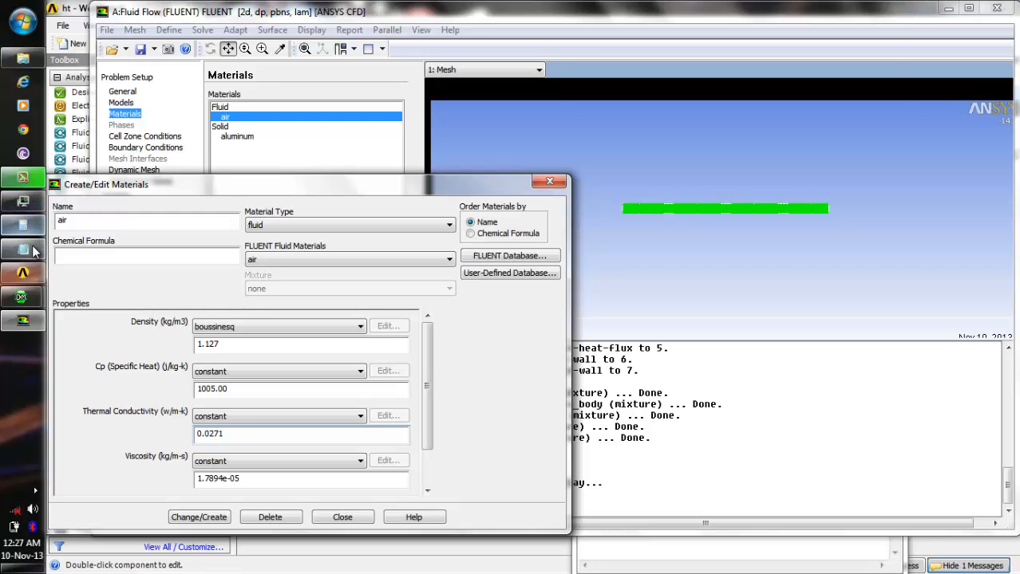
mouse_move(34, 251)
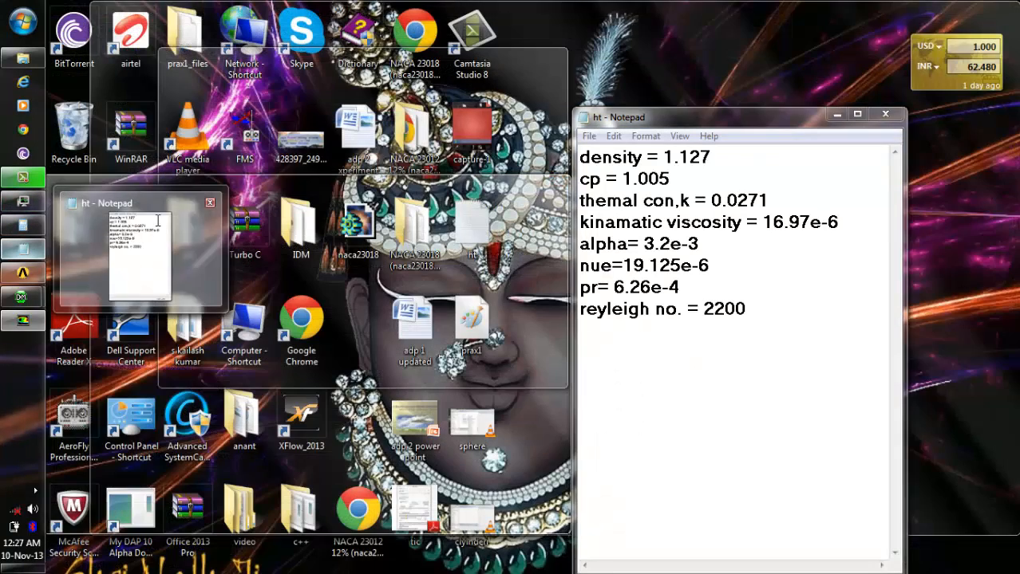
left_click(137, 255)
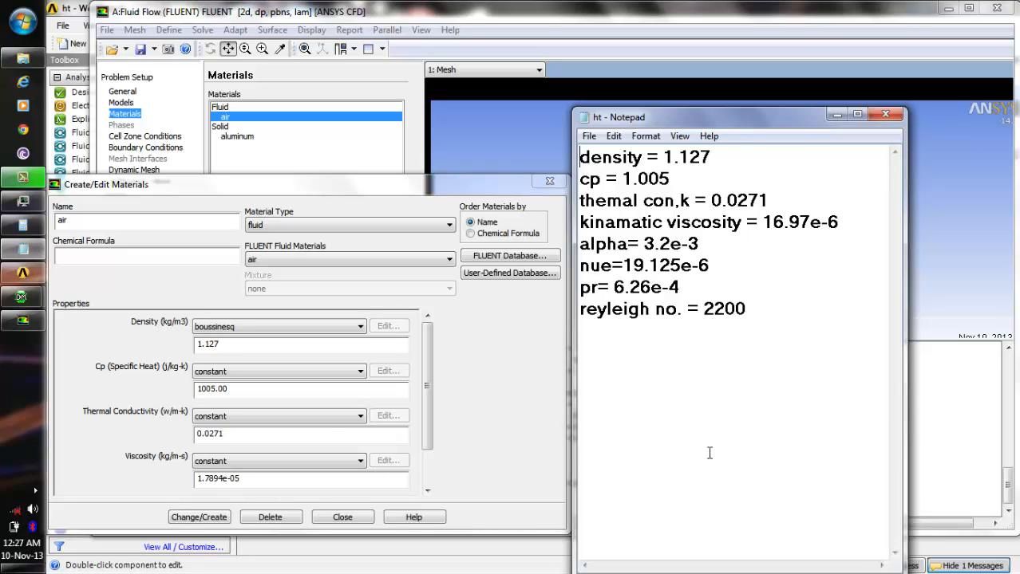
left_click(208, 478)
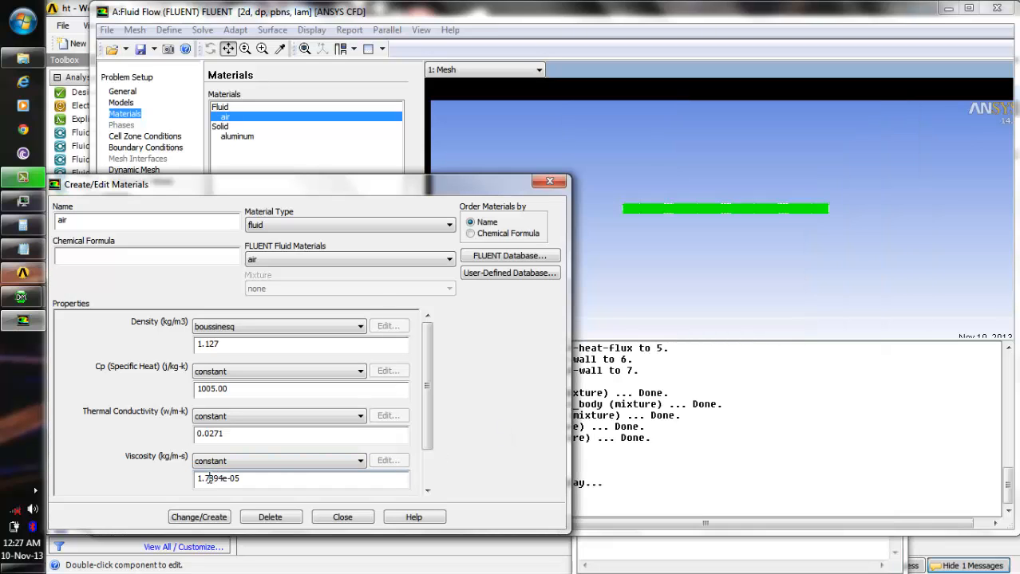
left_click(28, 249)
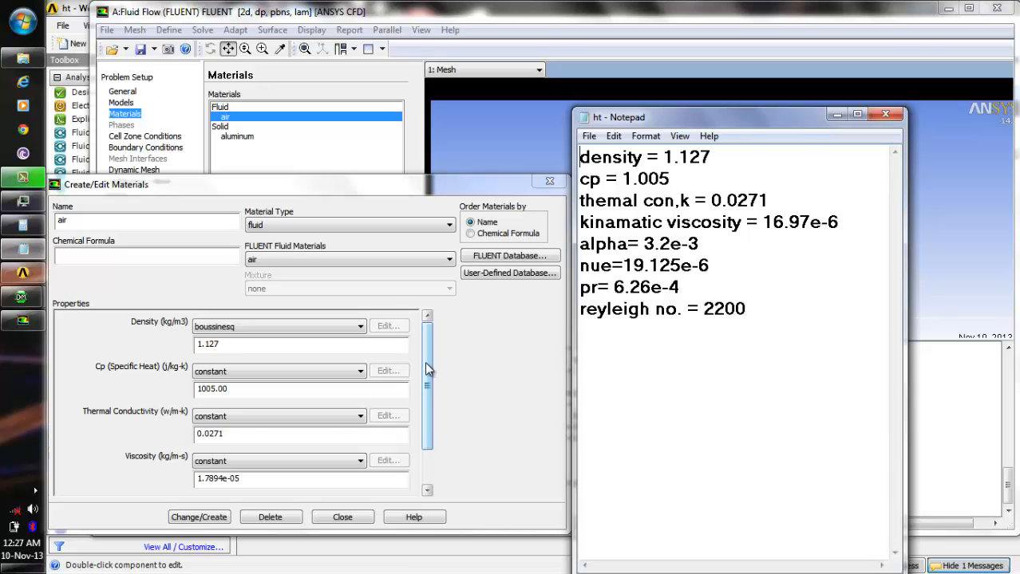
Step: Set air's thermal expansion coefficient to 3.2e-3 1/K, using the alpha value from the ht notes in Notepad
left_click_drag(424, 361, 425, 407)
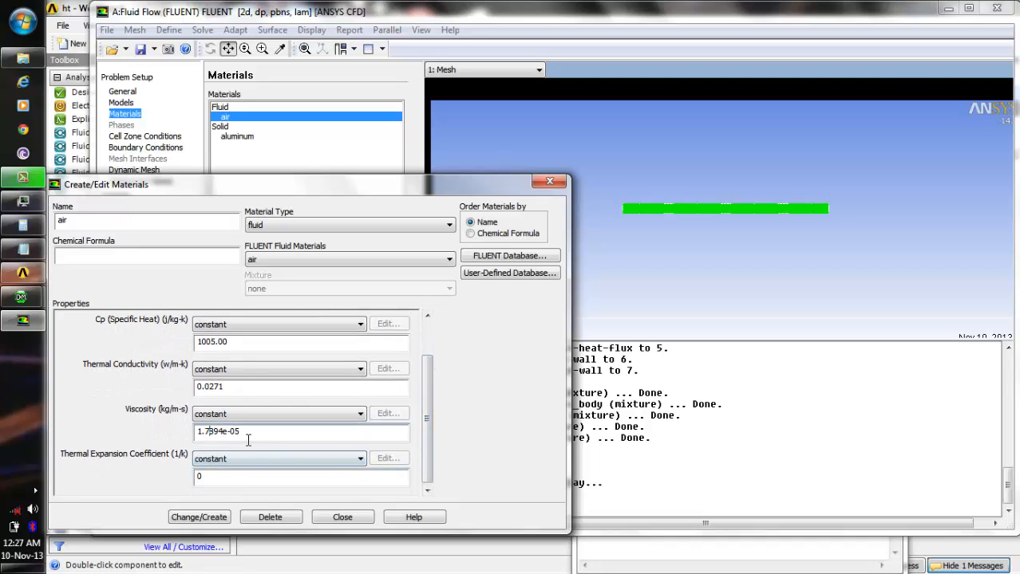
left_click(222, 474)
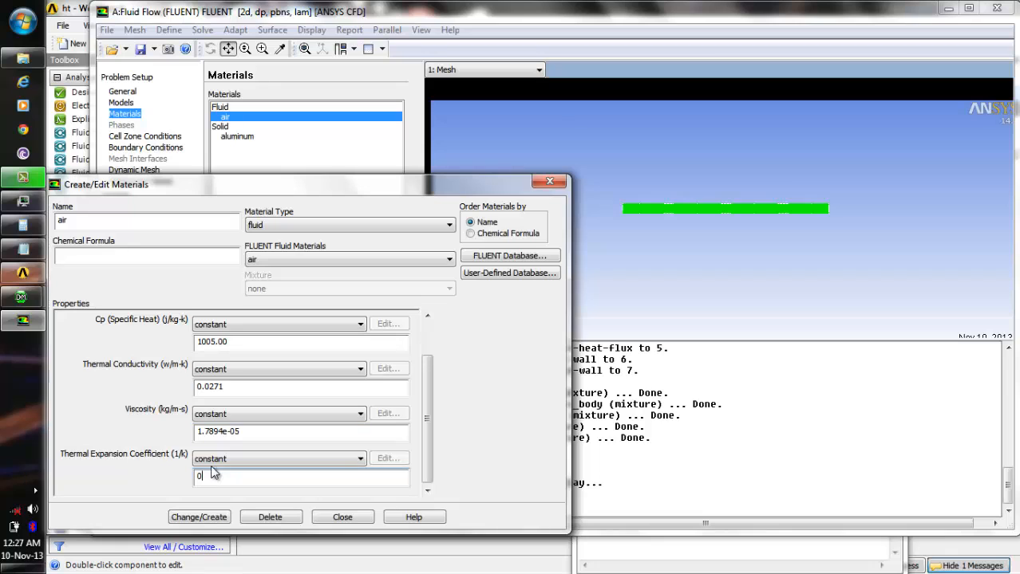
left_click(41, 252)
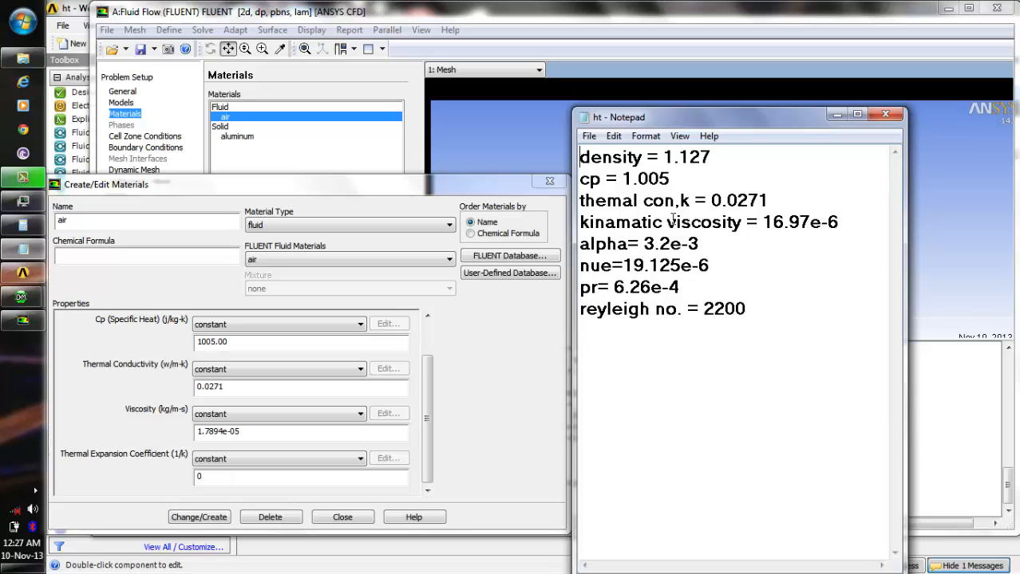
left_click(254, 477)
type("3.2e")
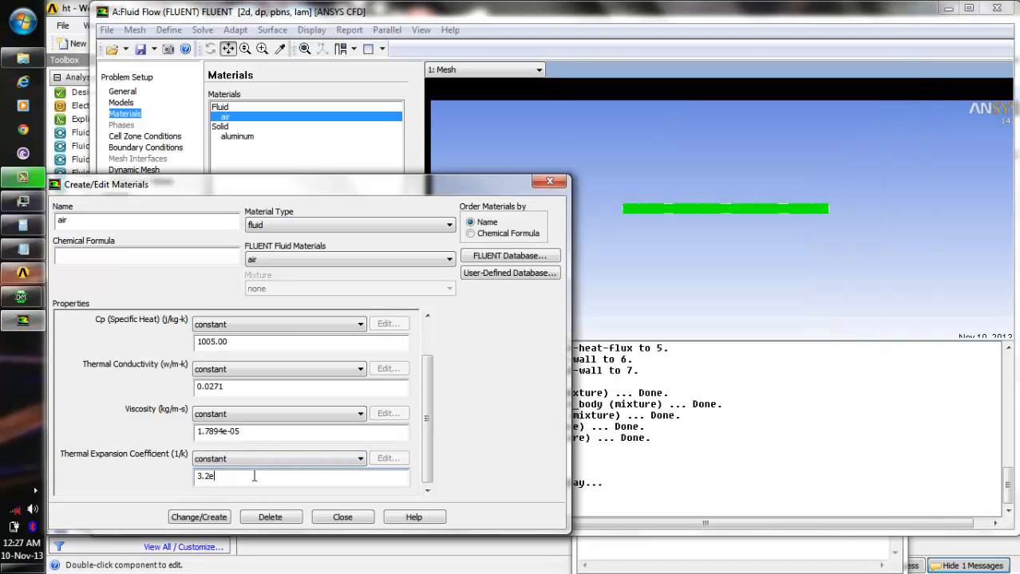
type("-3")
Step: Set air's viscosity to 19.125e-6 kg/m-s from the ht notes in Notepad and apply the changes to the air material
left_click(22, 249)
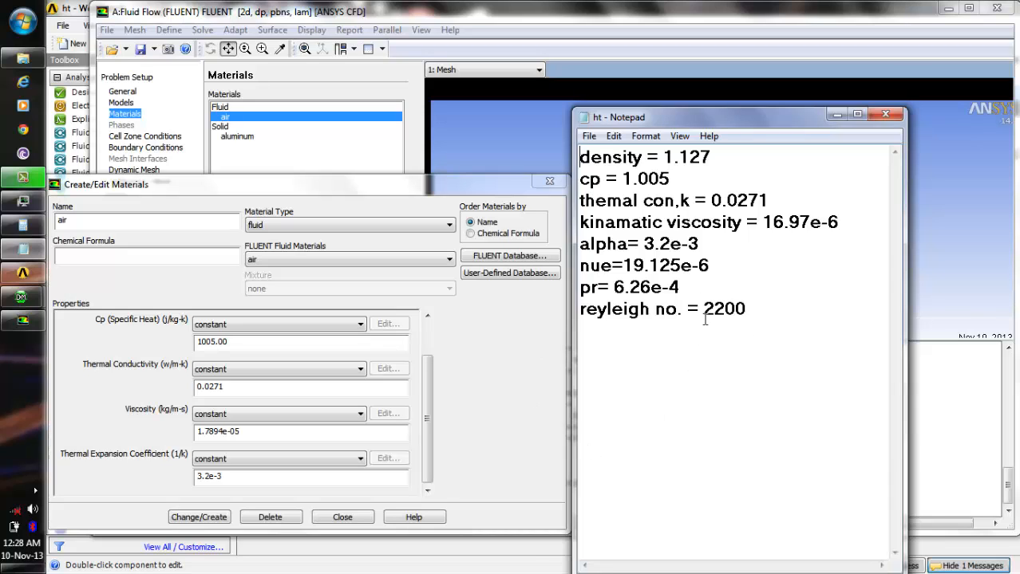
left_click(210, 433)
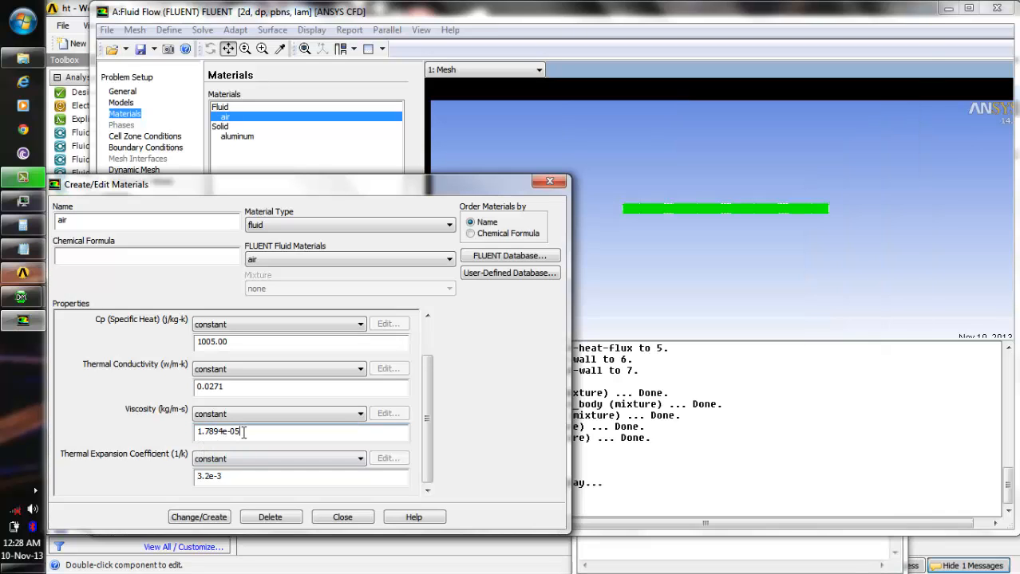
key("BackSpace")
key("BackSpace")
key("BackSpace")
key("BackSpace")
key("BackSpace")
key("BackSpace")
key("BackSpace")
key("BackSpace")
key("BackSpace")
key("BackSpace")
type("19.")
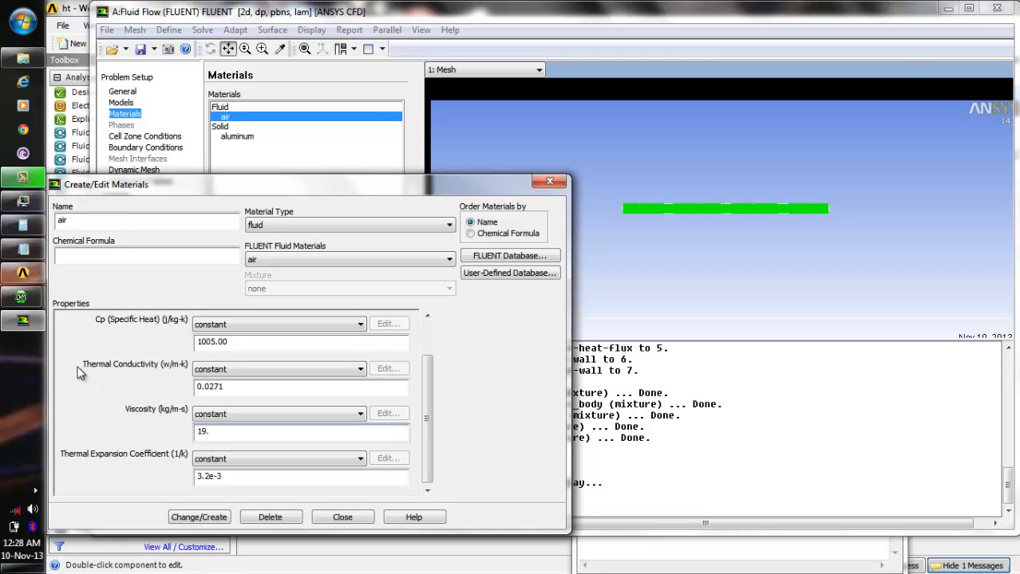
left_click(32, 251)
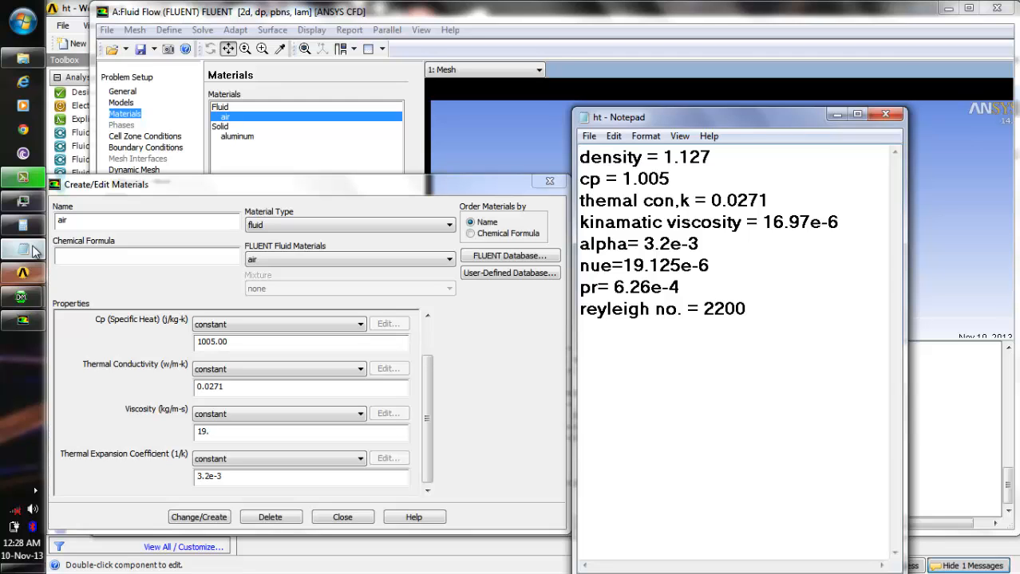
left_click(32, 252)
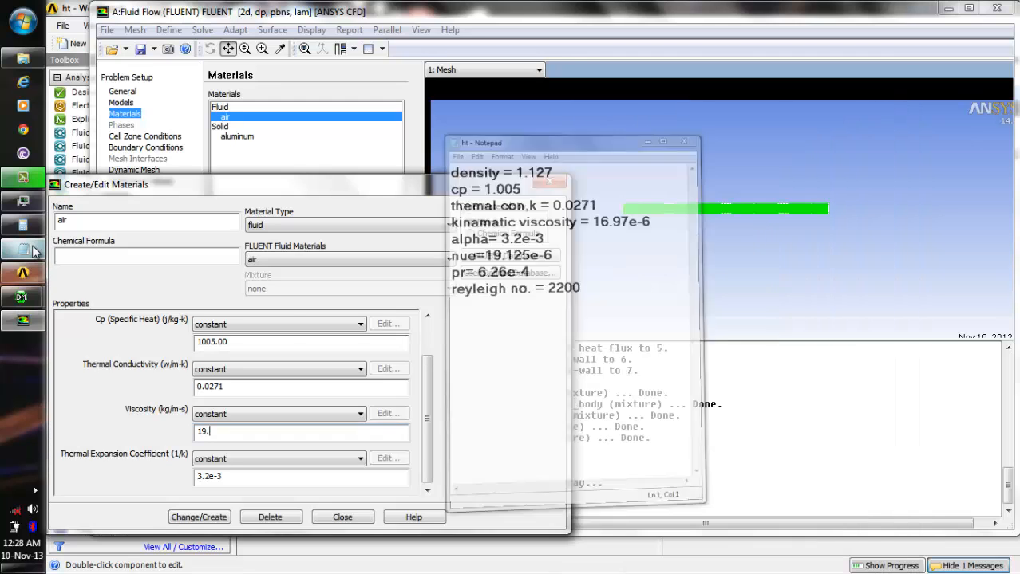
type("125e-6")
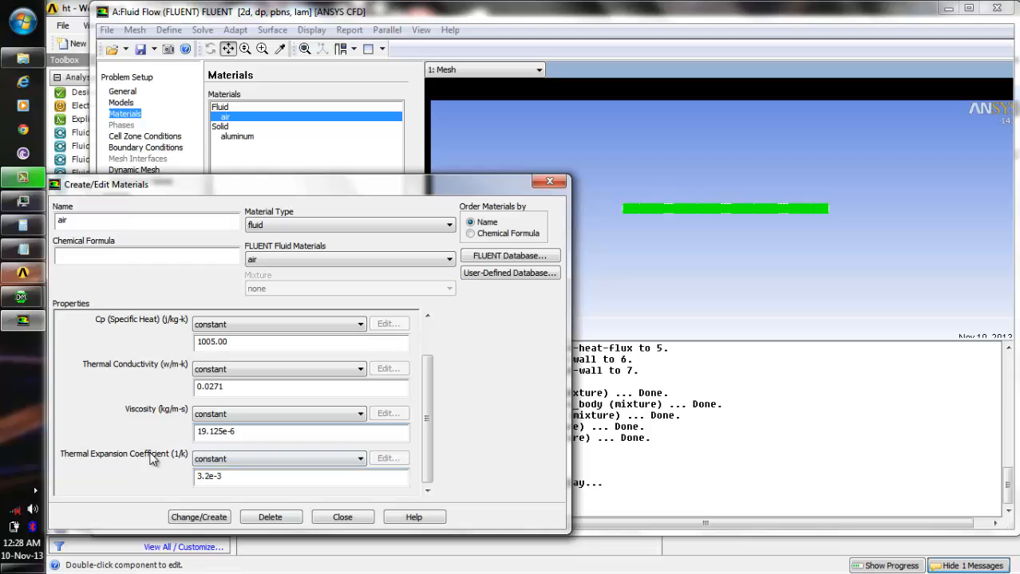
left_click(206, 435)
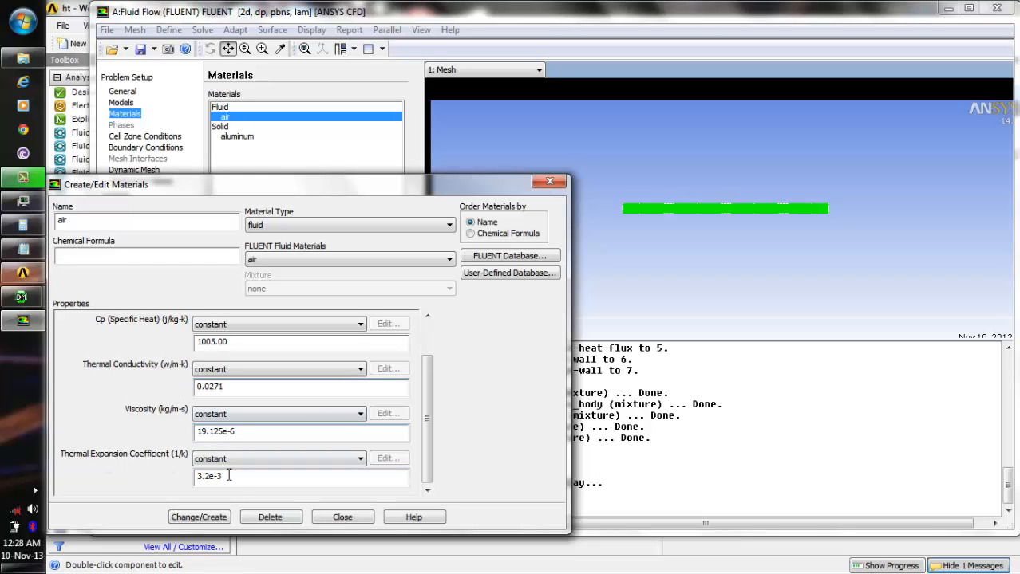
left_click(214, 518)
left_click(199, 518)
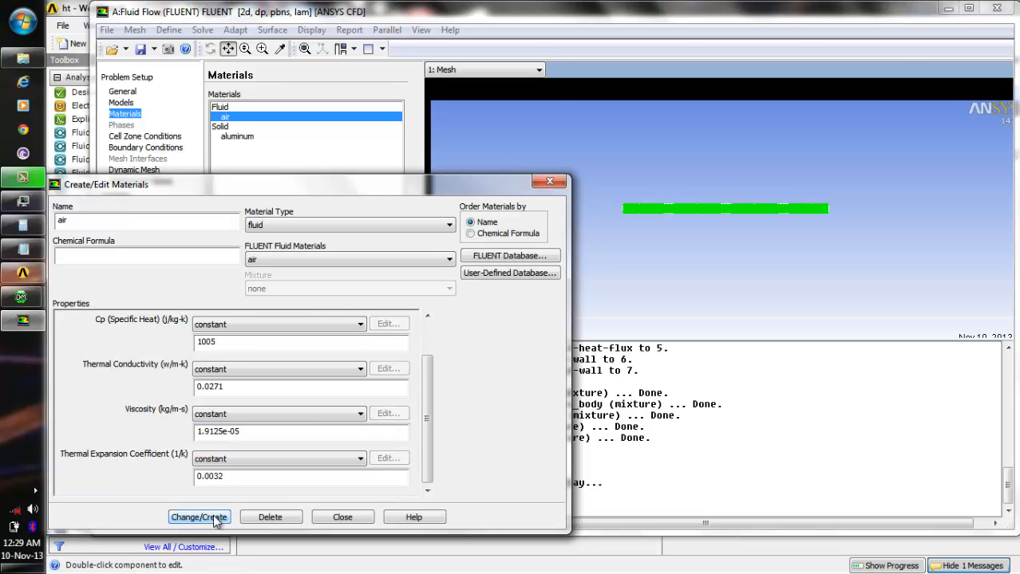
Step: Close the material editor and accept a constant heat flux of 0 W/m2 as the zero-heat-flux wall's thermal condition
left_click(343, 518)
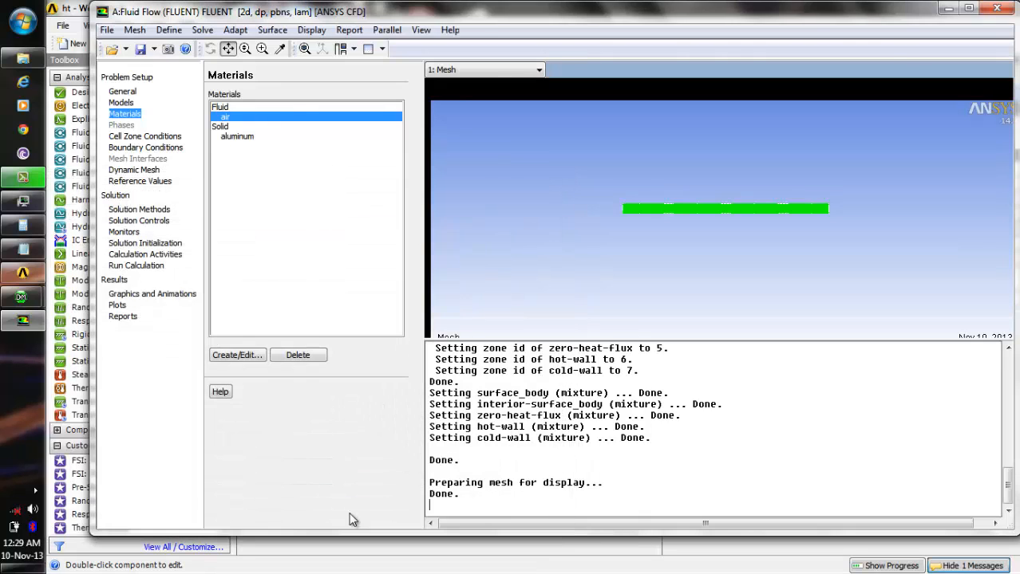
left_click(139, 137)
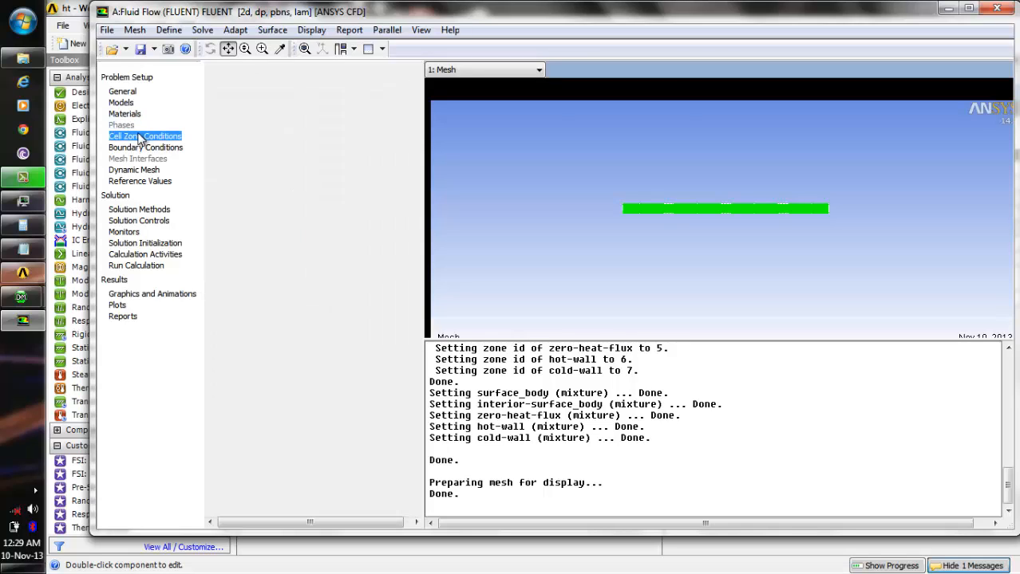
left_click(148, 148)
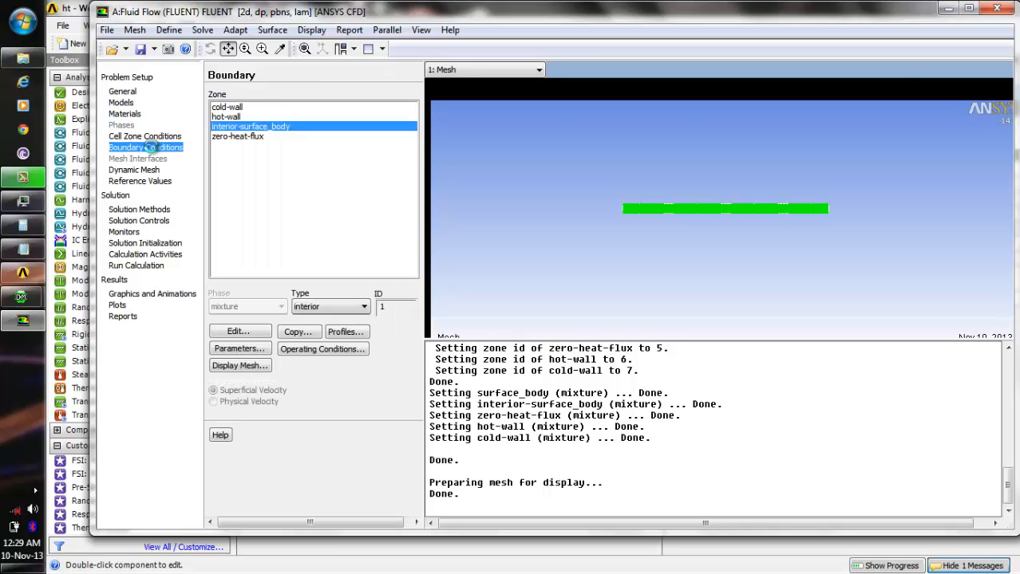
left_click(251, 137)
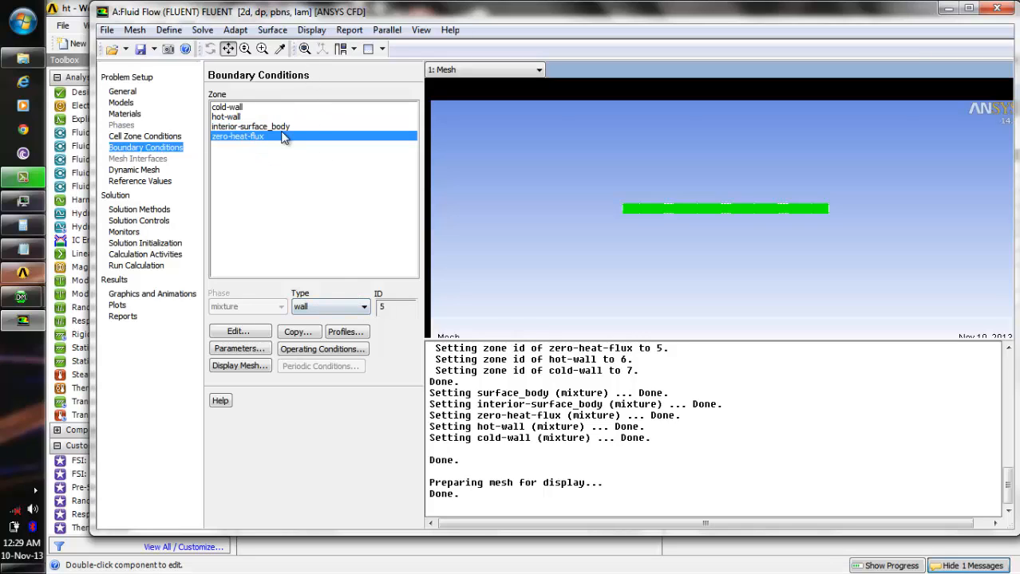
left_click(260, 332)
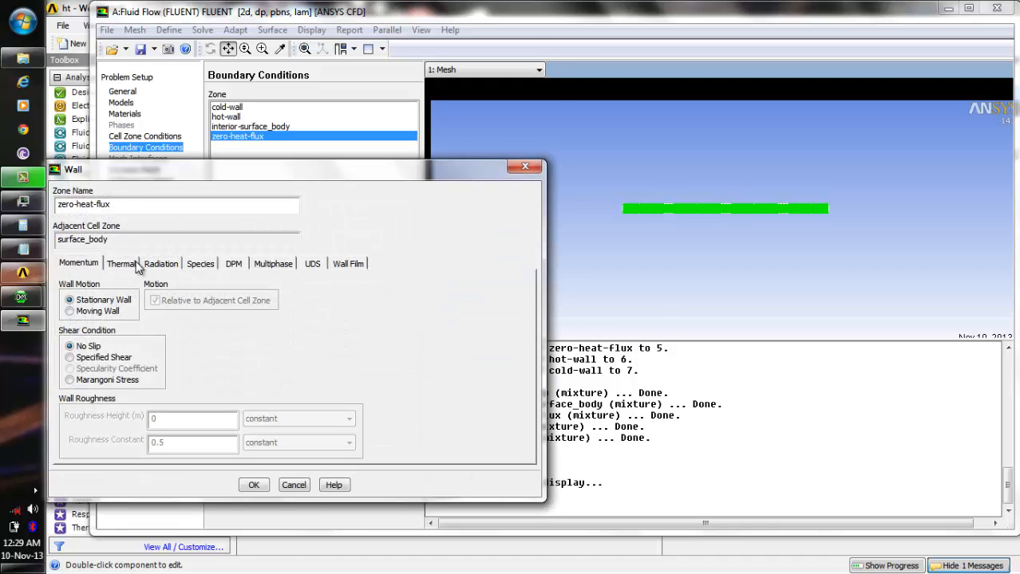
left_click(121, 263)
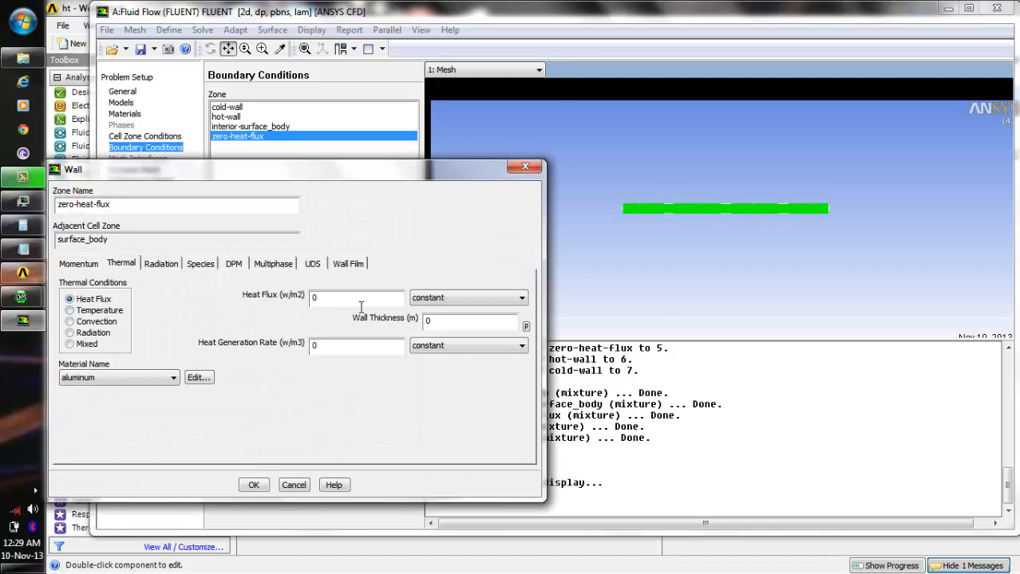
left_click(254, 485)
Step: Give the hot-wall boundary a fixed-temperature thermal condition of 340 K
left_click(239, 118)
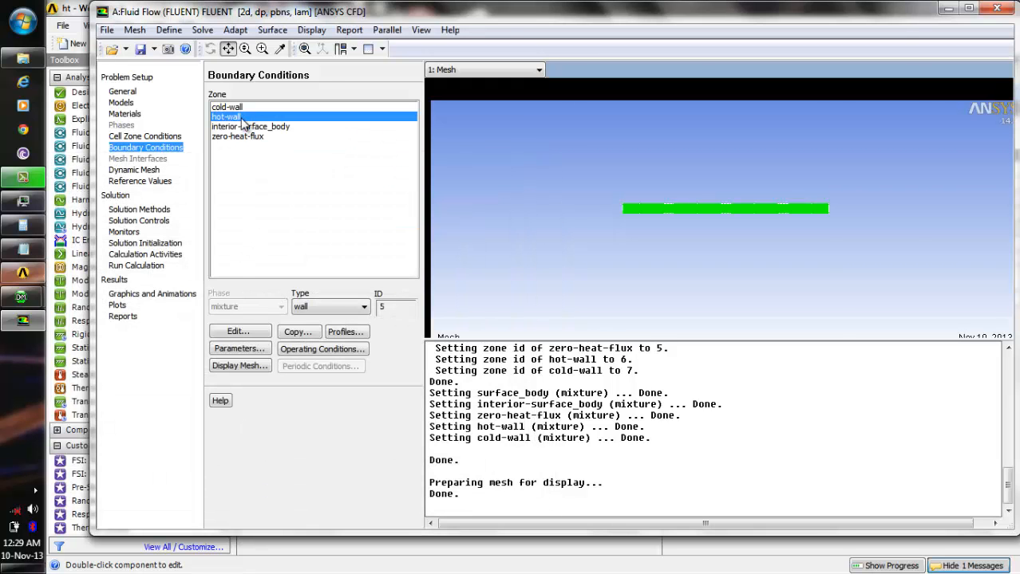
left_click(252, 332)
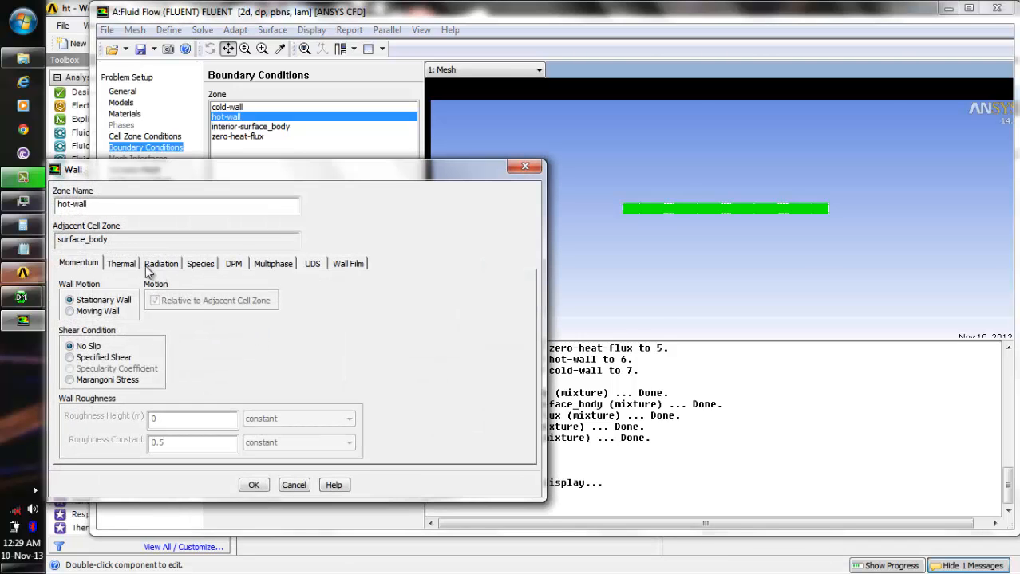
left_click(128, 264)
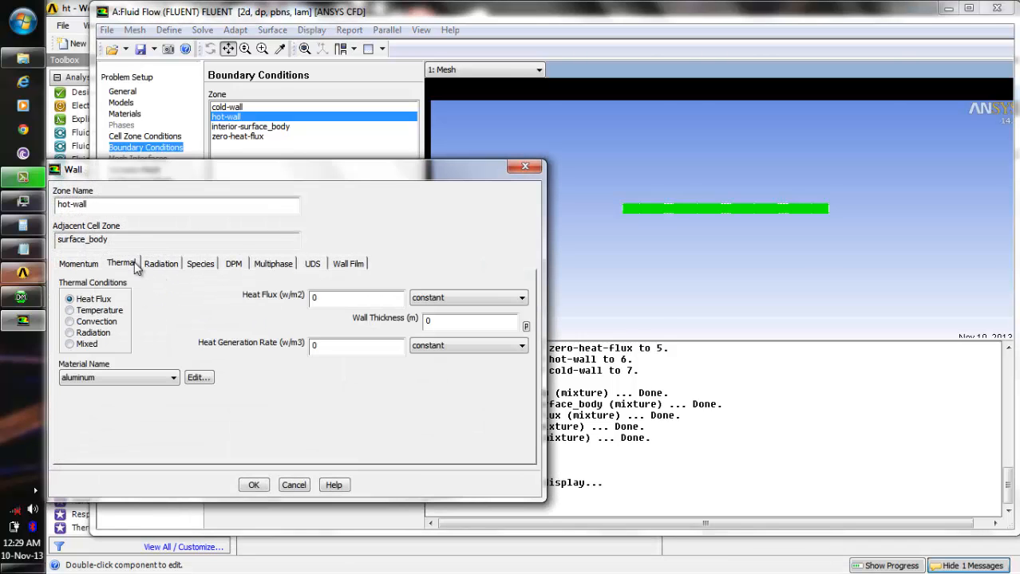
left_click(70, 310)
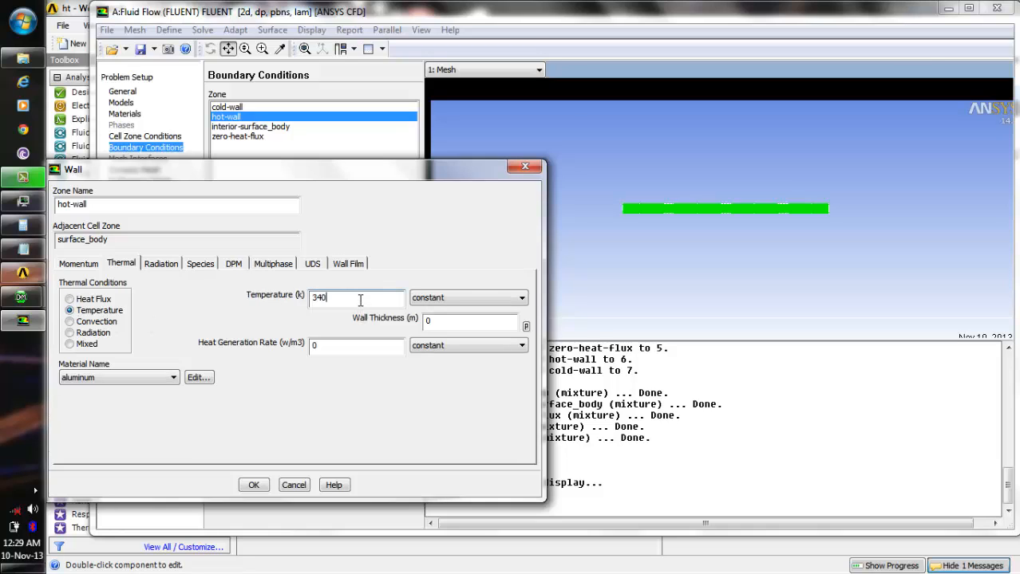
left_click(253, 486)
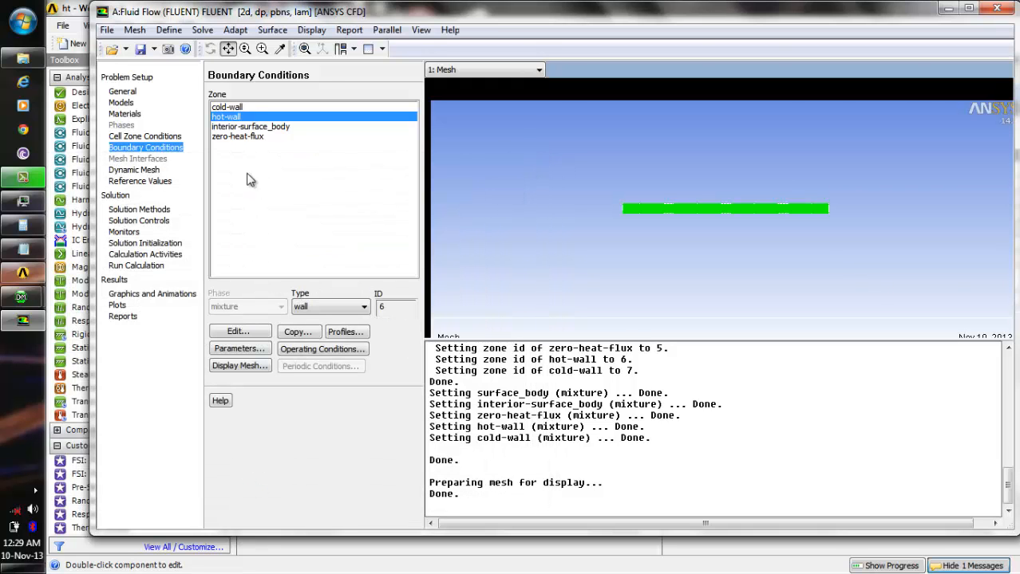
Step: Give the cold-wall boundary a fixed-temperature thermal condition of 300 K
left_click(239, 107)
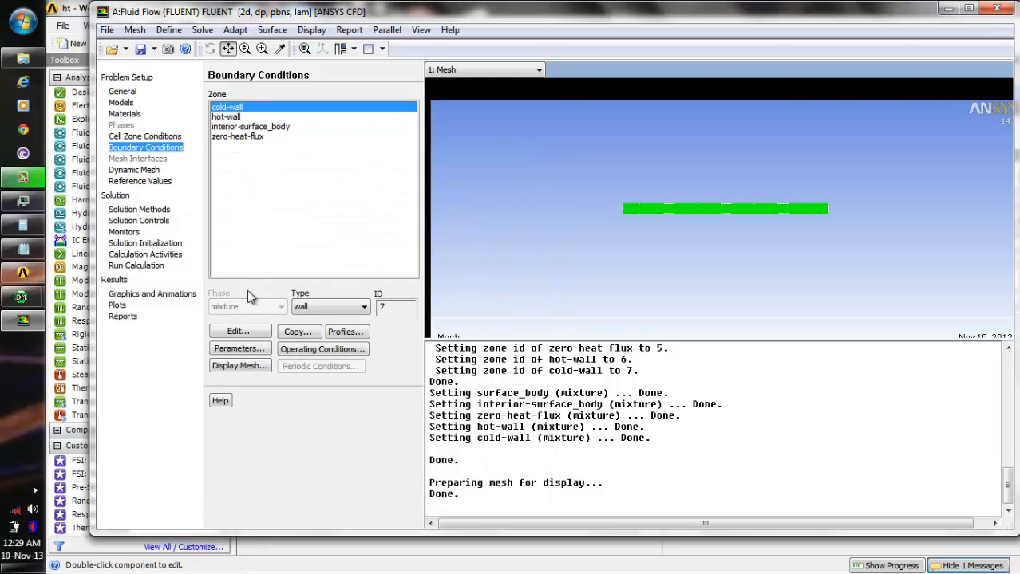
left_click(249, 332)
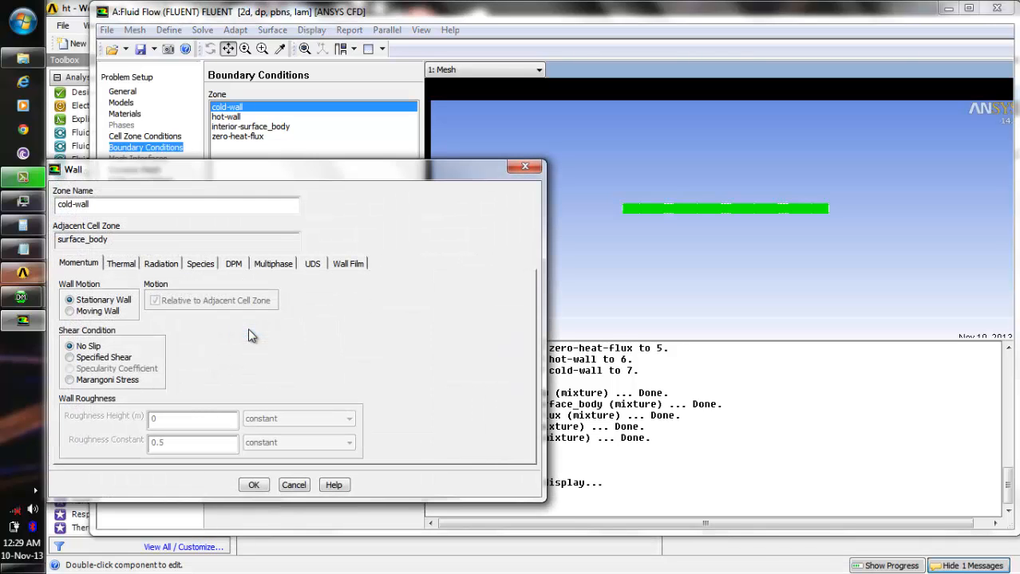
left_click(128, 264)
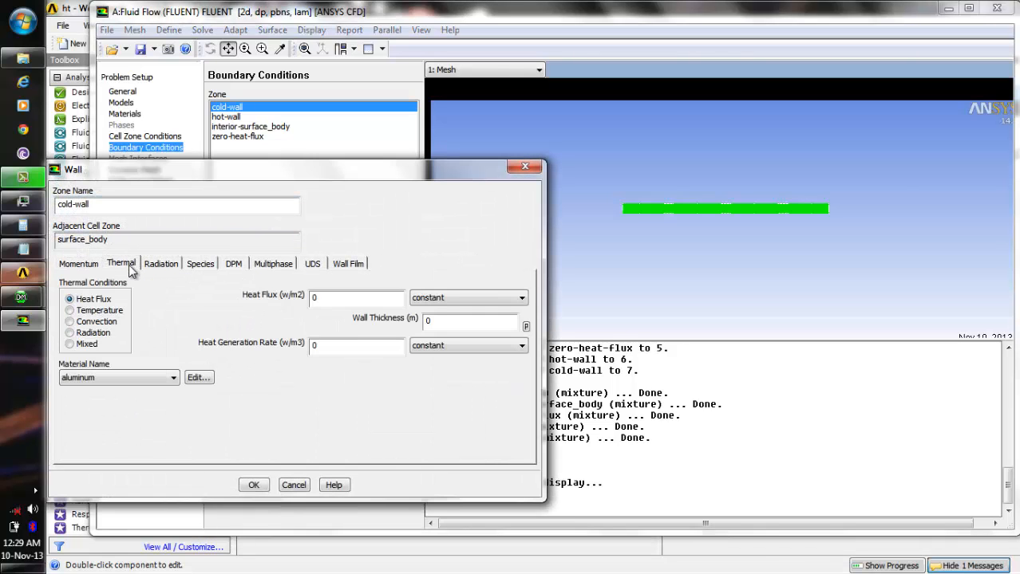
left_click(70, 310)
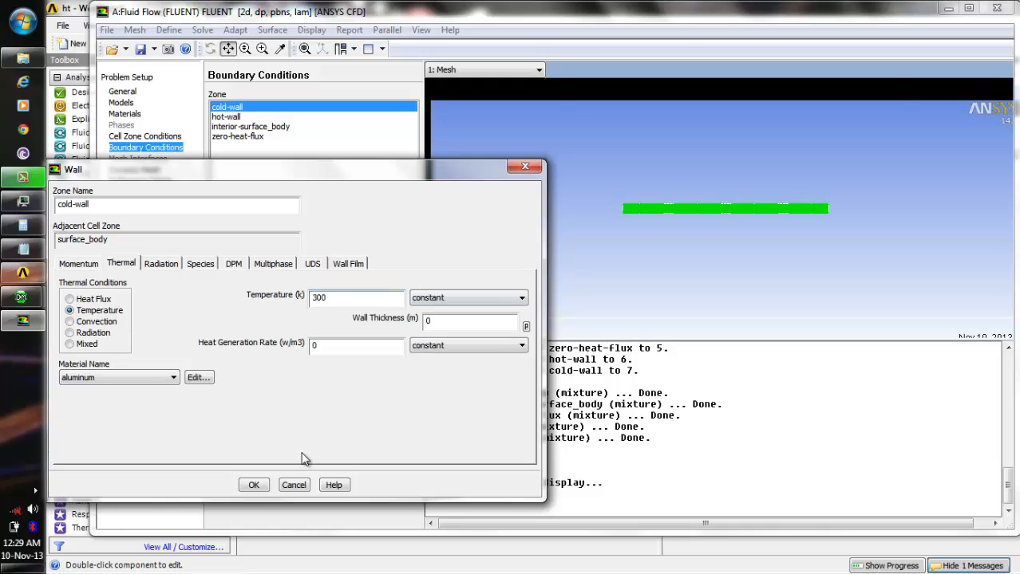
left_click(254, 485)
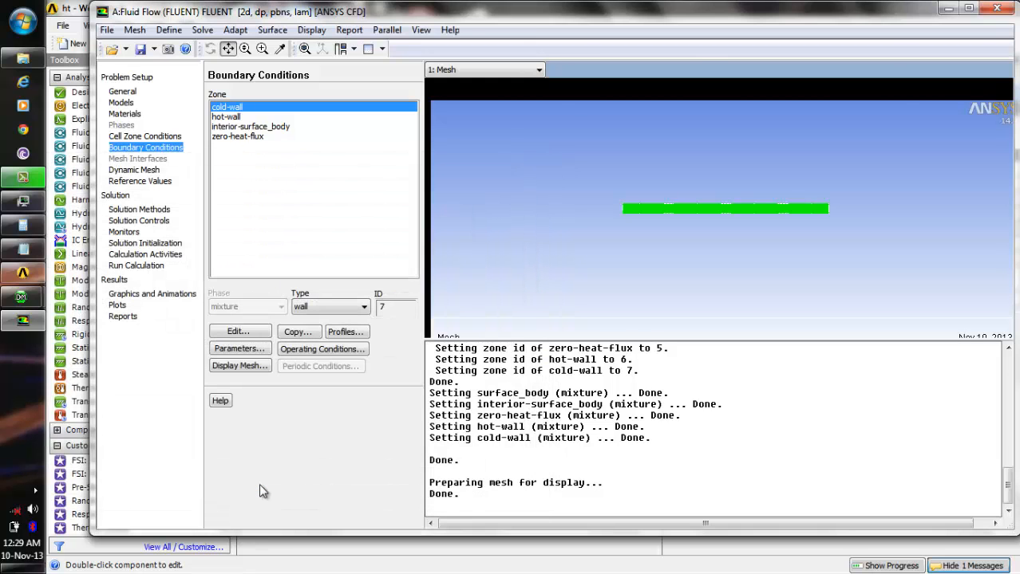
Step: Compute the reference values from the hot-wall zone
left_click(145, 183)
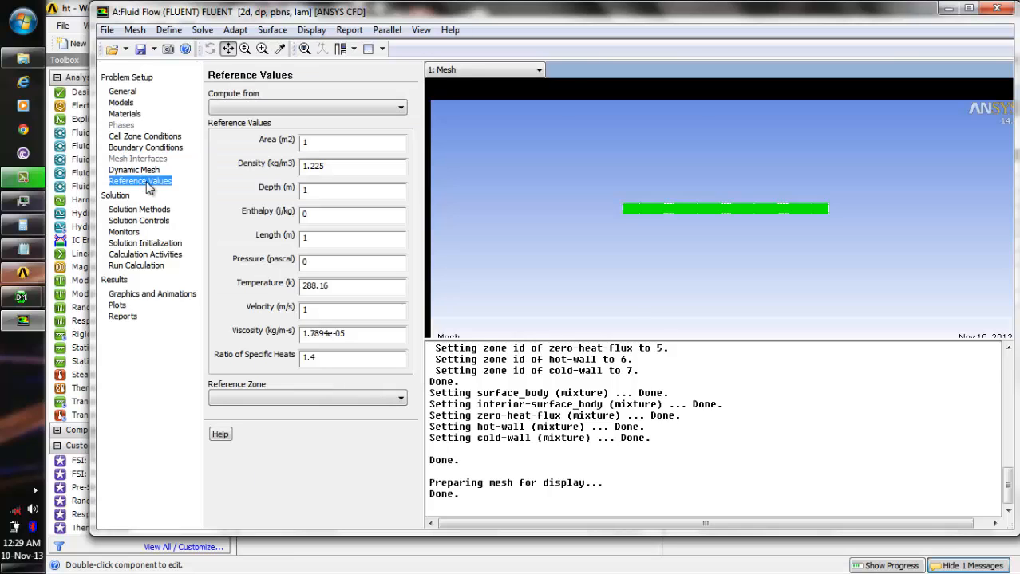
left_click(401, 107)
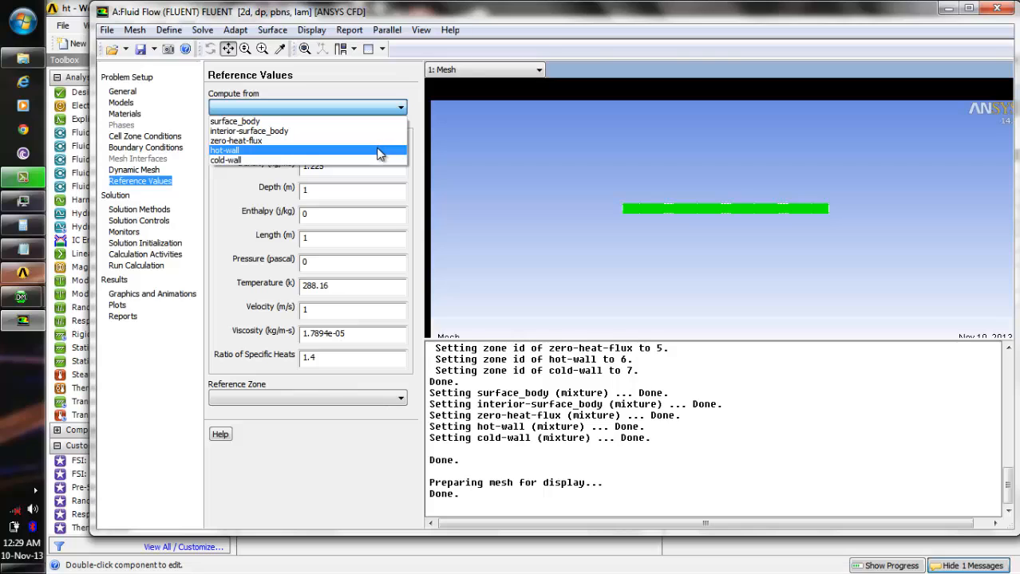
left_click(378, 151)
Step: Review the solution methods and controls, and initialize the solution with Standard Initialization computed from hot-wall
left_click(154, 210)
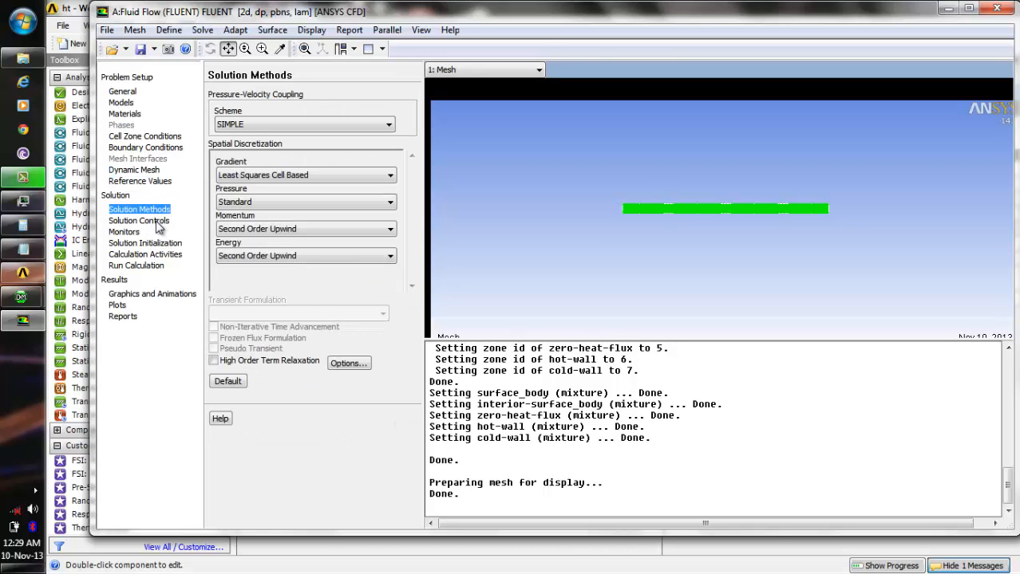
left_click(158, 221)
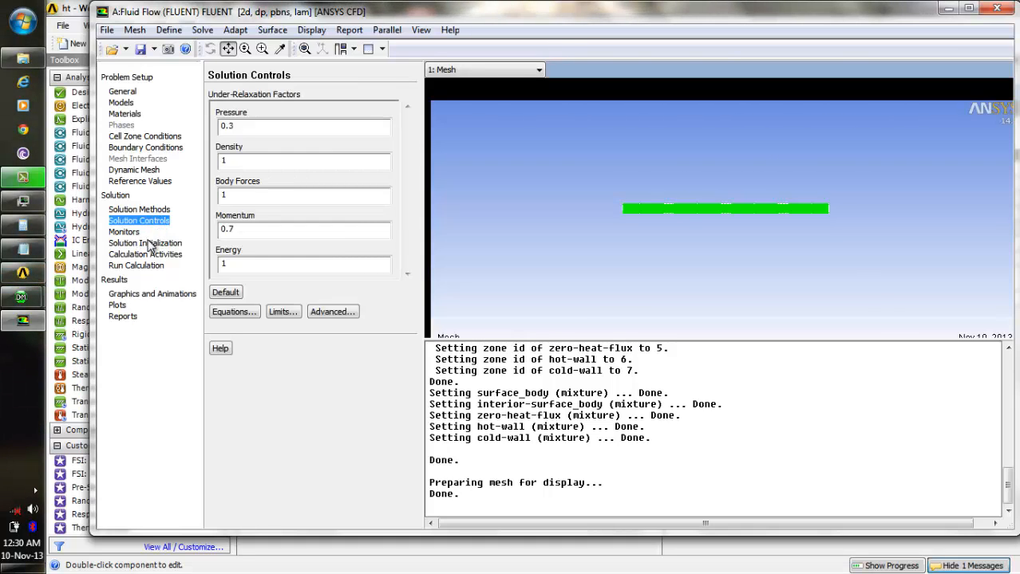
left_click(151, 243)
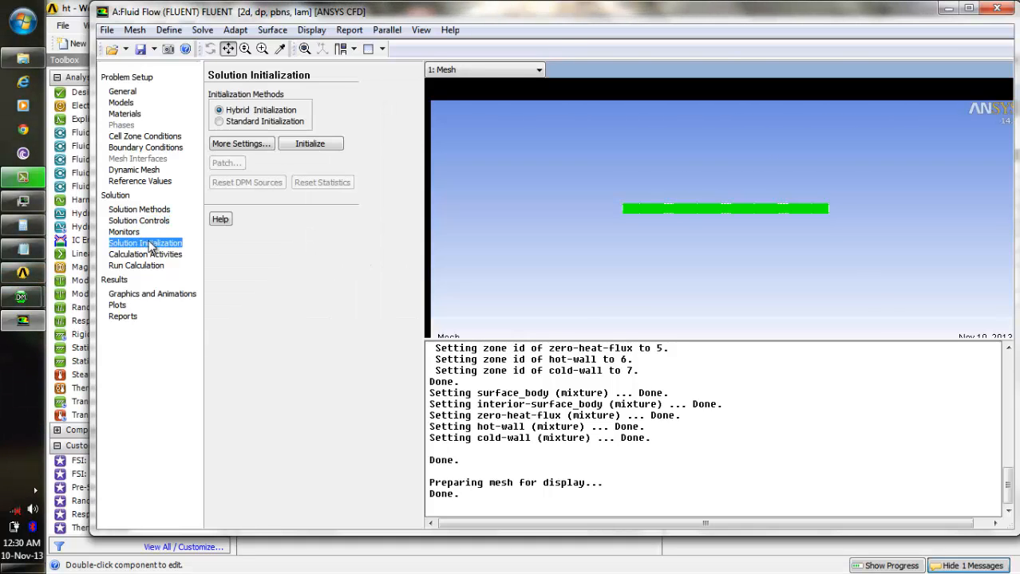
left_click(224, 124)
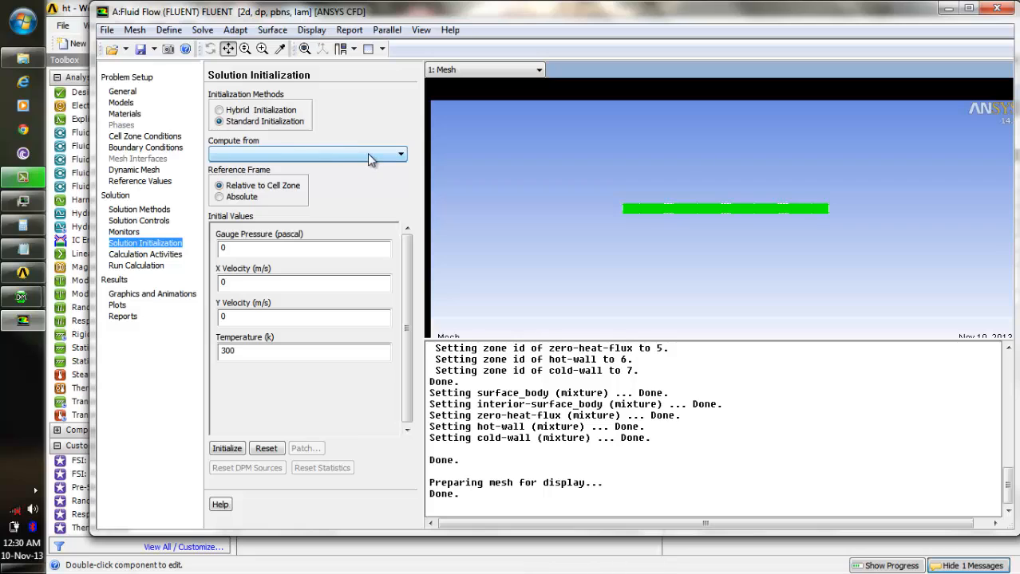
left_click(377, 159)
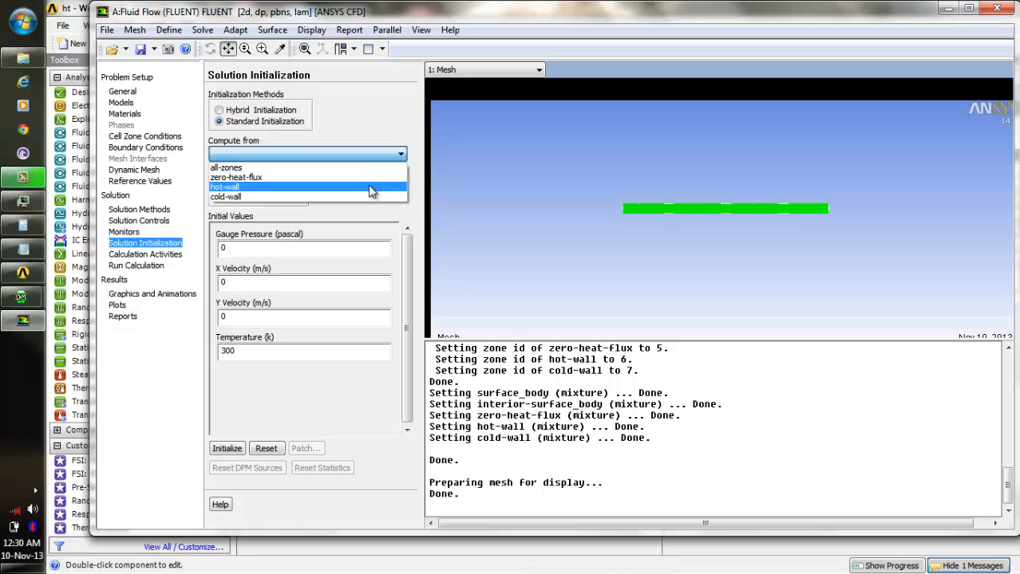
left_click(368, 186)
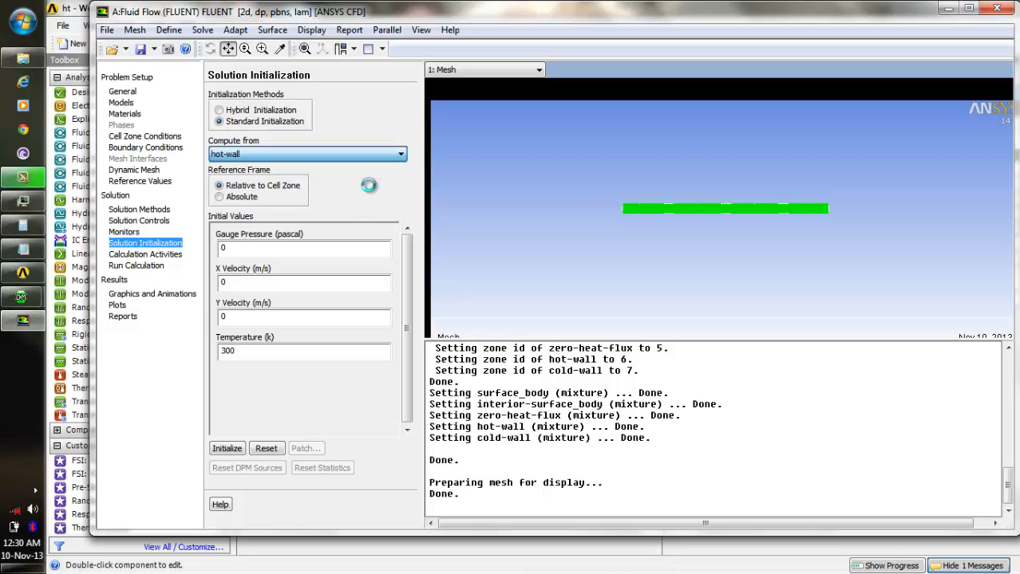
left_click(227, 449)
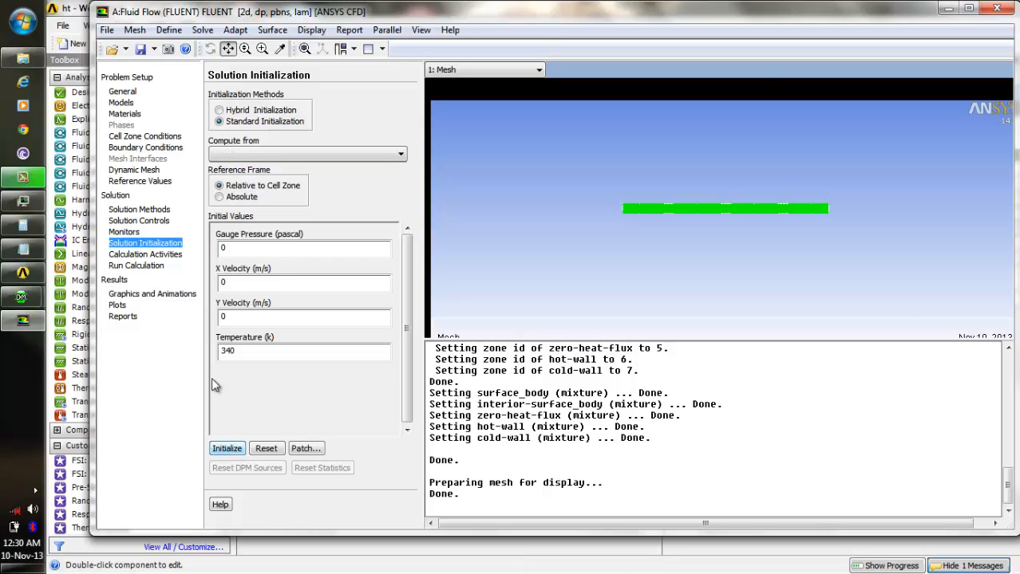
Step: Run the calculation with 500 iterations, check the console for convergence and dismiss the completion notice
left_click(140, 266)
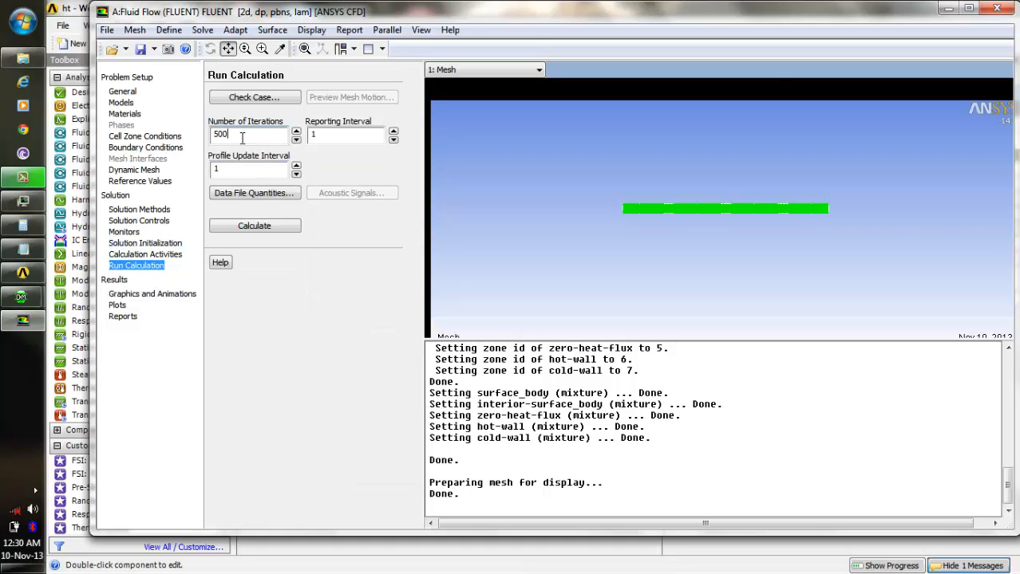
left_click(263, 227)
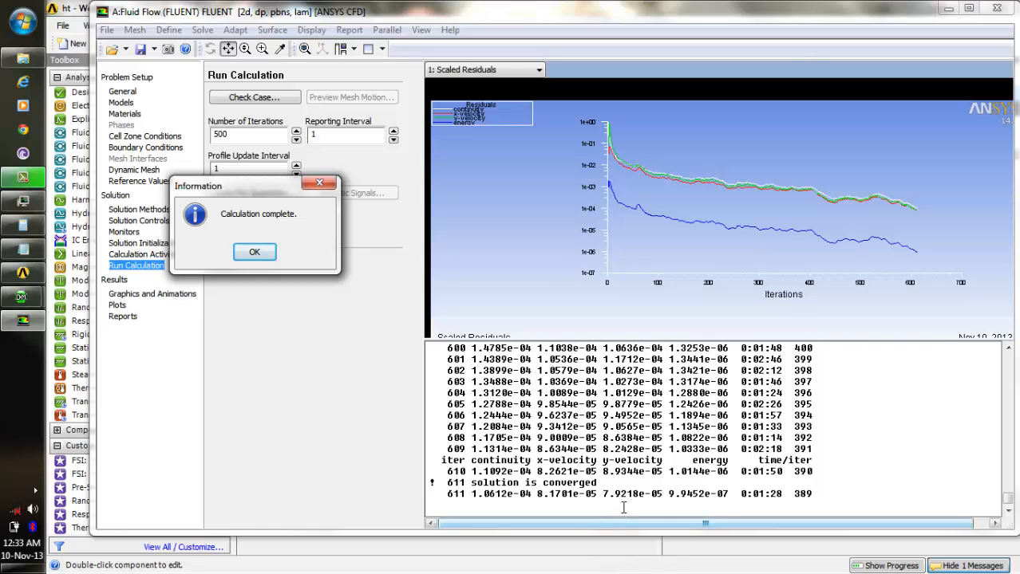
left_click_drag(606, 484, 436, 477)
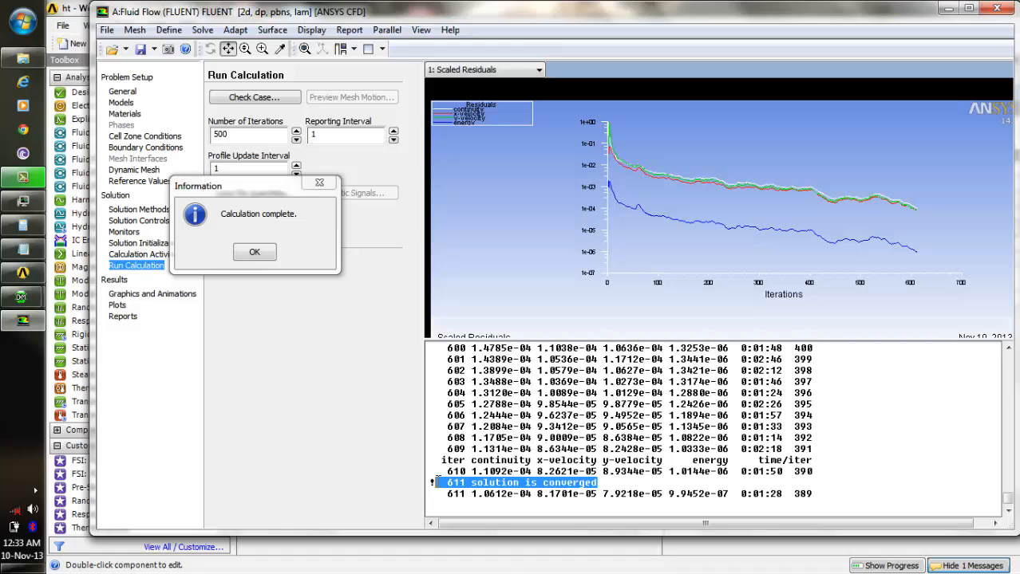
left_click(255, 253)
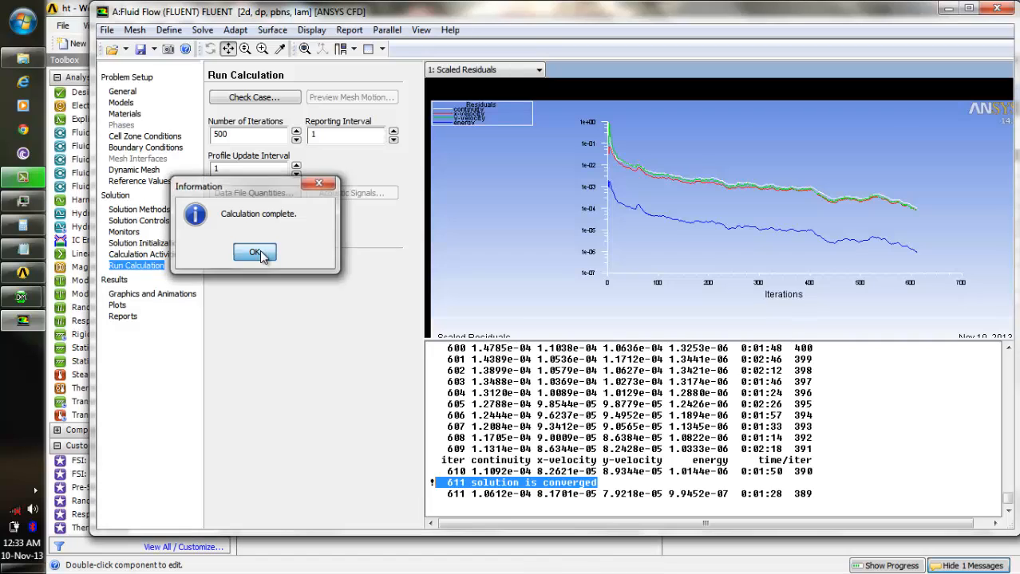
Step: Display filled contours of velocity's Vorticity Magnitude for the solved domain
left_click(182, 294)
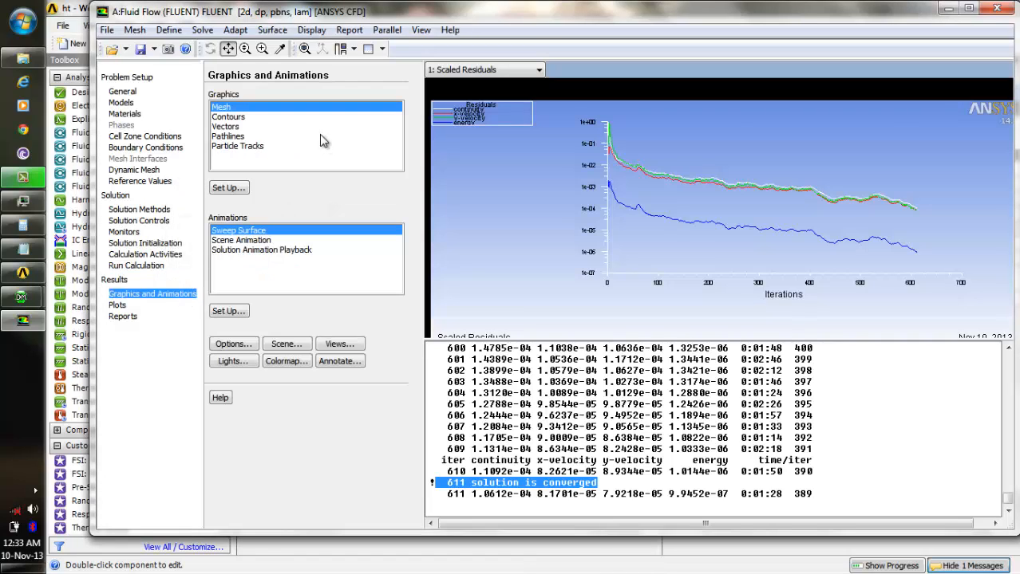
left_click(237, 118)
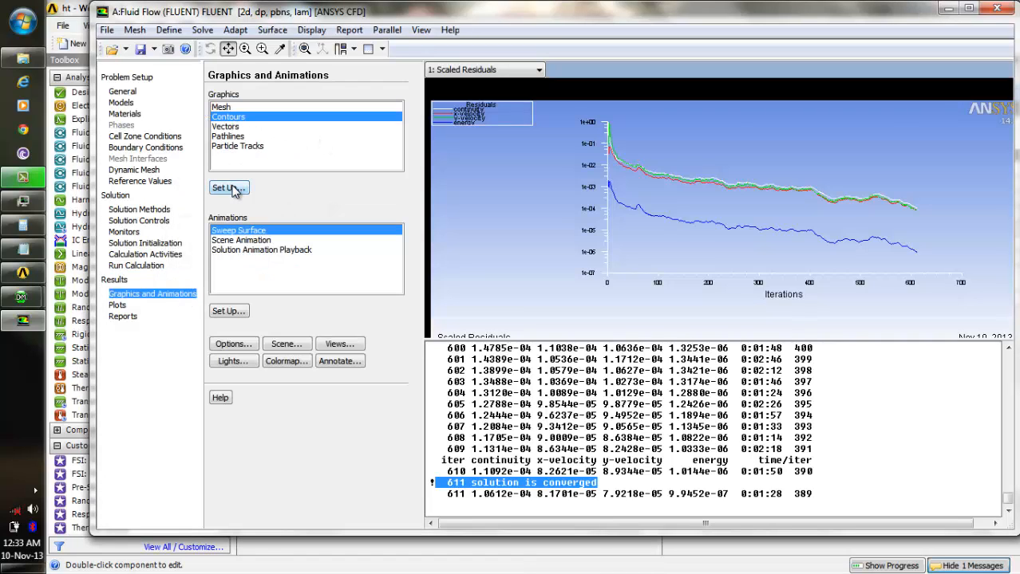
left_click(229, 187)
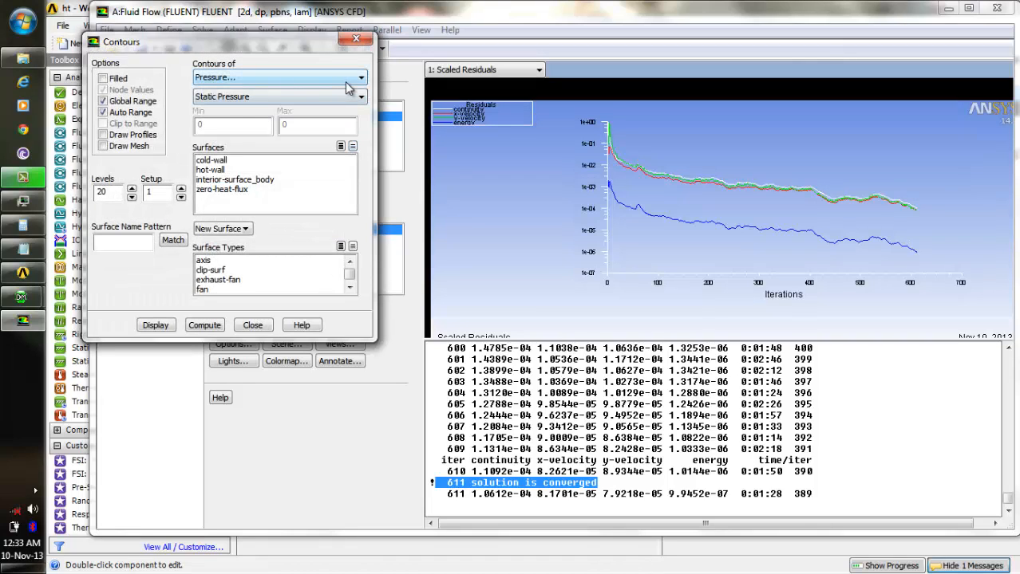
left_click(345, 81)
left_click(341, 103)
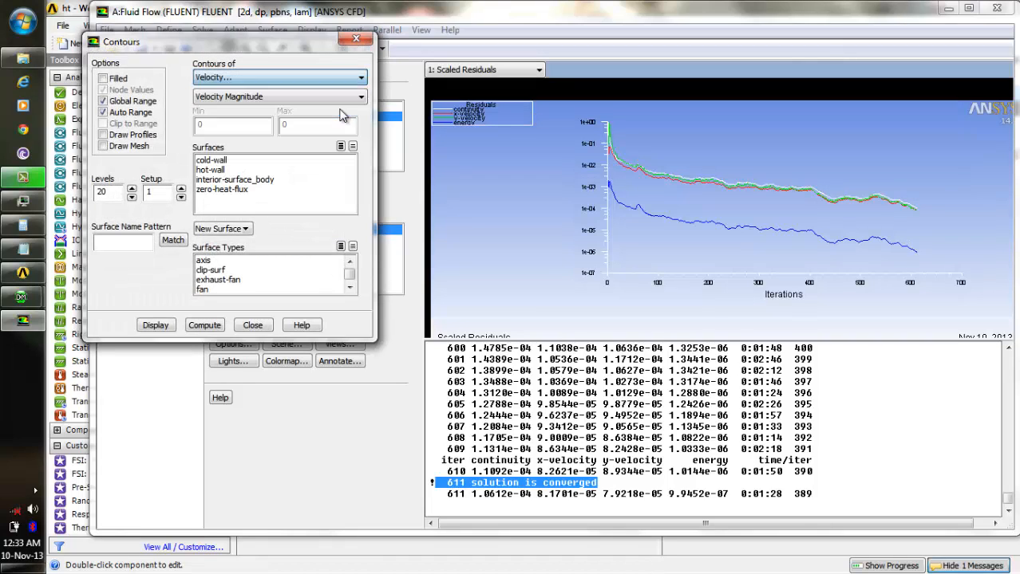
left_click(353, 98)
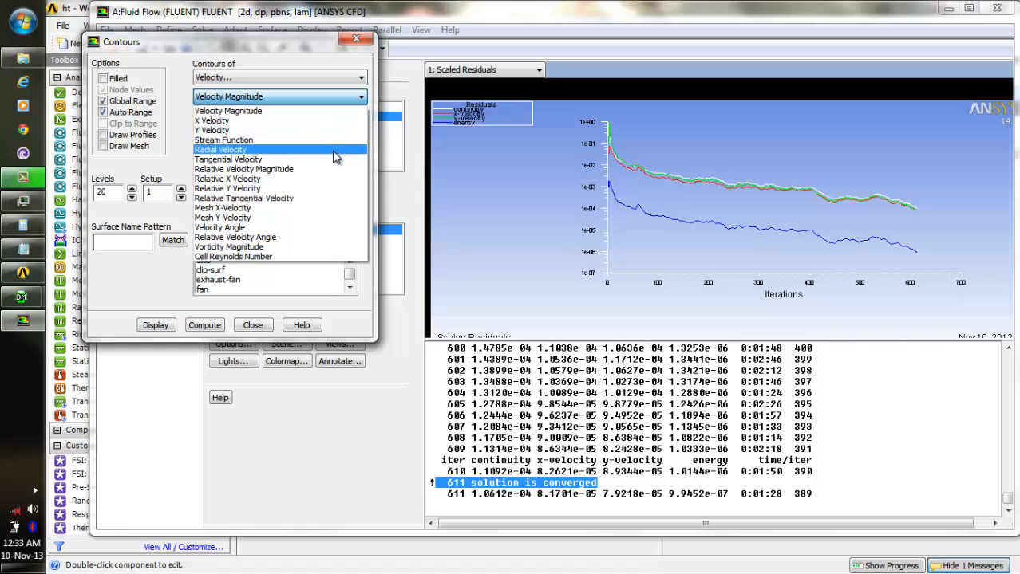
left_click(277, 250)
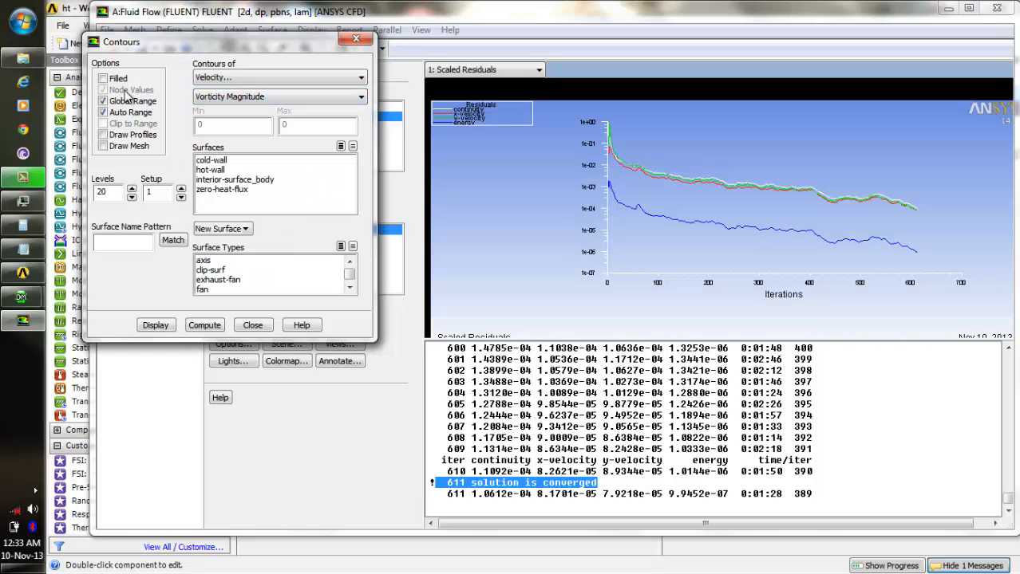
left_click(154, 326)
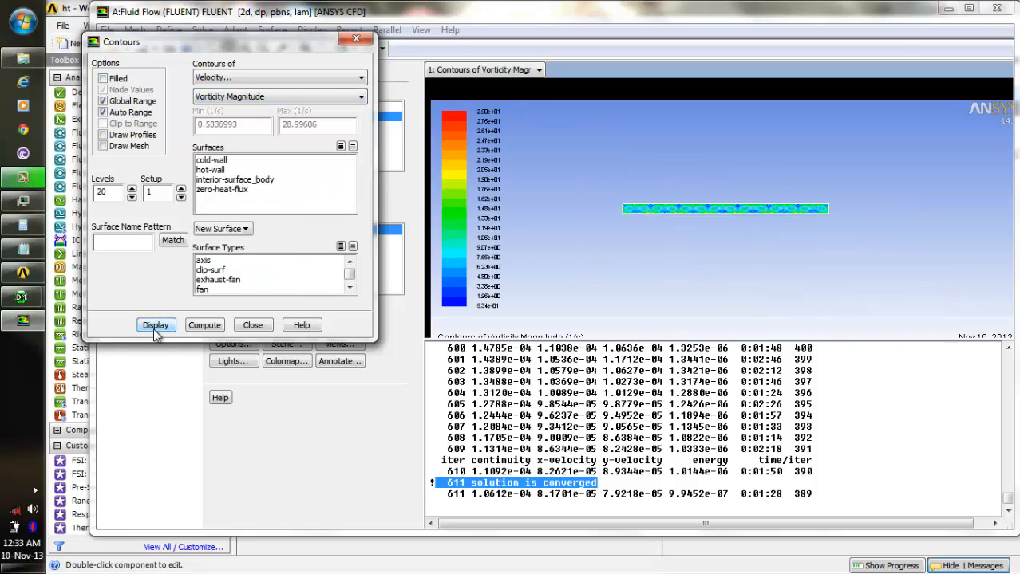
left_click(102, 78)
left_click(156, 325)
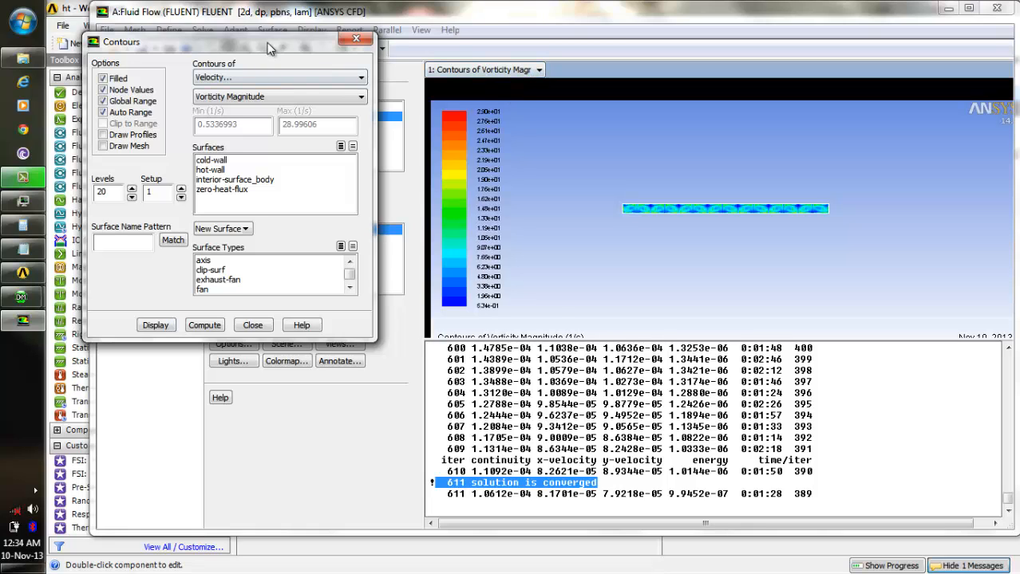
Step: Plot filled contours of Velocity Magnitude across the convection cells and close the contour setup
left_click_drag(265, 44, 252, 168)
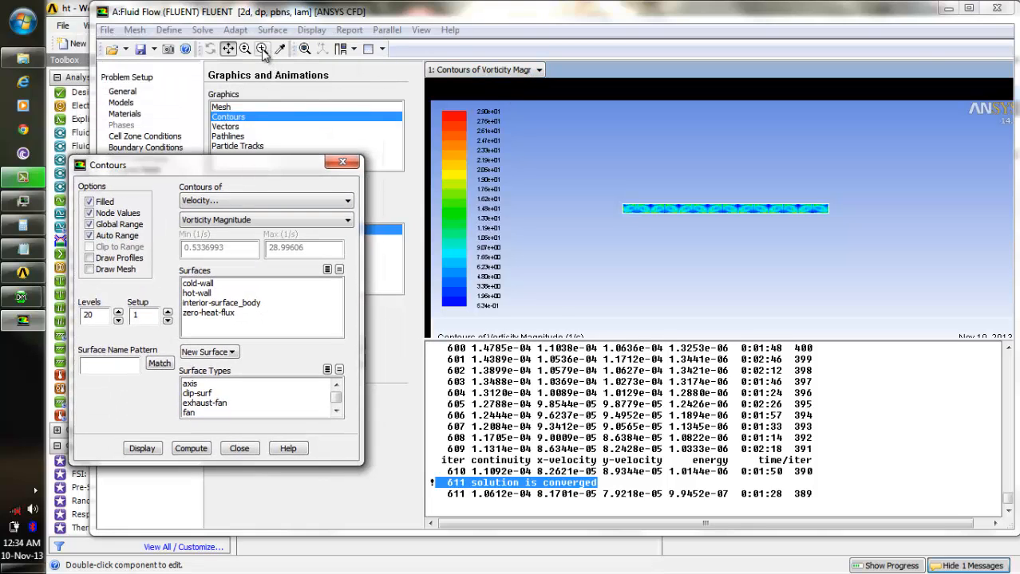
left_click(261, 50)
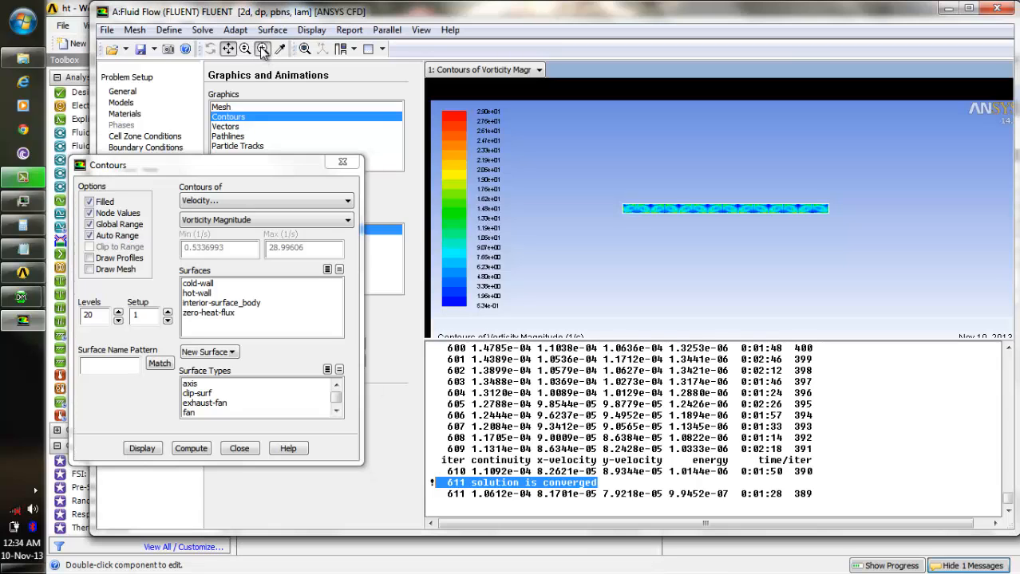
left_click_drag(648, 197, 704, 229)
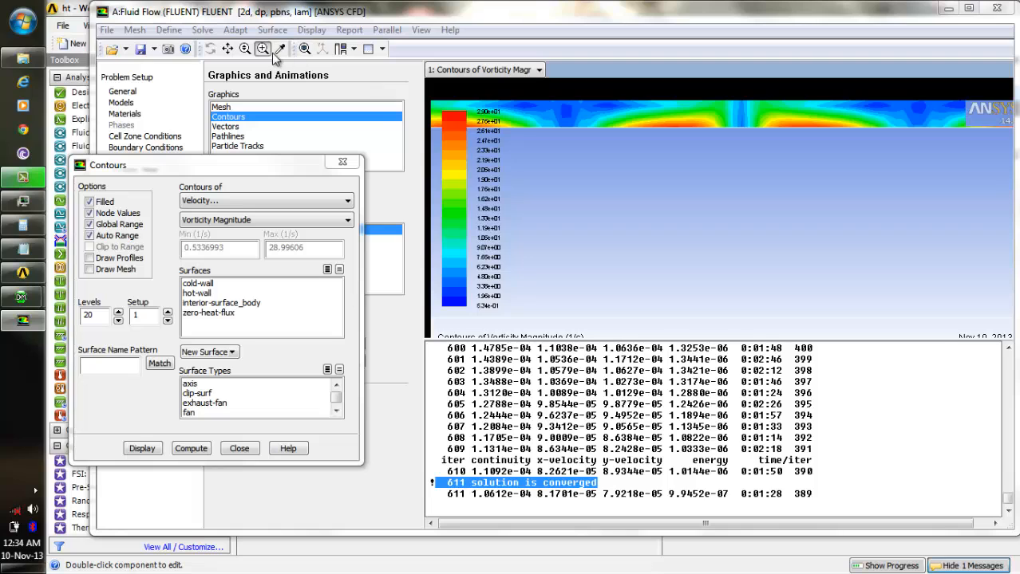
left_click(228, 49)
left_click_drag(625, 142, 625, 206)
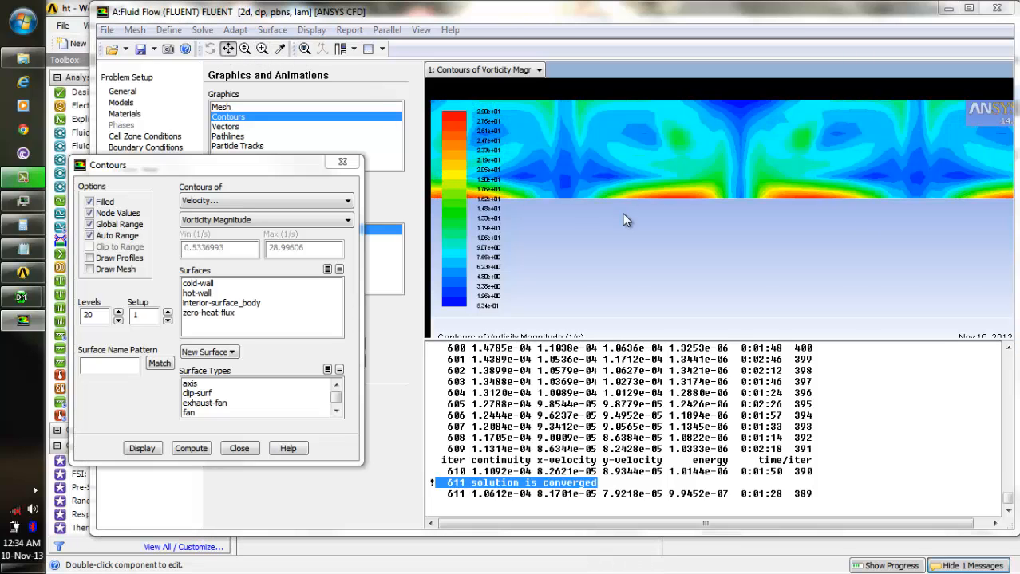
left_click_drag(693, 100, 693, 168)
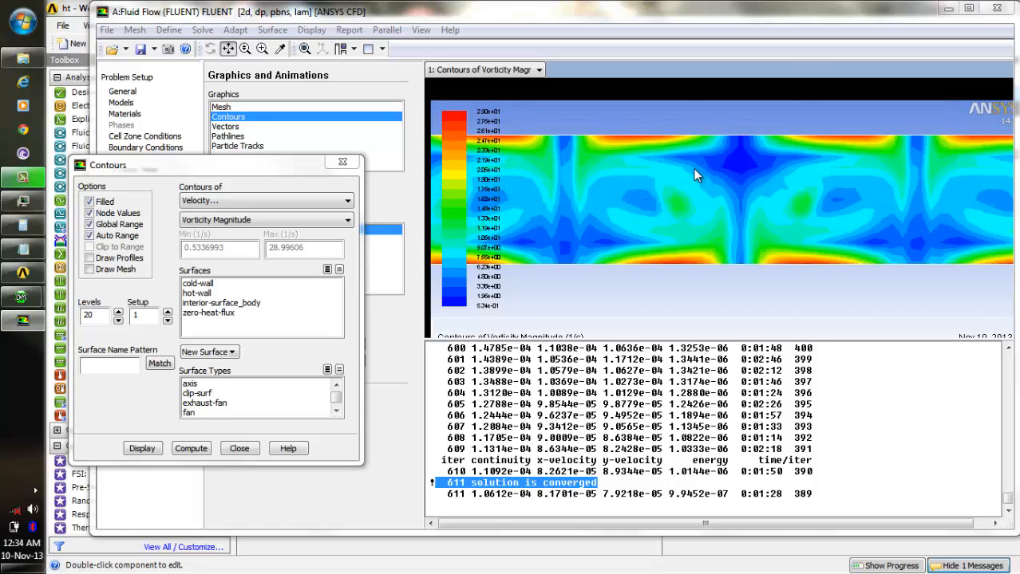
left_click(344, 223)
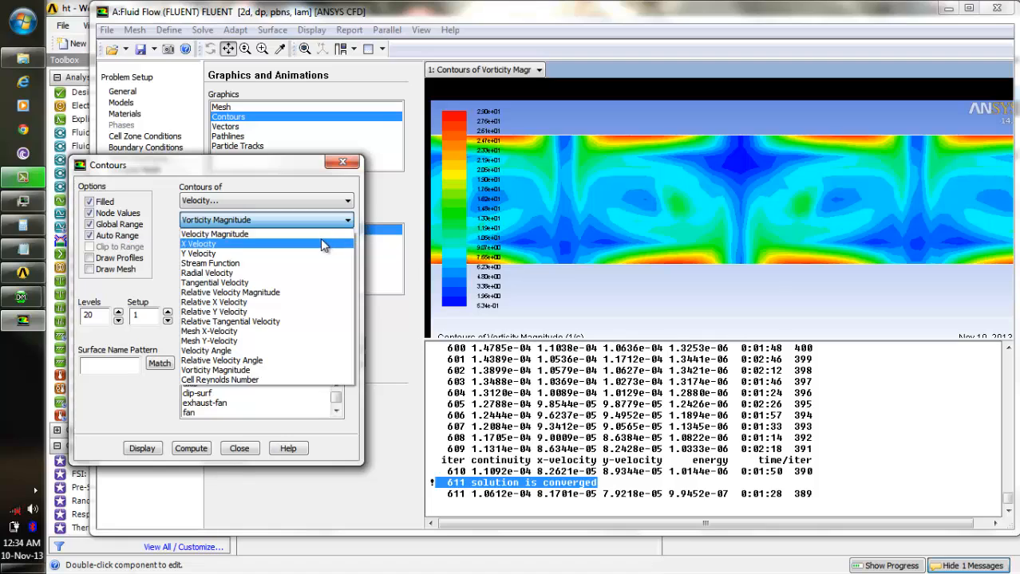
left_click(323, 234)
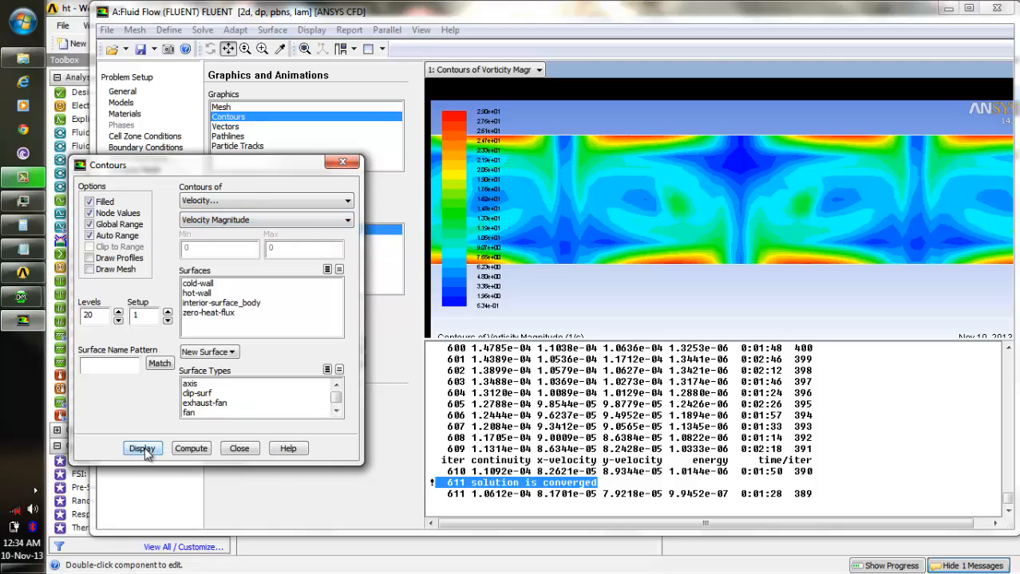
left_click(142, 449)
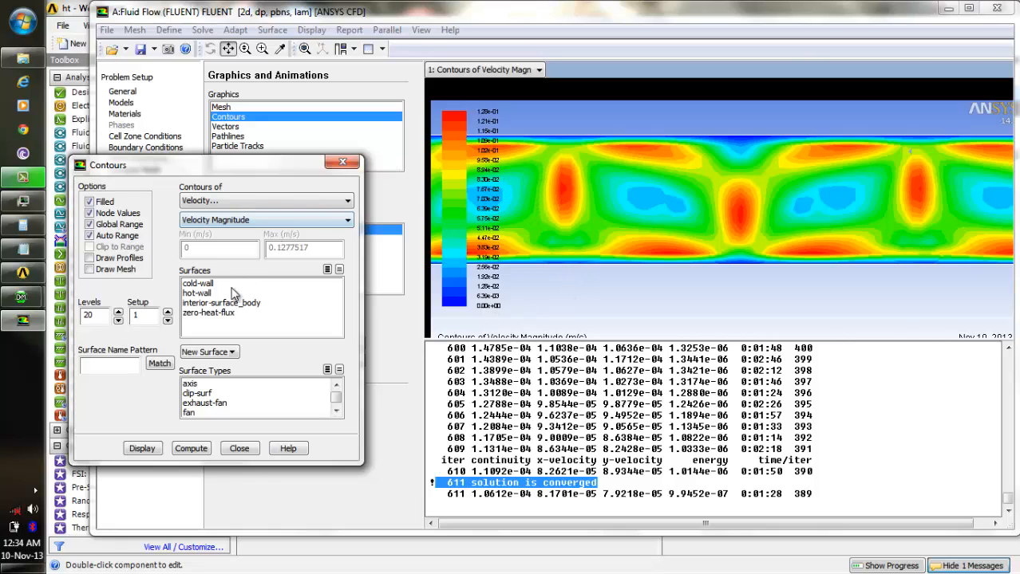
left_click(348, 161)
Step: Display velocity vectors coloured by Velocity Magnitude, using the arrow style at scale 1 and skip 0
left_click(238, 127)
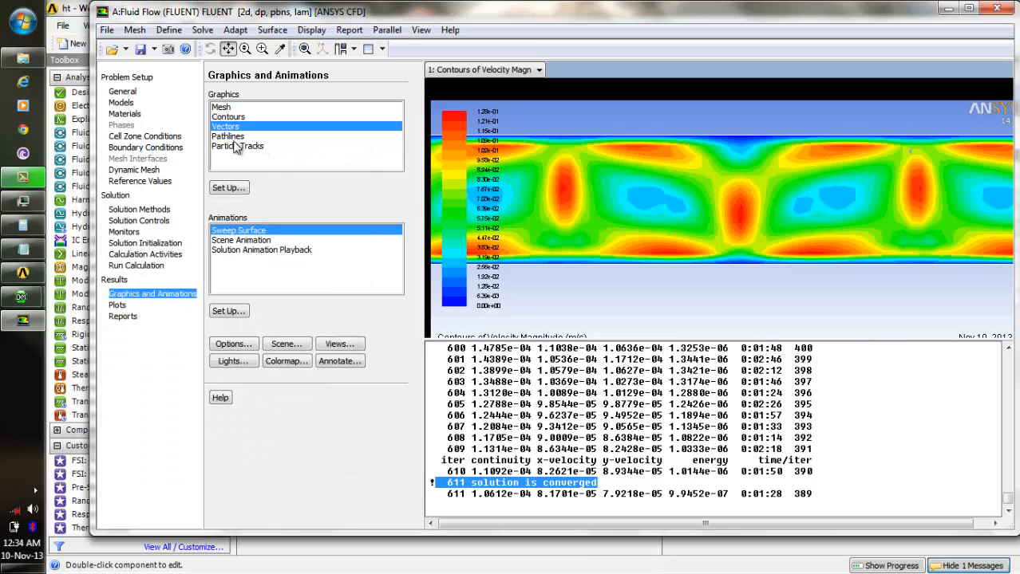
left_click(236, 189)
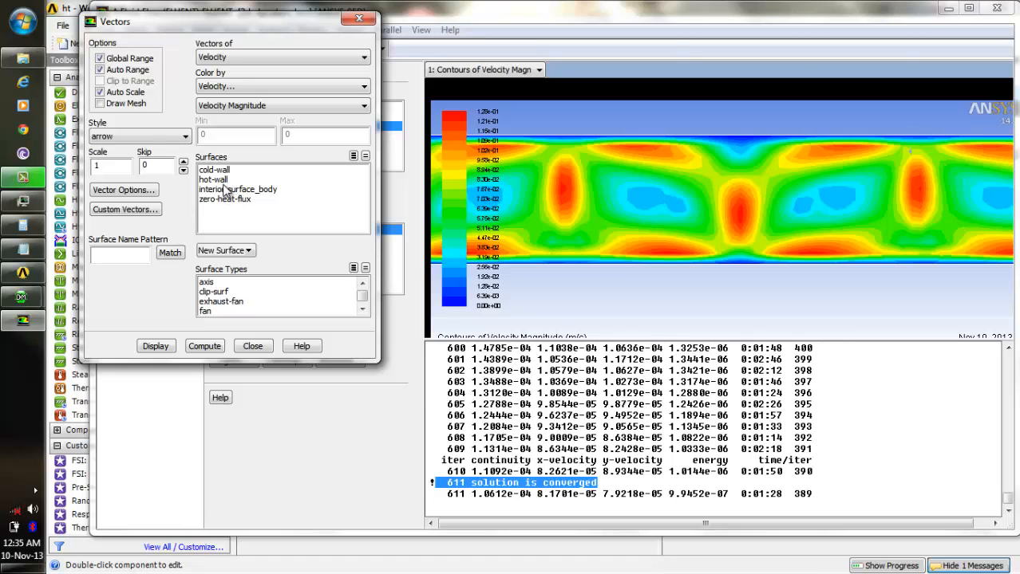
left_click(161, 345)
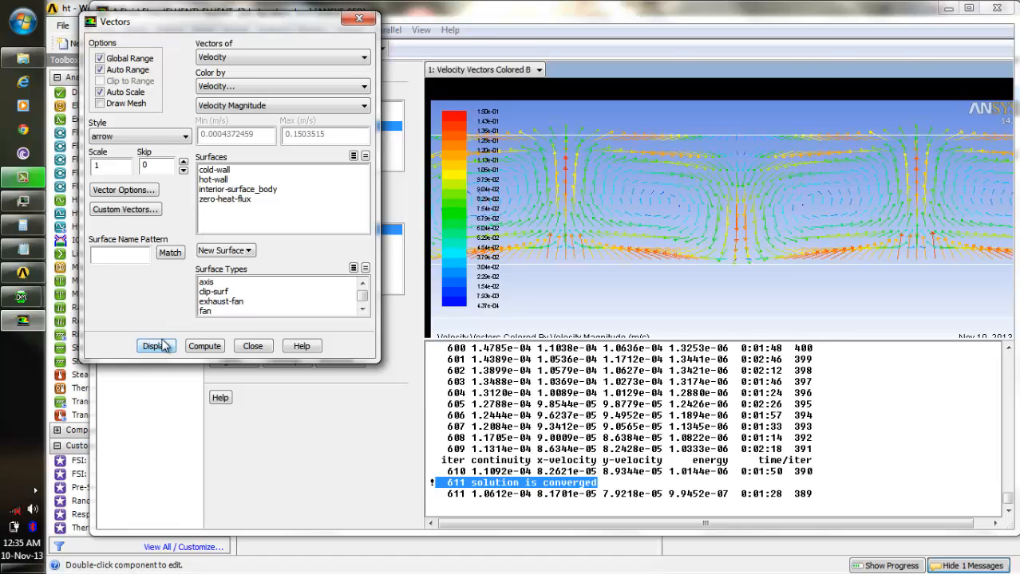